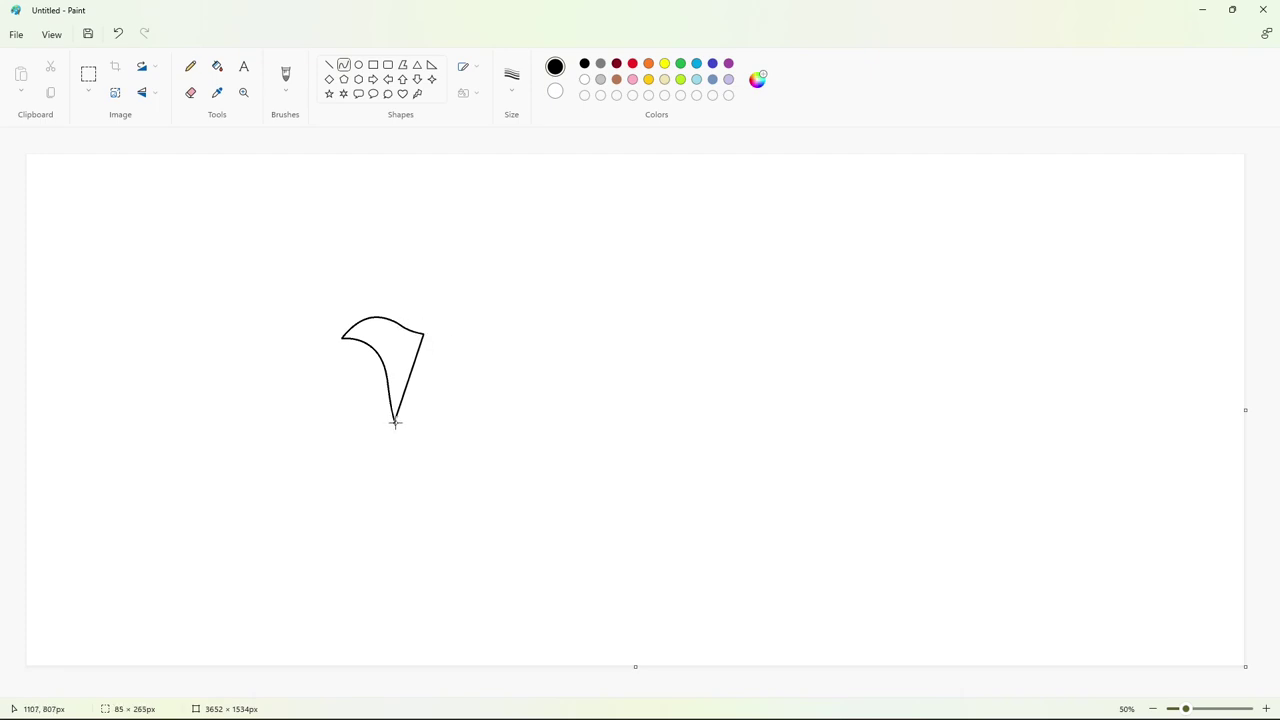
# Curve the straight right edge of the bird head inward and fill the closed shape with black
pyautogui.moveTo(395, 422); pyautogui.dragTo(409, 350)
pyautogui.click(395, 379)
pyautogui.click(217, 66)
pyautogui.click(393, 347)
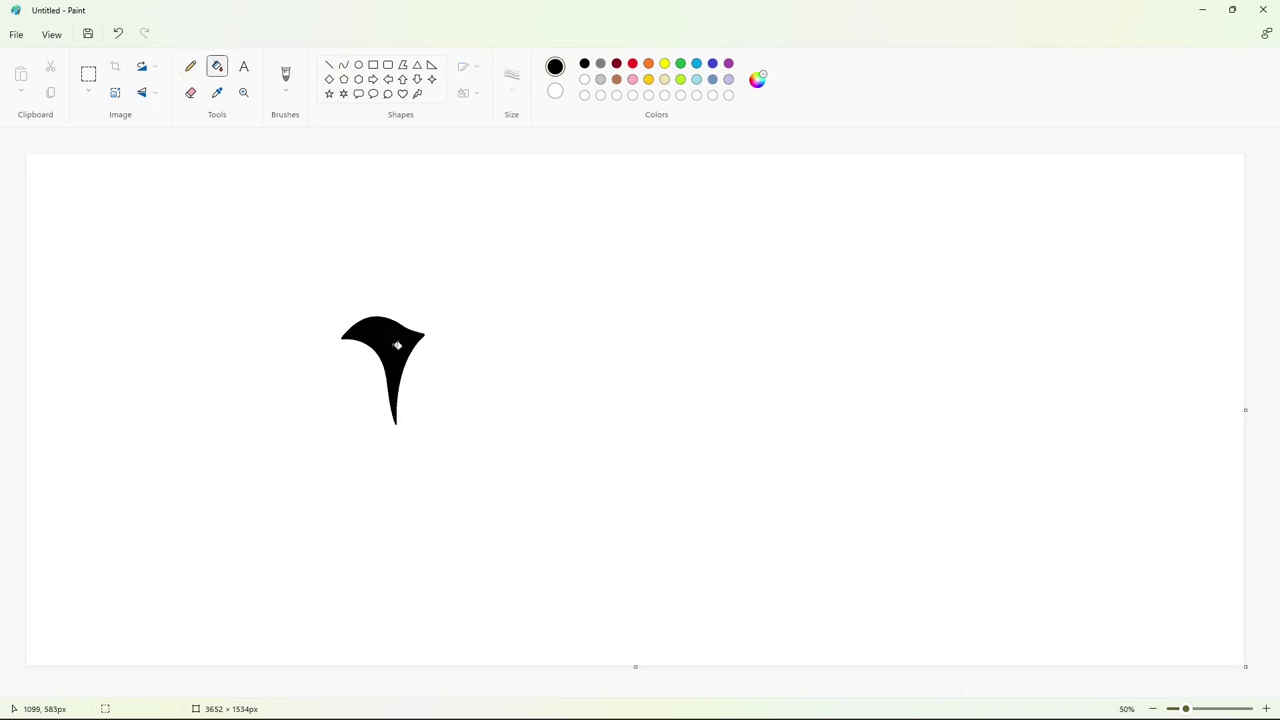
# Draw the long outer curve of the first feather beside the head, undoing the first attempt at its inner edge
pyautogui.click(343, 65)
pyautogui.moveTo(440, 499); pyautogui.dragTo(686, 177)
pyautogui.moveTo(563, 338)
pyautogui.mouseDown()
pyautogui.moveTo(500, 380)
pyautogui.moveTo(385, 395)
pyautogui.moveTo(438, 350)
pyautogui.moveTo(431, 289)
pyautogui.mouseUp()
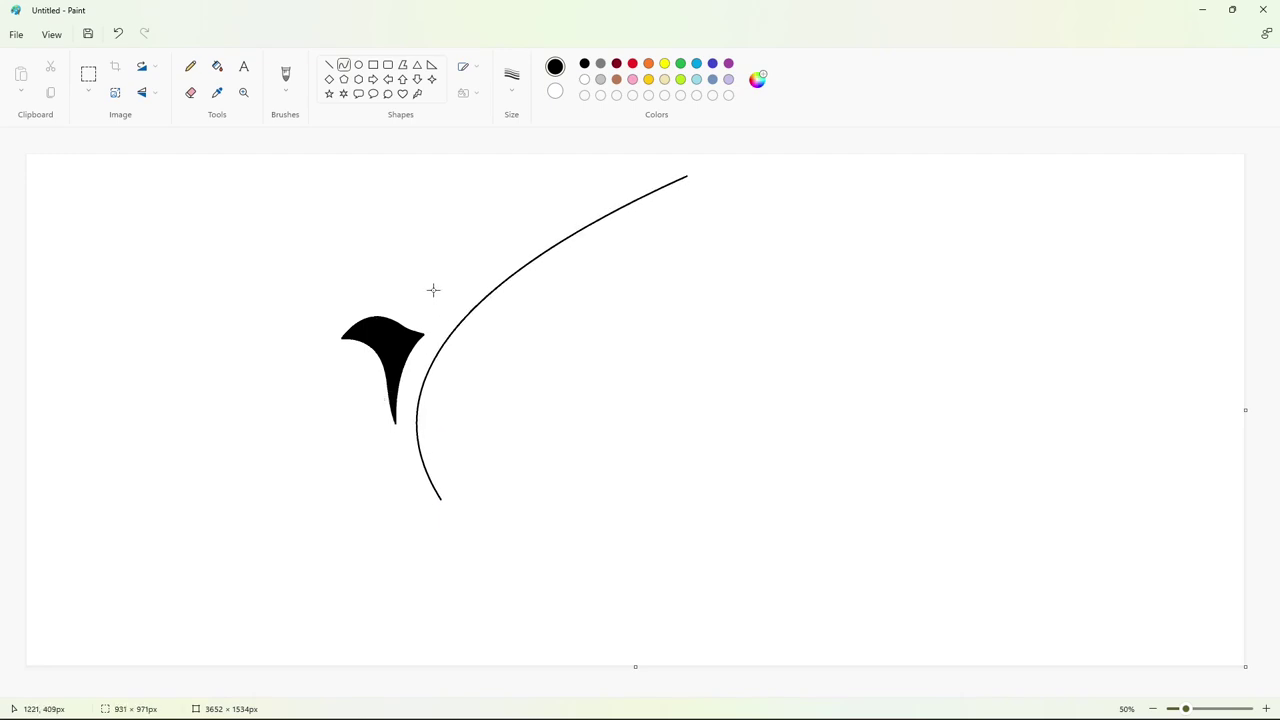
pyautogui.click(780, 337)
pyautogui.moveTo(440, 499); pyautogui.dragTo(486, 389)
pyautogui.hotkey('ctrl', 'z')
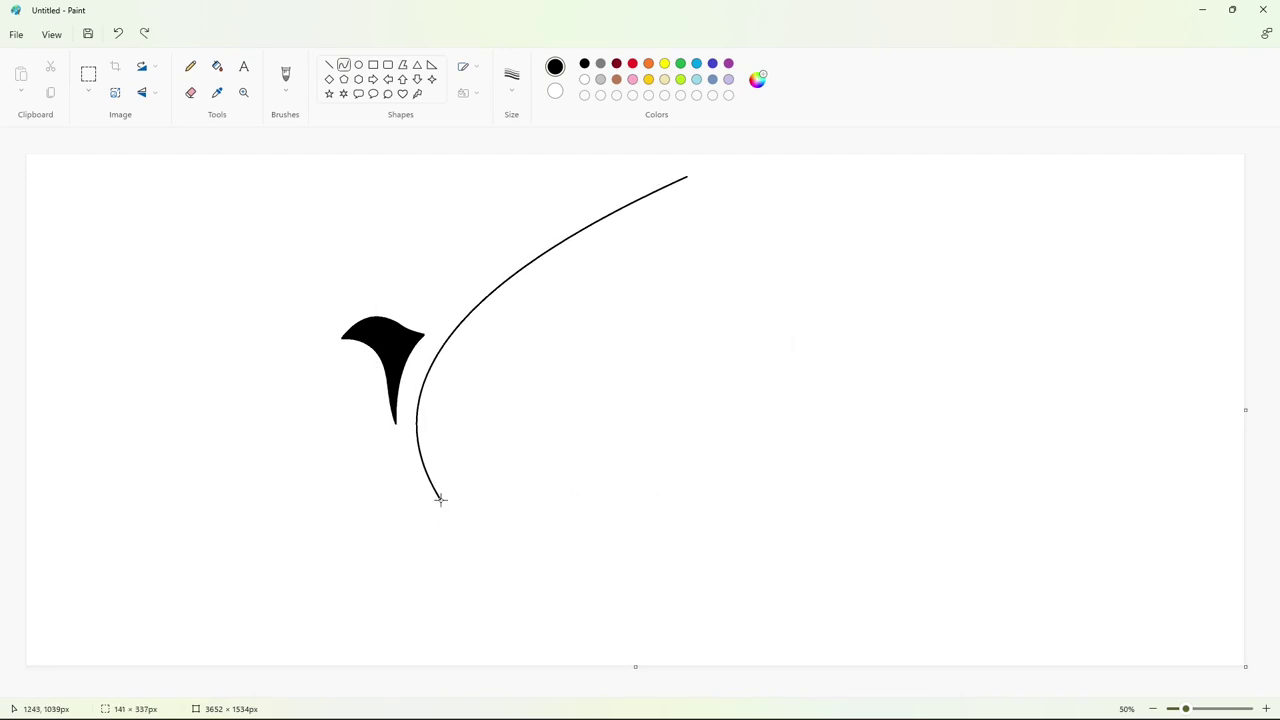
# Draw the inner curve between the first feather's two ends and fill the feather with black
pyautogui.moveTo(440, 500); pyautogui.dragTo(686, 177)
pyautogui.moveTo(500, 389); pyautogui.dragTo(421, 387)
pyautogui.moveTo(421, 387); pyautogui.dragTo(476, 303)
pyautogui.click(817, 321)
pyautogui.click(217, 66)
pyautogui.click(449, 346)
# Draw a second, slightly shorter curved feather beneath the first one from two arcs and fill it with black
pyautogui.click(343, 66)
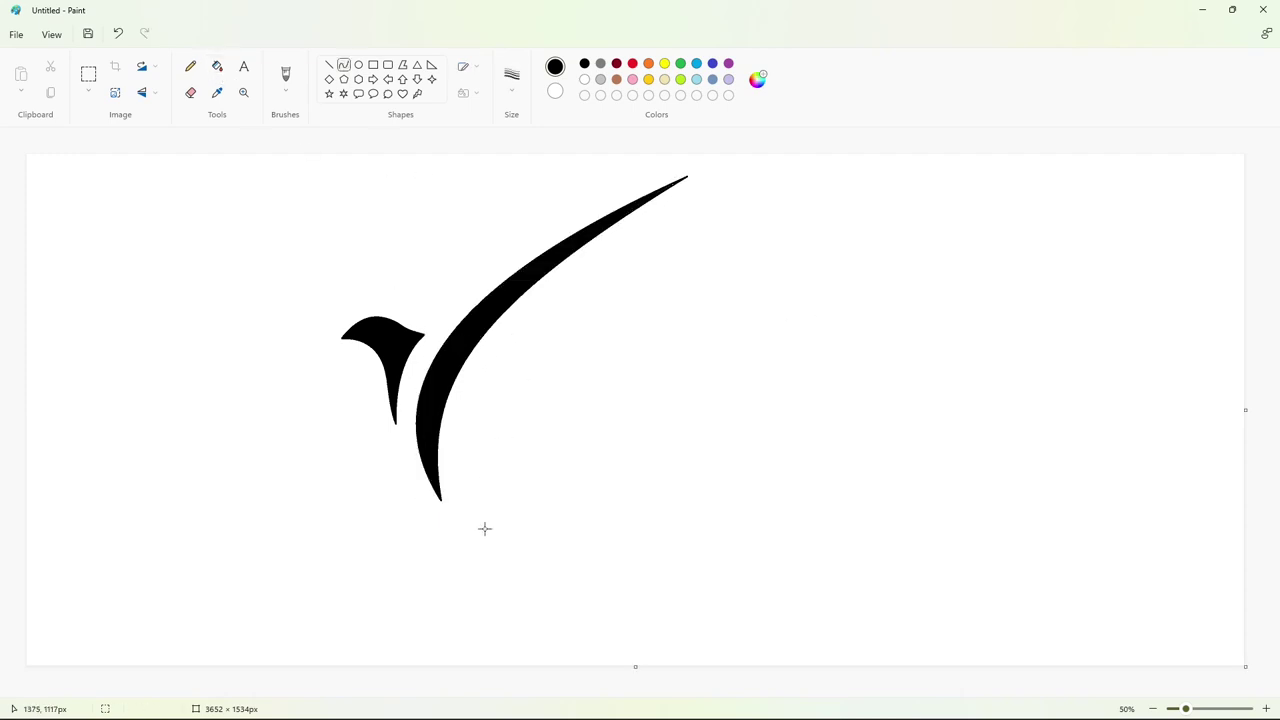
pyautogui.moveTo(480, 546); pyautogui.dragTo(651, 246)
pyautogui.moveTo(560, 377)
pyautogui.mouseDown()
pyautogui.moveTo(423, 443)
pyautogui.moveTo(466, 341)
pyautogui.mouseUp()
pyautogui.click(766, 400)
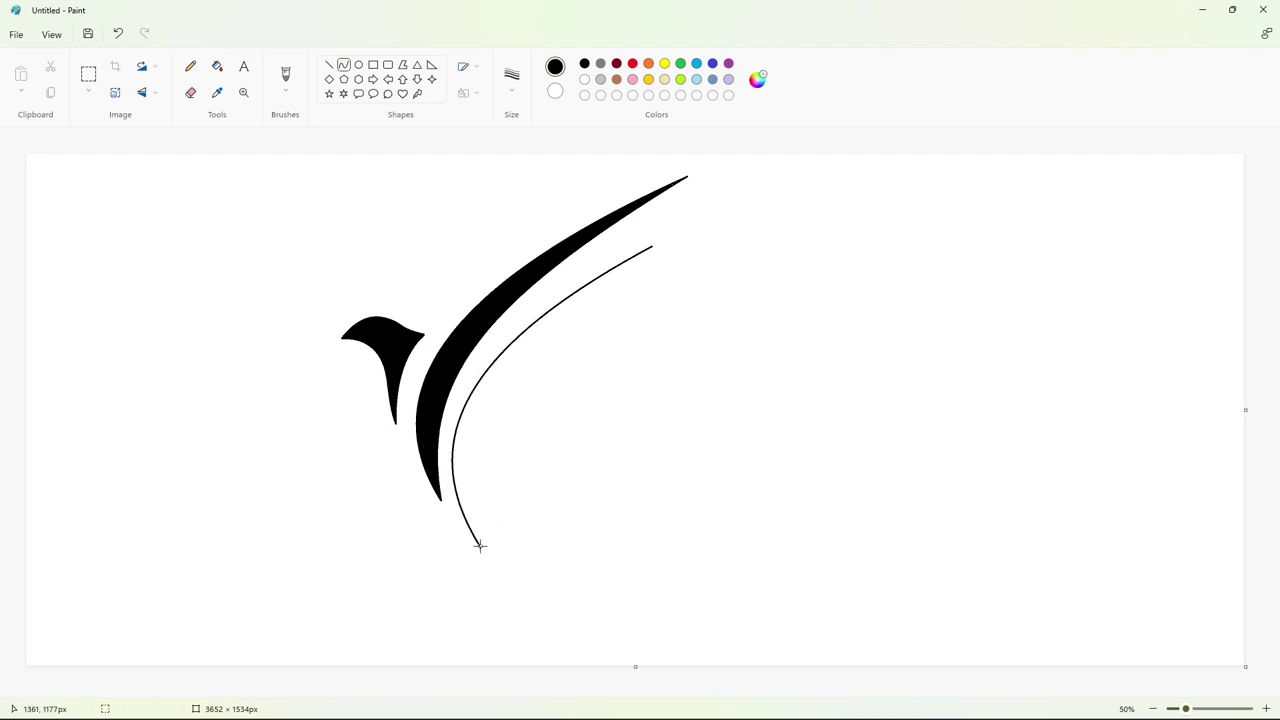
pyautogui.moveTo(480, 546); pyautogui.dragTo(649, 249)
pyautogui.moveTo(565, 376); pyautogui.dragTo(493, 363)
pyautogui.click(217, 66)
pyautogui.click(480, 408)
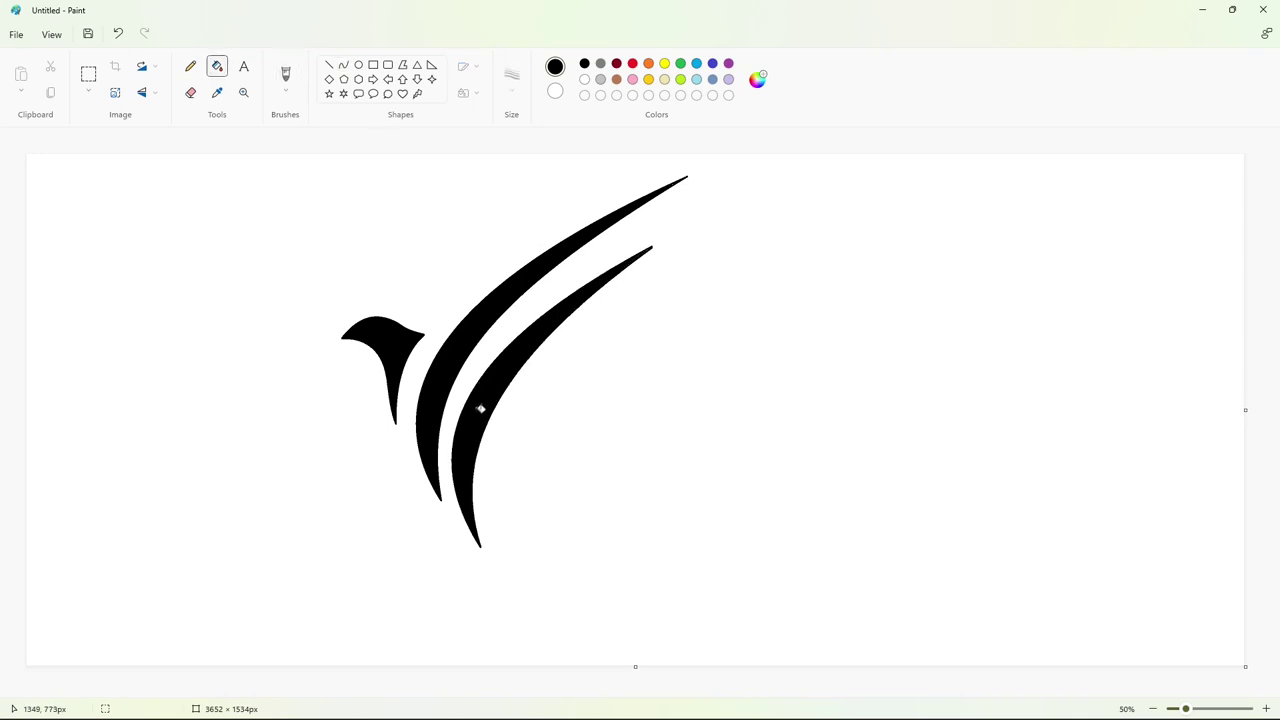
# Draw a third, shortest curved feather beneath the second one from two arcs and fill it with black
pyautogui.click(343, 65)
pyautogui.moveTo(510, 569); pyautogui.dragTo(588, 345)
pyautogui.moveTo(549, 457)
pyautogui.mouseDown()
pyautogui.moveTo(466, 491)
pyautogui.moveTo(484, 430)
pyautogui.mouseUp()
pyautogui.click(508, 569)
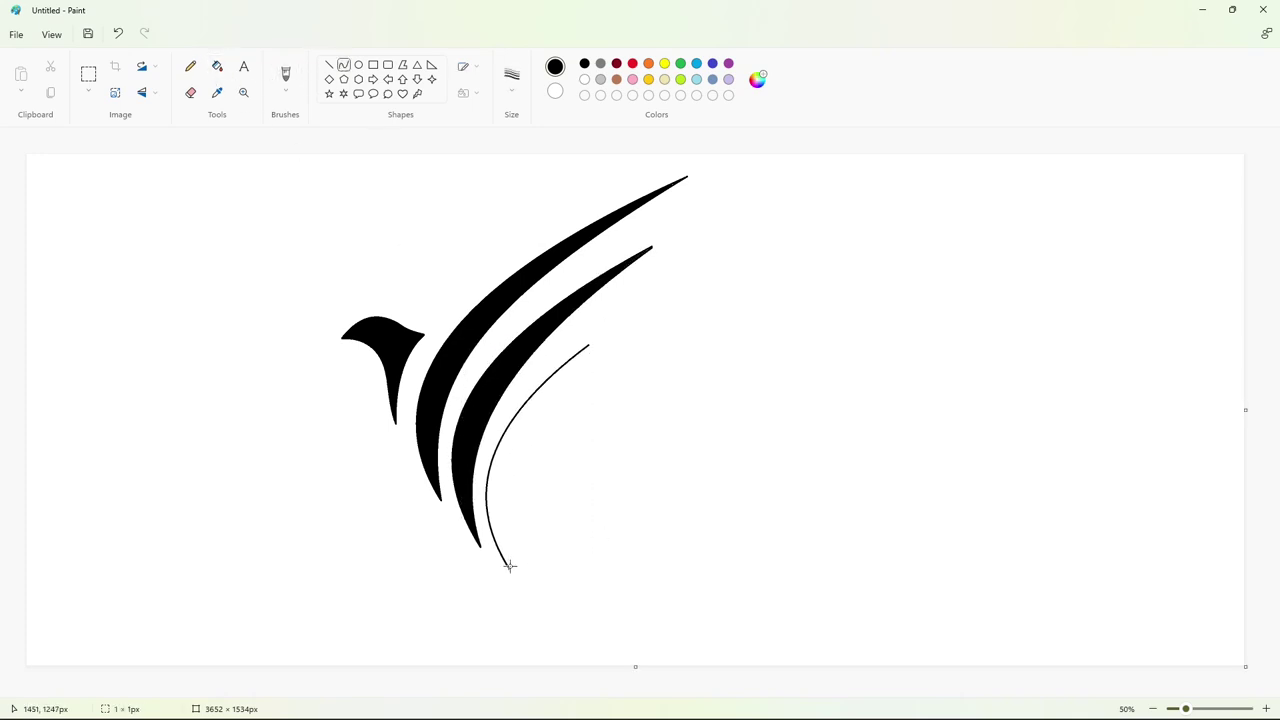
pyautogui.moveTo(510, 567); pyautogui.dragTo(588, 347)
pyautogui.moveTo(537, 469); pyautogui.dragTo(489, 492)
pyautogui.moveTo(489, 492); pyautogui.dragTo(511, 437)
pyautogui.click(435, 284)
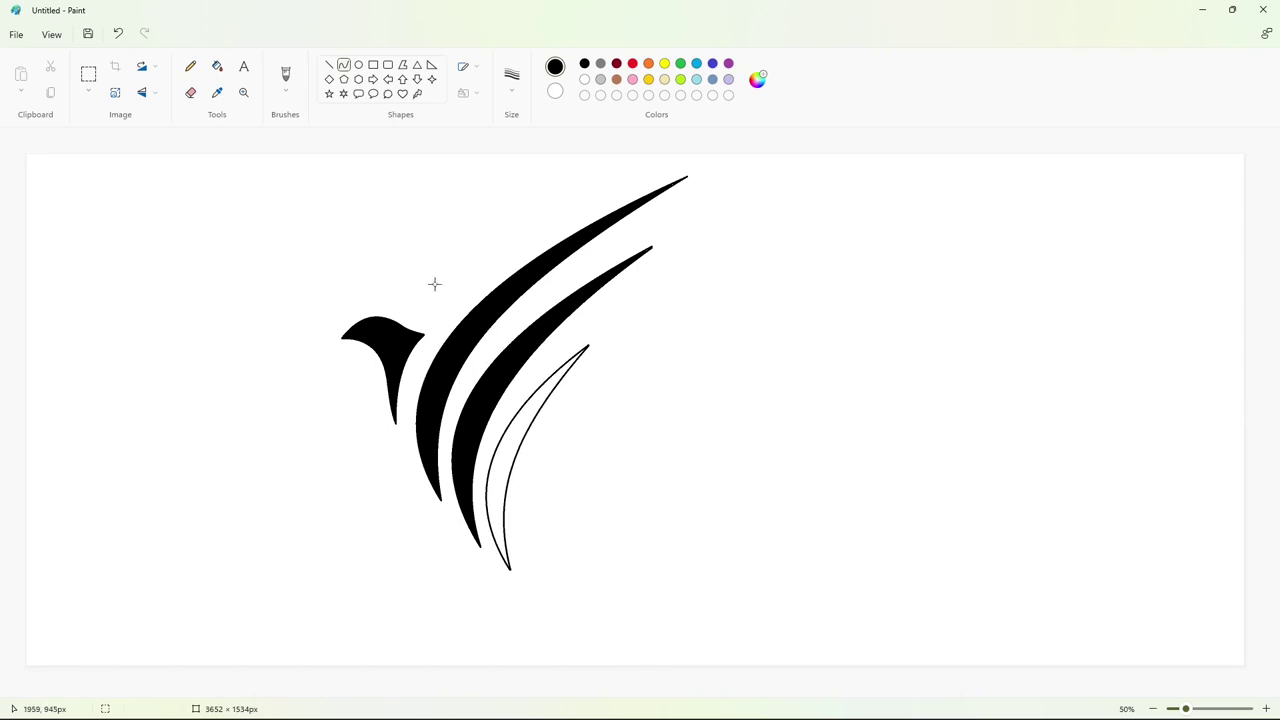
pyautogui.click(217, 66)
pyautogui.click(499, 470)
# Try a purple background with white bird shapes and restore the black shapes on white
pyautogui.click(729, 64)
pyautogui.click(735, 290)
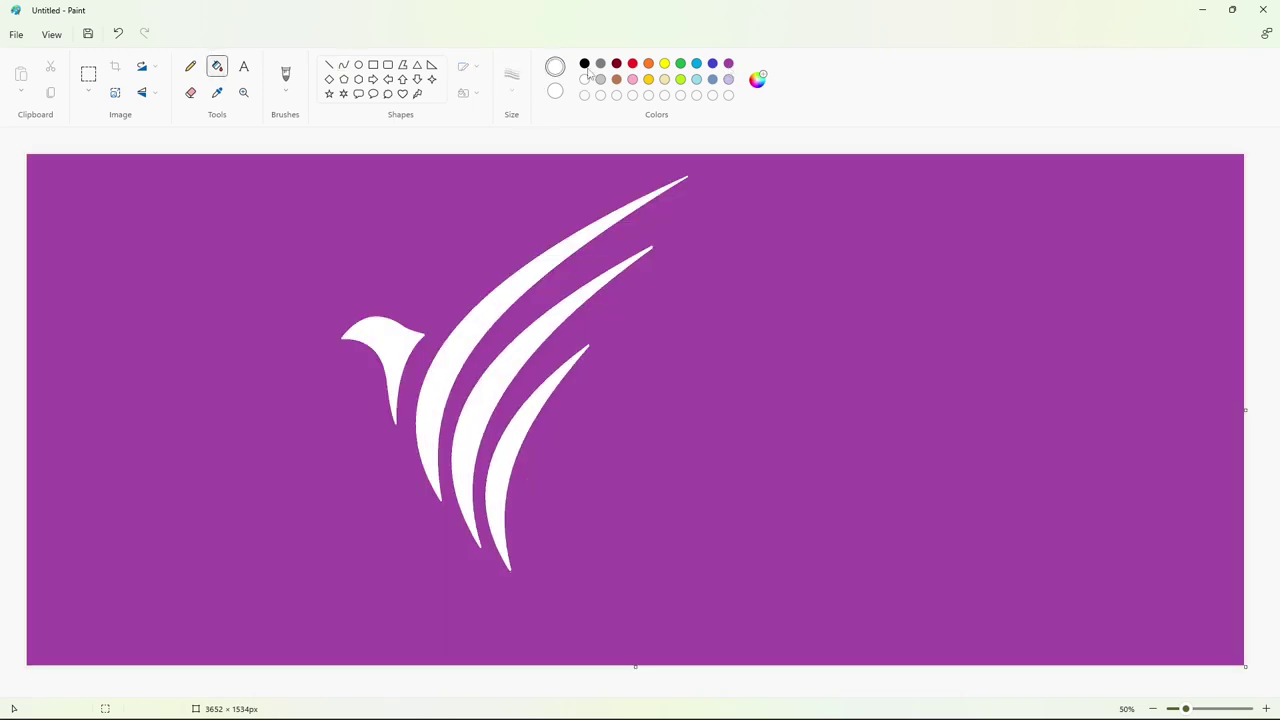
pyautogui.click(584, 63)
pyautogui.click(585, 79)
pyautogui.click(790, 300)
# Sharpen the head's lower tip and the upper tips of the three feathers by trimming them with white lines
pyautogui.click(1266, 709)
pyautogui.scroll(-2, 700, 560)
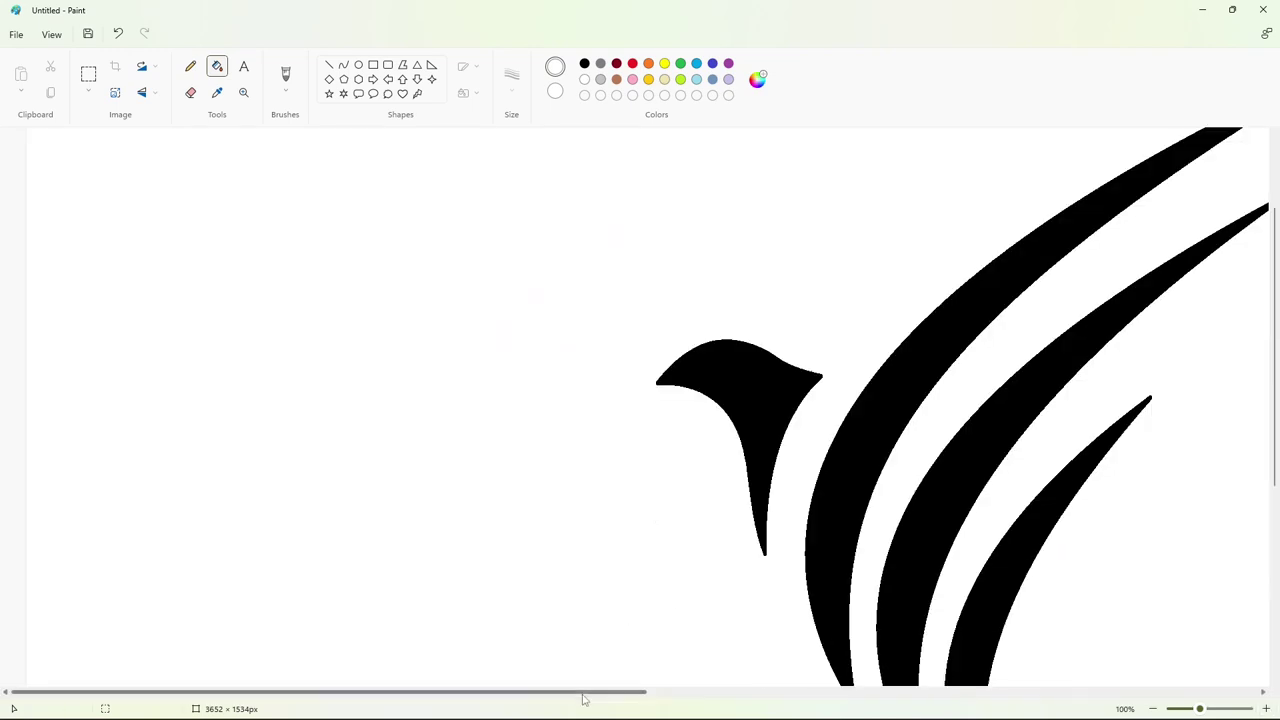
pyautogui.moveTo(582, 692); pyautogui.dragTo(652, 692)
pyautogui.click(329, 65)
pyautogui.click(512, 80)
pyautogui.click(513, 176)
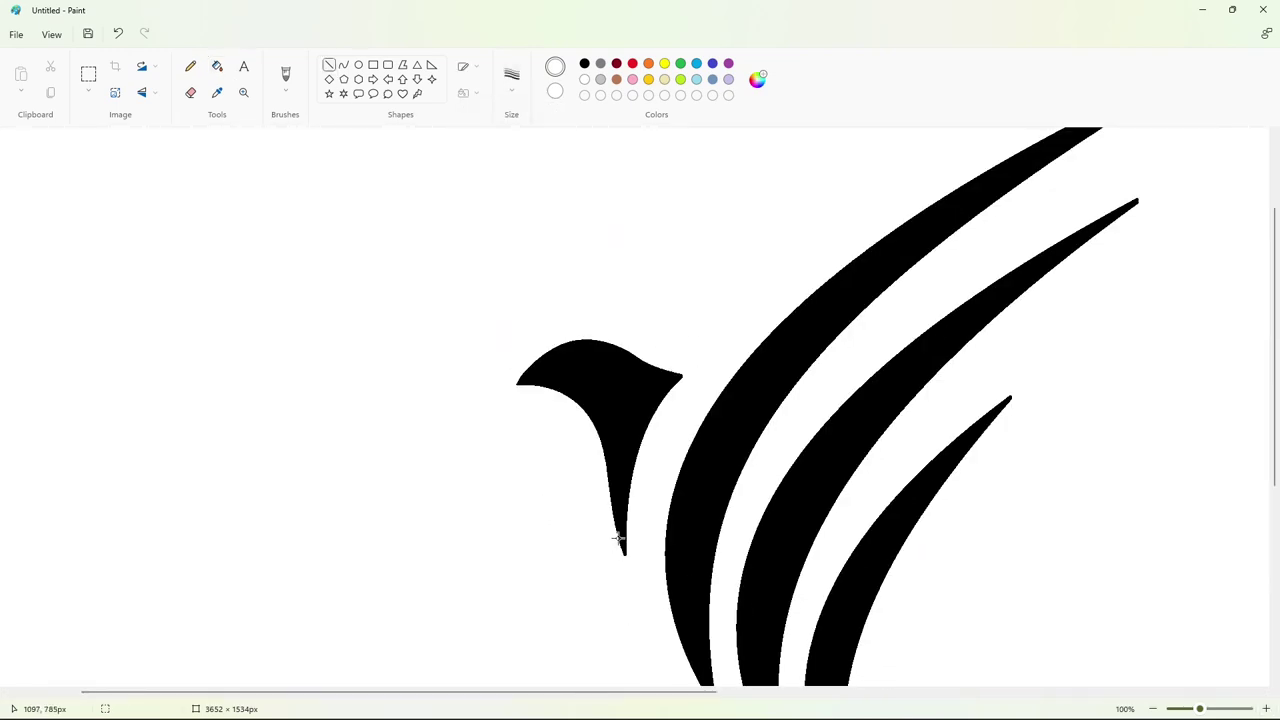
pyautogui.scroll(3, 751, 463)
pyautogui.hscroll(-5, 751, 463)
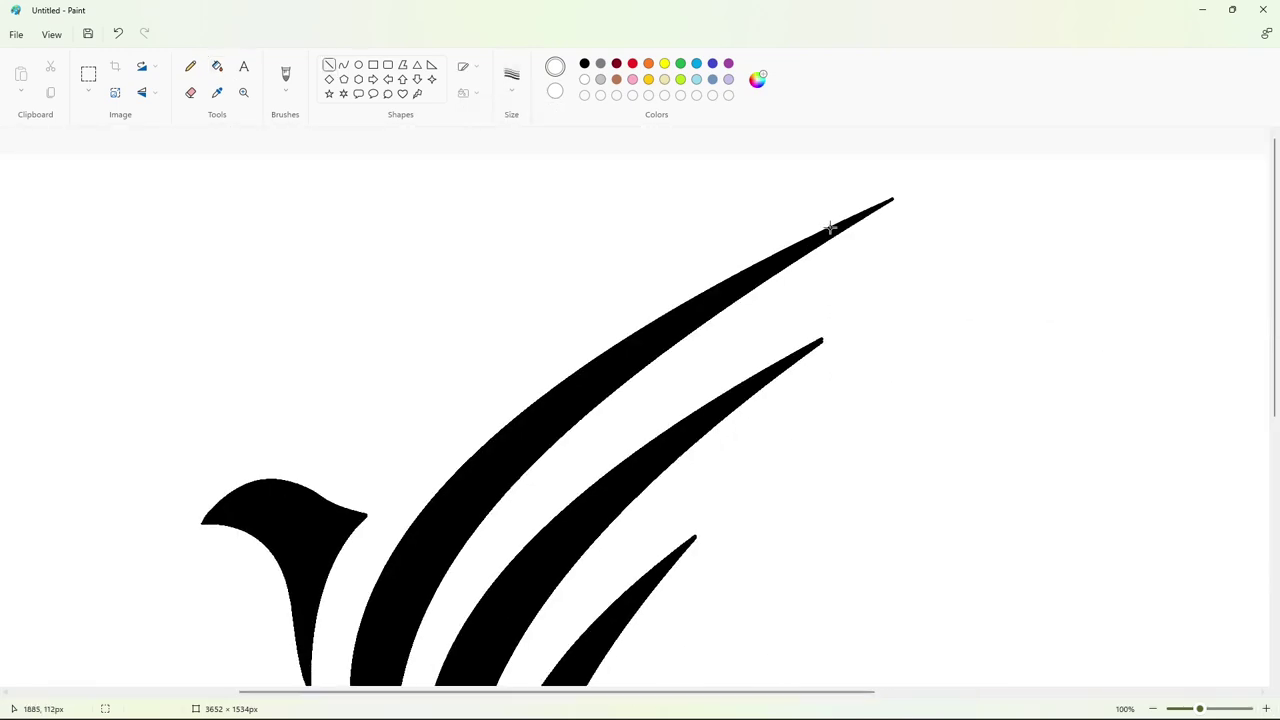
pyautogui.moveTo(820, 213); pyautogui.dragTo(957, 179)
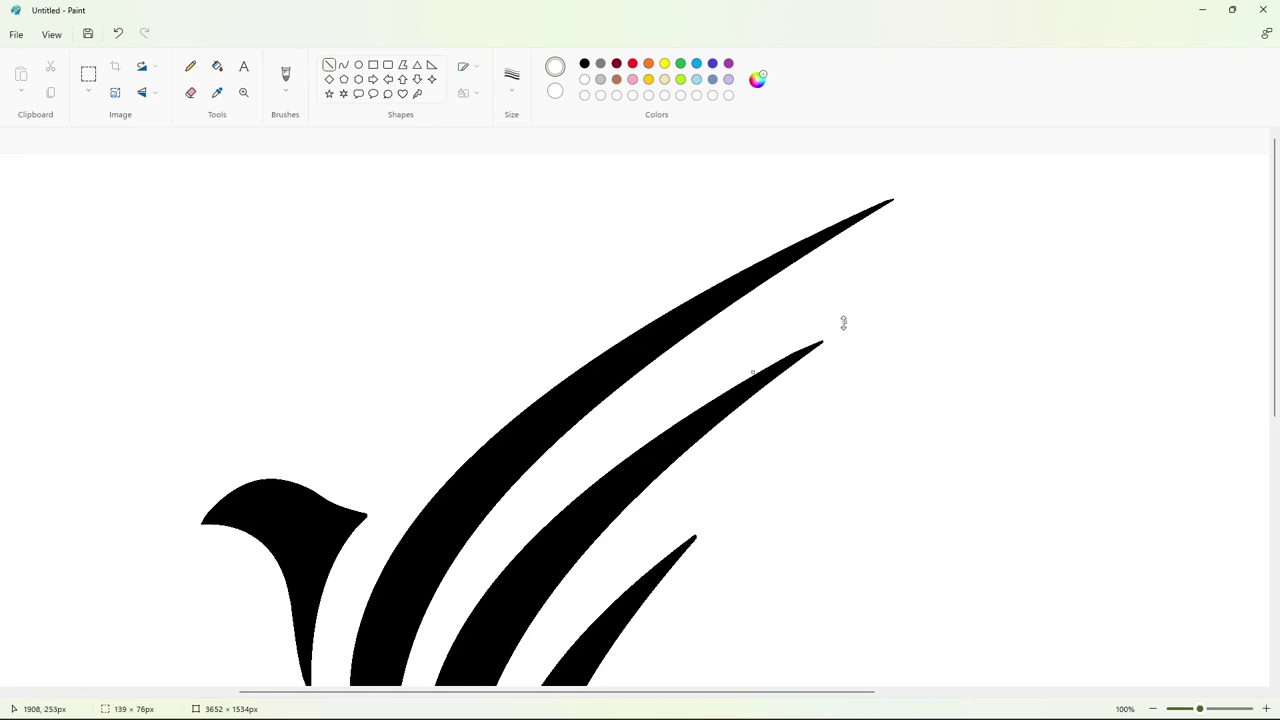
pyautogui.scroll(-5, 900, 383)
pyautogui.scroll(3, 900, 383)
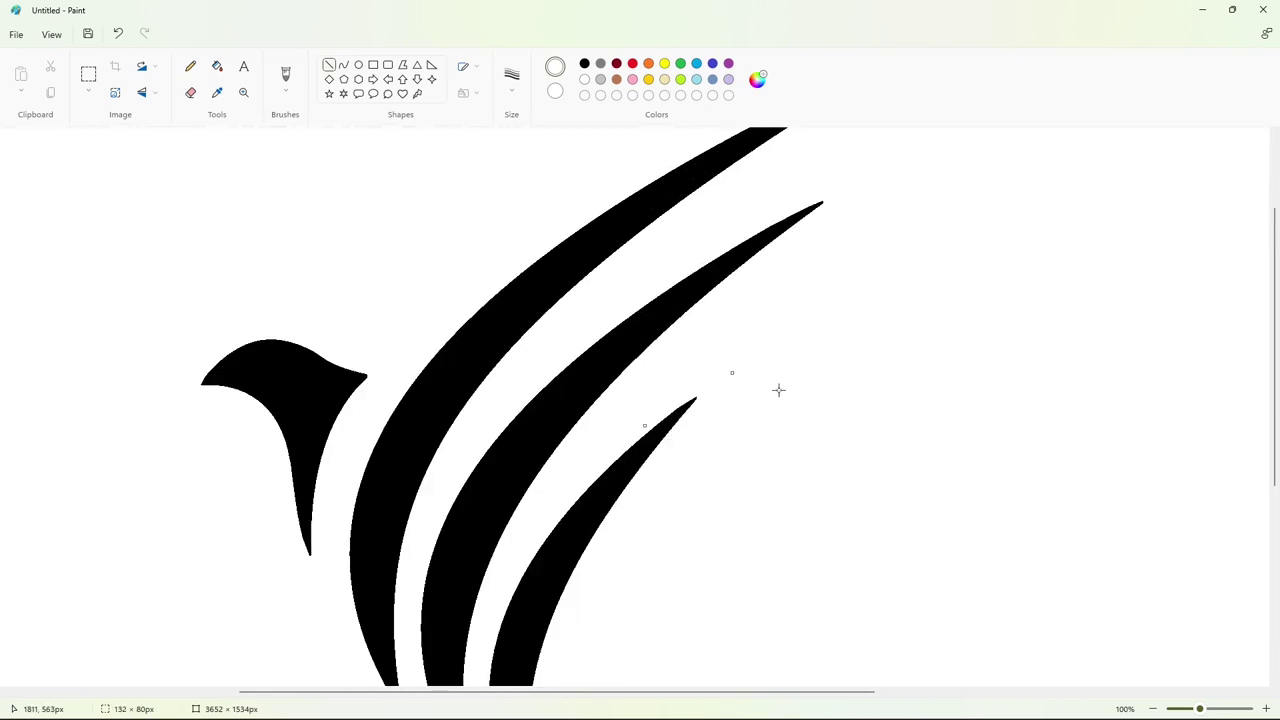
pyautogui.click(779, 390)
# Draw a black outlined square of about 571 × 576 px on the blank canvas to the right of the feathers
pyautogui.scroll(-3, 804, 451)
pyautogui.click(1153, 709)
pyautogui.click(1266, 709)
pyautogui.scroll(-3, 900, 560)
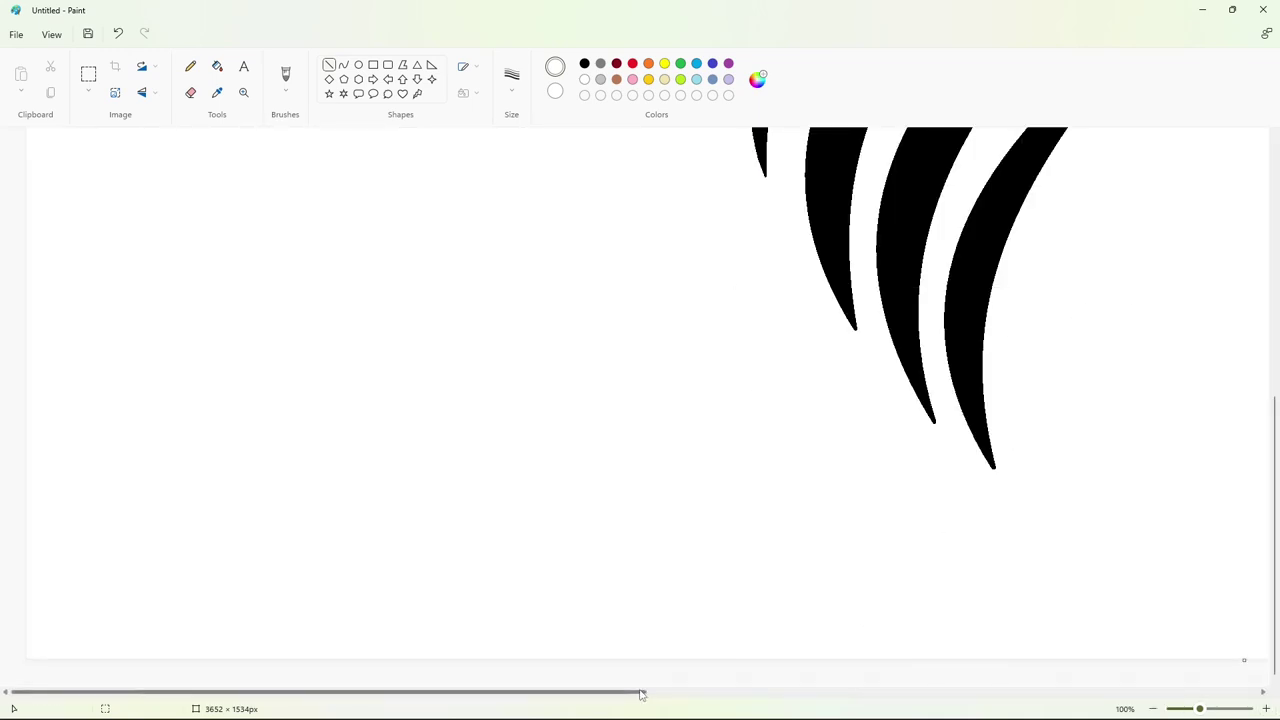
pyautogui.moveTo(641, 694); pyautogui.dragTo(1049, 694)
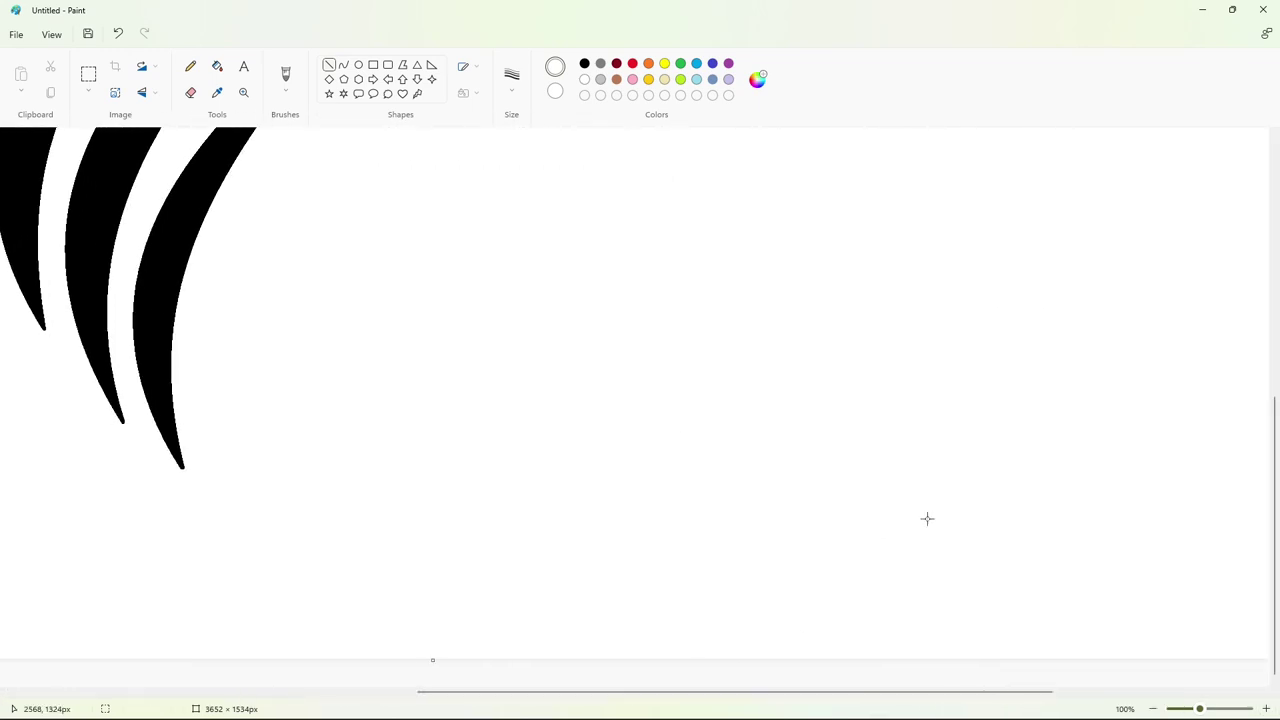
pyautogui.moveTo(547, 231); pyautogui.dragTo(930, 598)
pyautogui.moveTo(740, 229); pyautogui.dragTo(740, 220)
pyautogui.moveTo(933, 421); pyautogui.dragTo(921, 421)
pyautogui.moveTo(546, 414); pyautogui.dragTo(540, 414)
pyautogui.moveTo(736, 600); pyautogui.dragTo(736, 604)
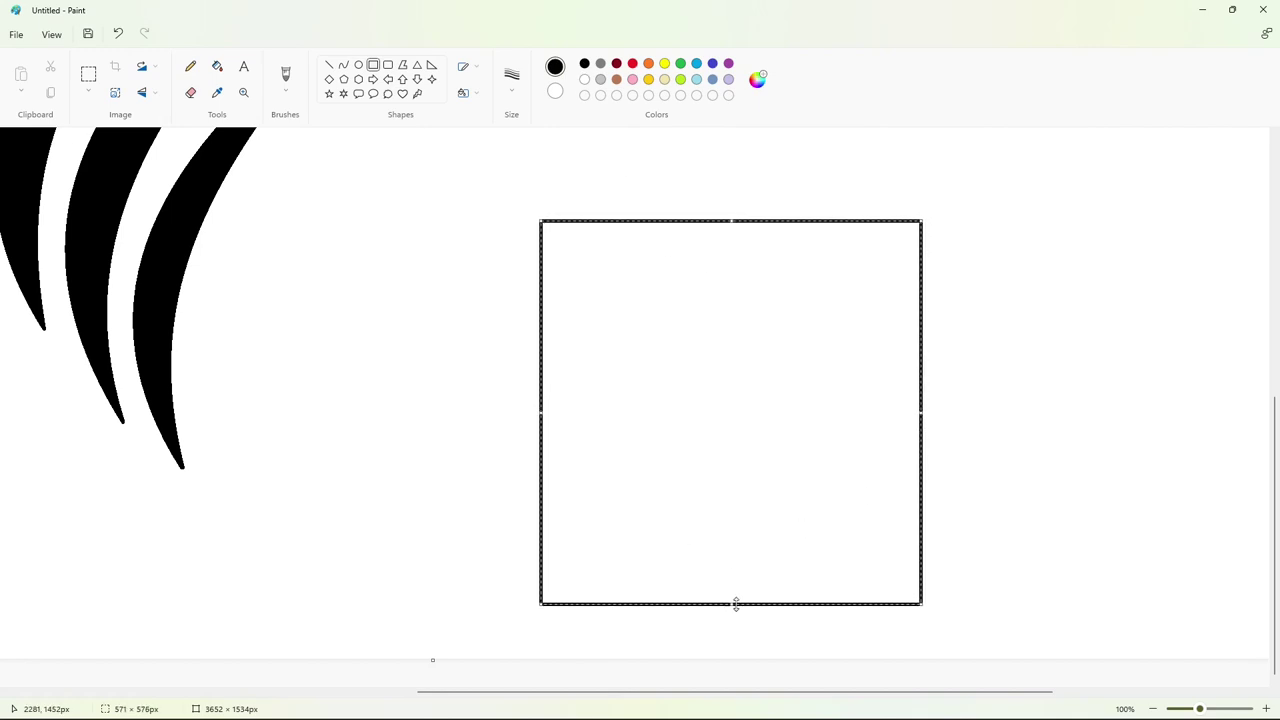
# Thicken the square's outline and recolor it purple
pyautogui.hotkey('ctrl', '+')
pyautogui.hotkey('ctrl', '+')
pyautogui.hotkey('ctrl', '+')
pyautogui.hotkey('ctrl', '+')
pyautogui.hotkey('ctrl', '+')
pyautogui.hotkey('ctrl', '+')
pyautogui.hotkey('ctrl', '+')
pyautogui.hotkey('ctrl', '+')
pyautogui.hotkey('ctrl', '+')
pyautogui.hotkey('ctrl', '+')
pyautogui.click(1015, 585)
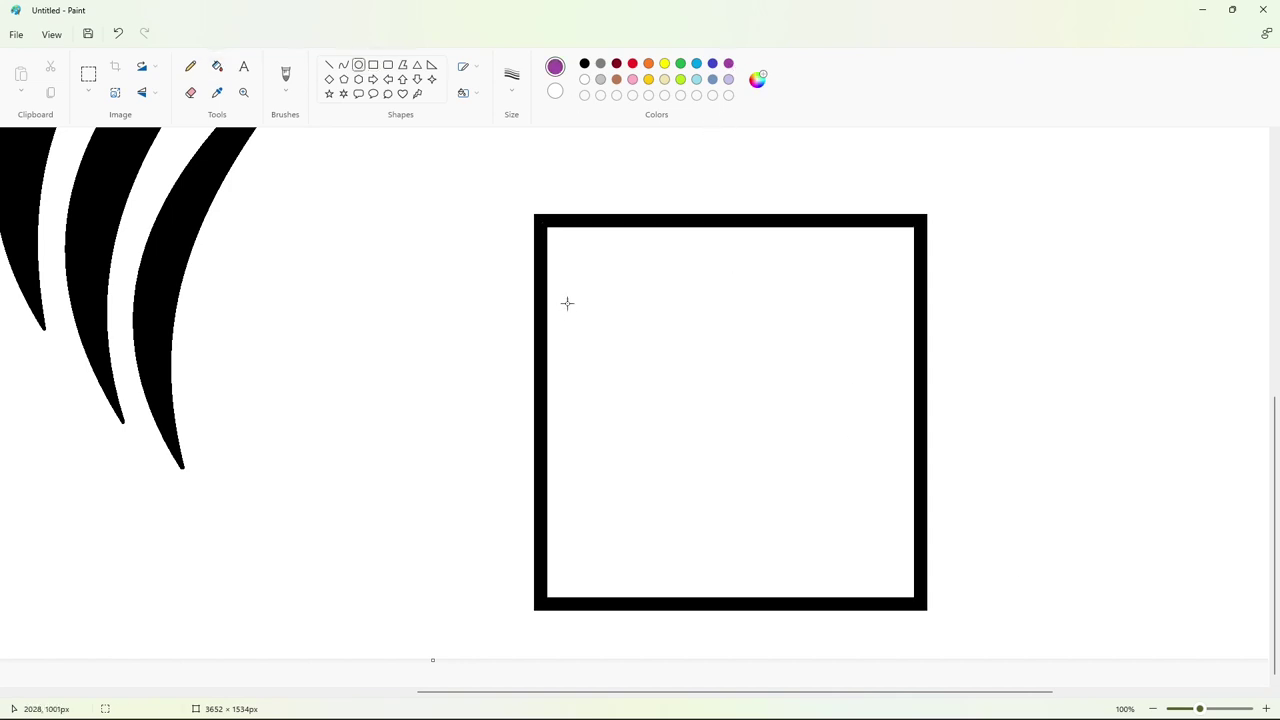
pyautogui.click(217, 69)
pyautogui.click(712, 220)
# Draw a small thick black circle in the gap between the feathers and the purple square
pyautogui.click(584, 63)
pyautogui.click(358, 65)
pyautogui.moveTo(580, 252); pyautogui.dragTo(778, 436)
pyautogui.moveTo(690, 350); pyautogui.dragTo(672, 336)
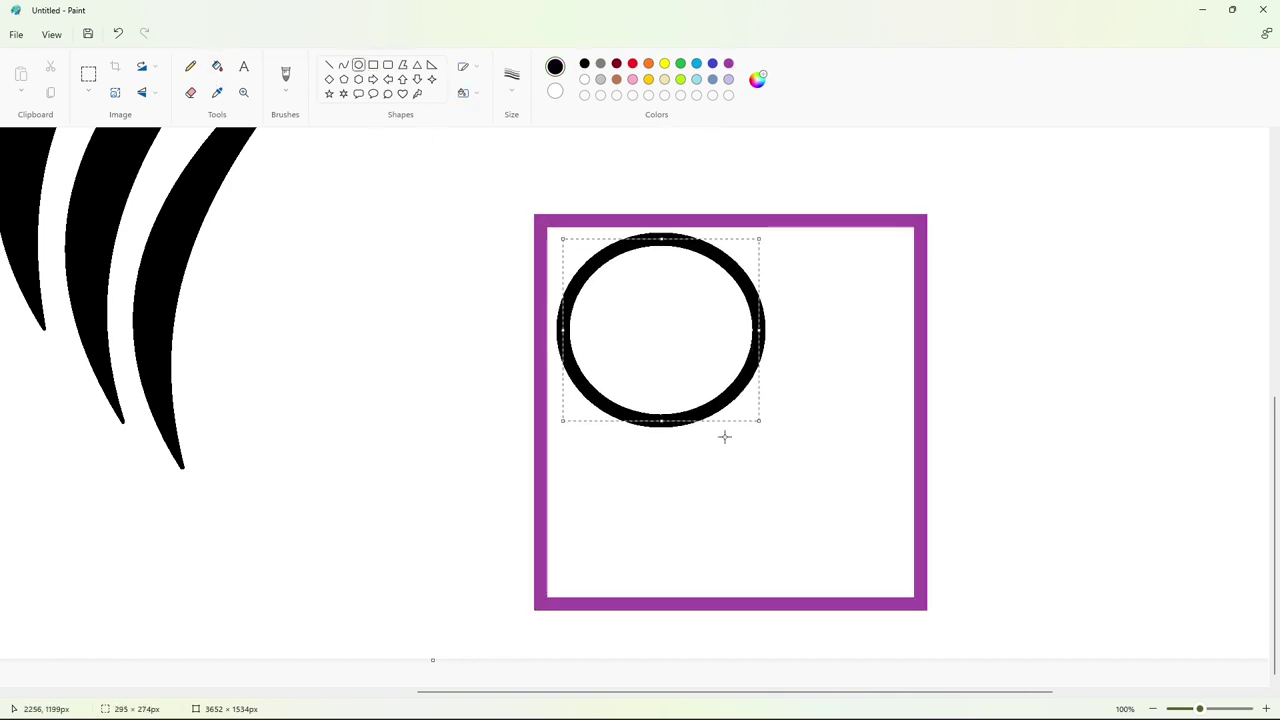
pyautogui.moveTo(761, 423)
pyautogui.mouseDown()
pyautogui.moveTo(608, 288)
pyautogui.moveTo(421, 405)
pyautogui.mouseUp()
# Cut the circle with white lines and fill its lower-right part with white, leaving only the upper-left arc
pyautogui.click(329, 64)
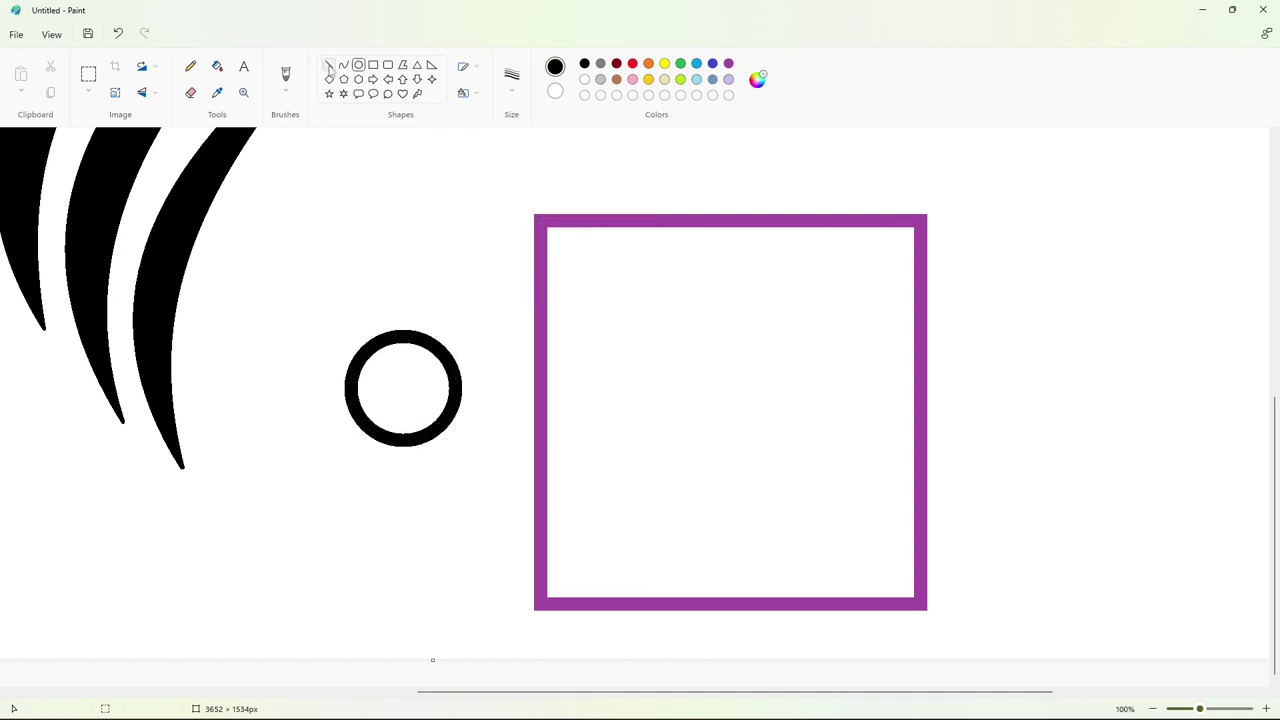
pyautogui.click(584, 79)
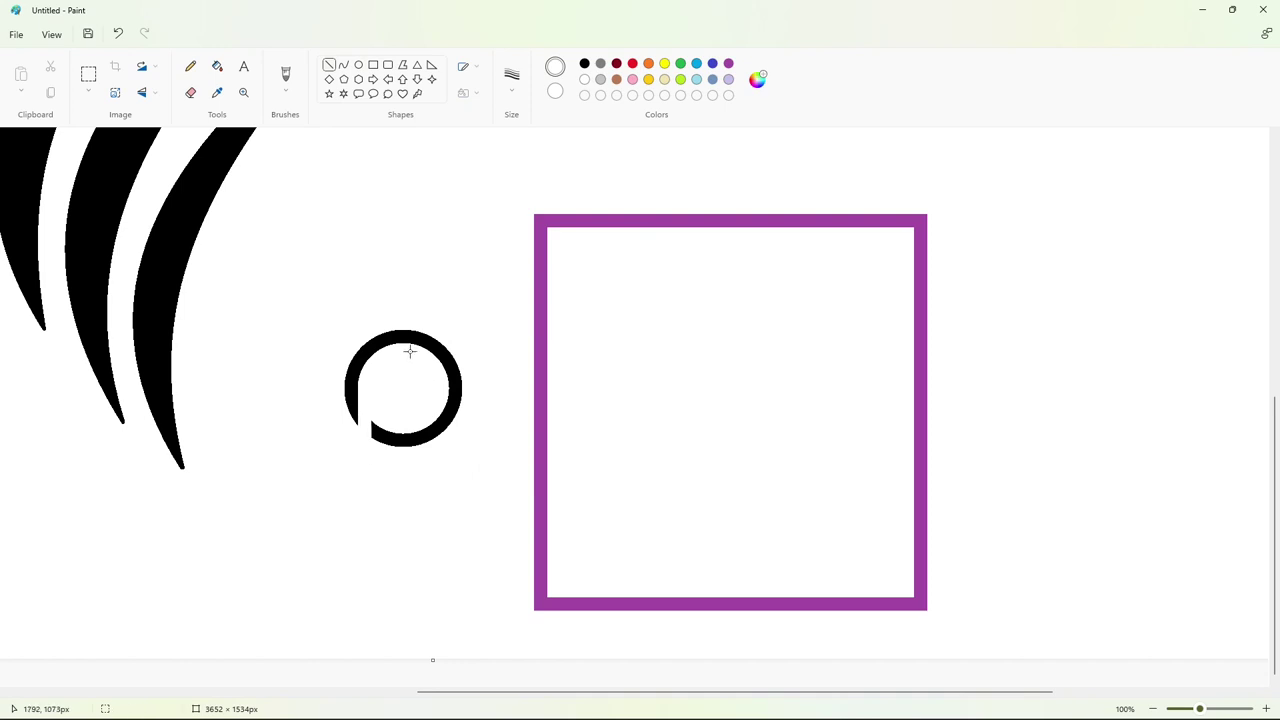
pyautogui.moveTo(413, 352); pyautogui.dragTo(476, 352)
pyautogui.click(217, 66)
pyautogui.click(455, 395)
# Copy the black arc and align the pasted copy, with transparent selection, on the square's upper-left corner
pyautogui.click(88, 66)
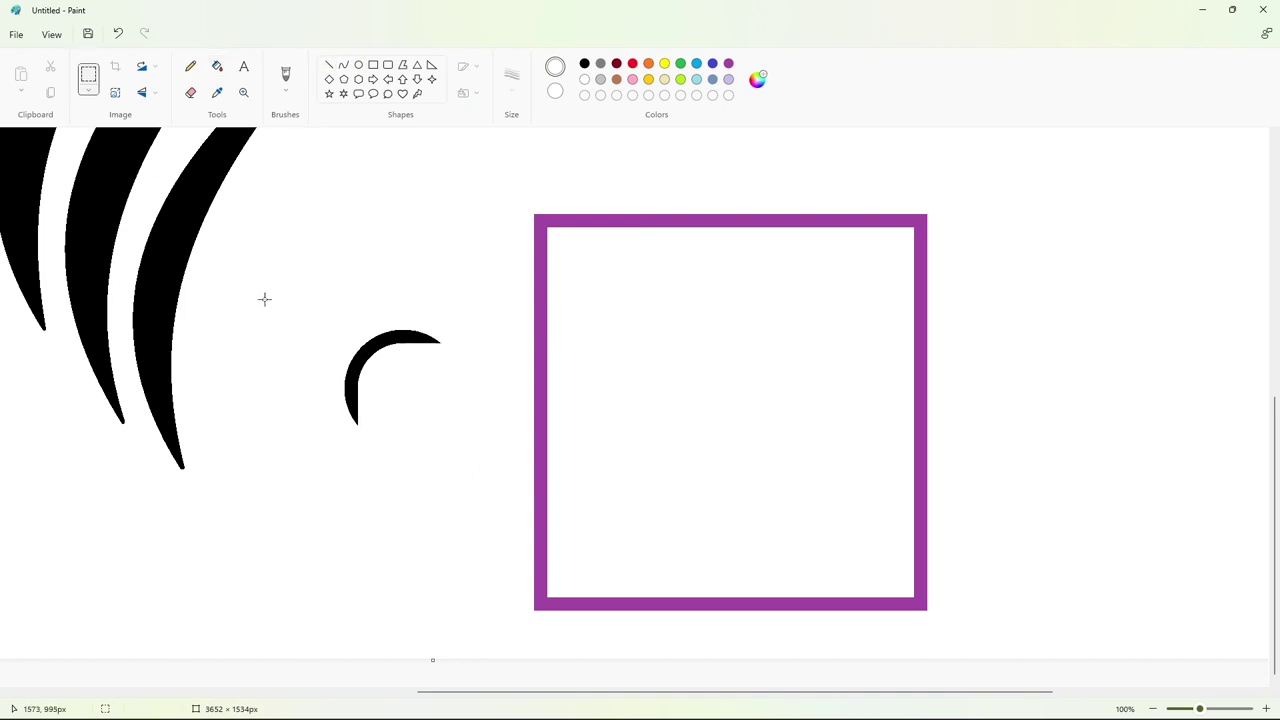
pyautogui.moveTo(281, 289); pyautogui.dragTo(481, 491)
pyautogui.hotkey('ctrl', 'c')
pyautogui.hotkey('ctrl', 'v')
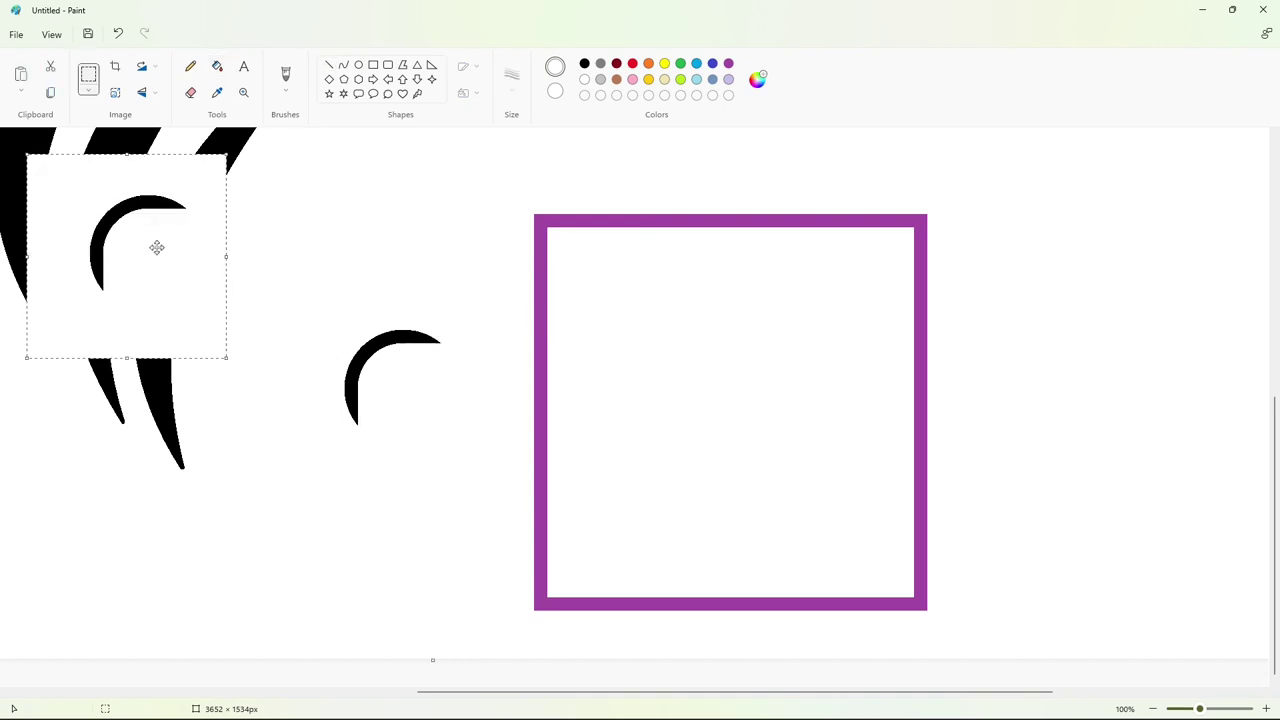
pyautogui.moveTo(157, 248); pyautogui.dragTo(598, 289)
pyautogui.click(88, 90)
pyautogui.click(90, 225)
pyautogui.press('Left')
pyautogui.press('Up')
pyautogui.press('Up')
pyautogui.press('Up')
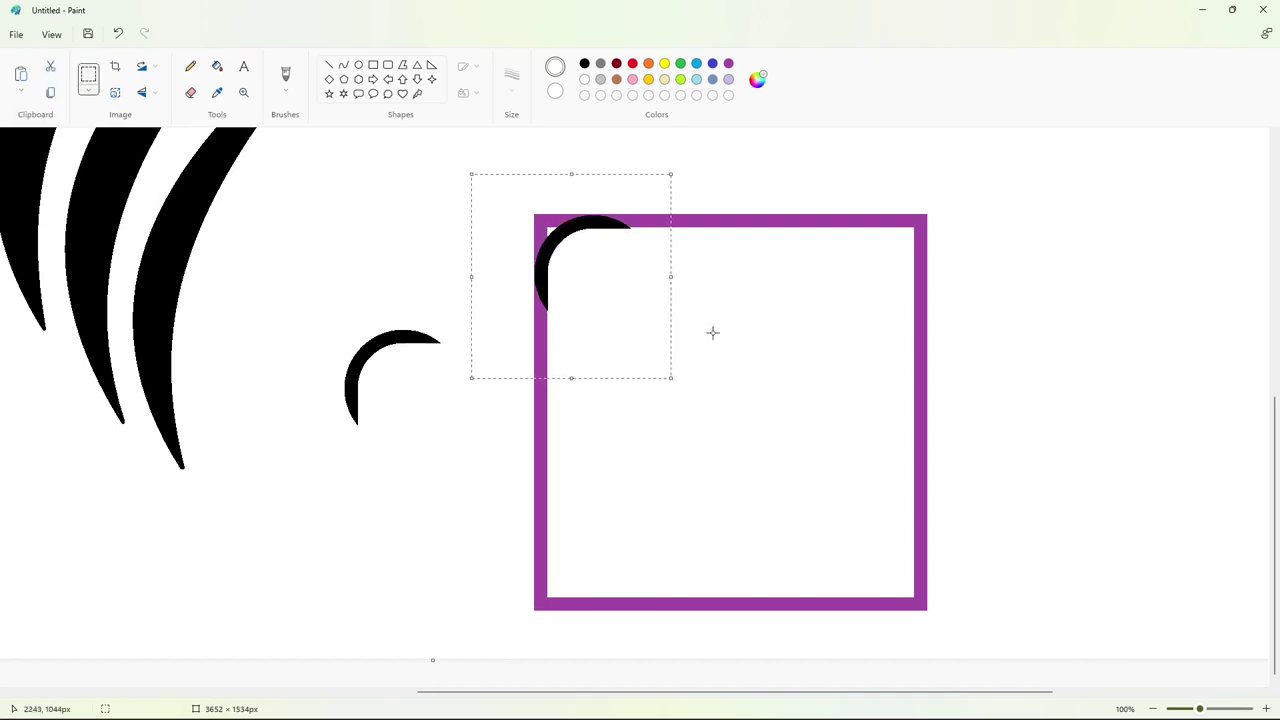
pyautogui.press('Up')
pyautogui.click(712, 332)
# Recolor the upper-left corner arc purple and clear the sharp corner outside it
pyautogui.click(217, 66)
pyautogui.click(728, 63)
pyautogui.click(604, 219)
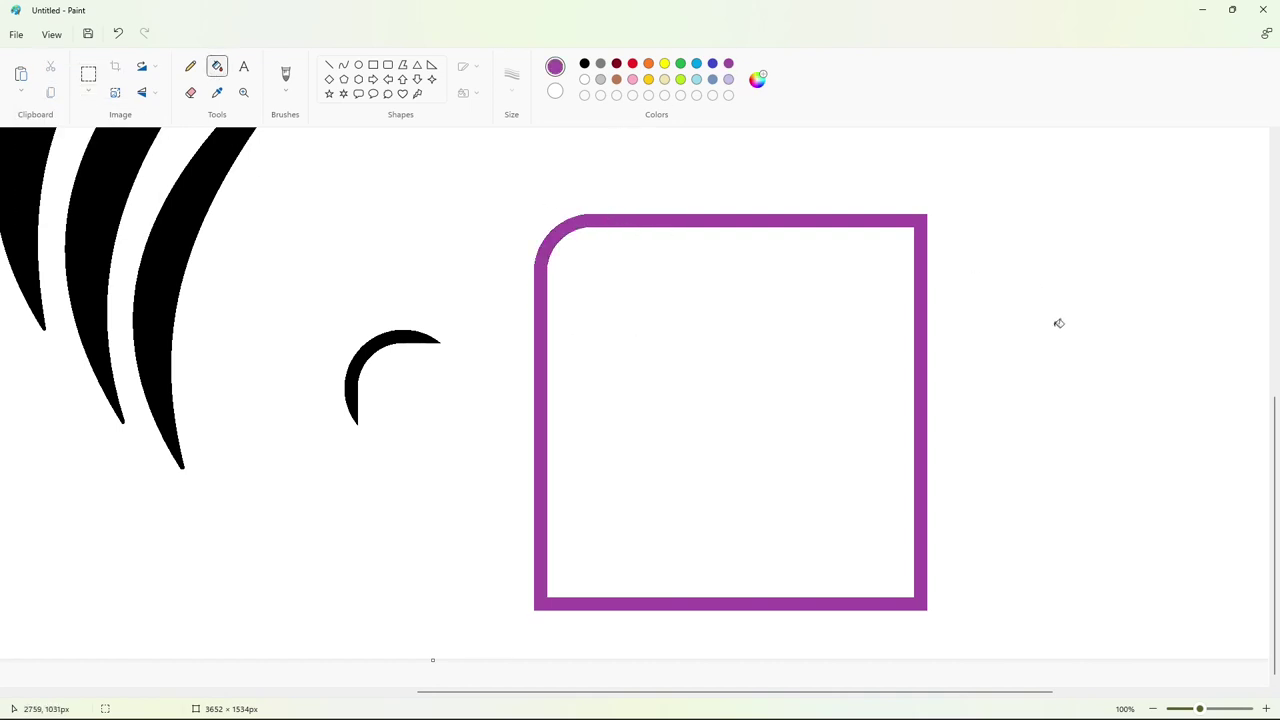
# Paste another arc, flip it horizontally and align it on the square's upper-right corner
pyautogui.hotkey('ctrl', 'v')
pyautogui.click(141, 92)
pyautogui.click(140, 129)
pyautogui.moveTo(130, 250); pyautogui.dragTo(888, 289)
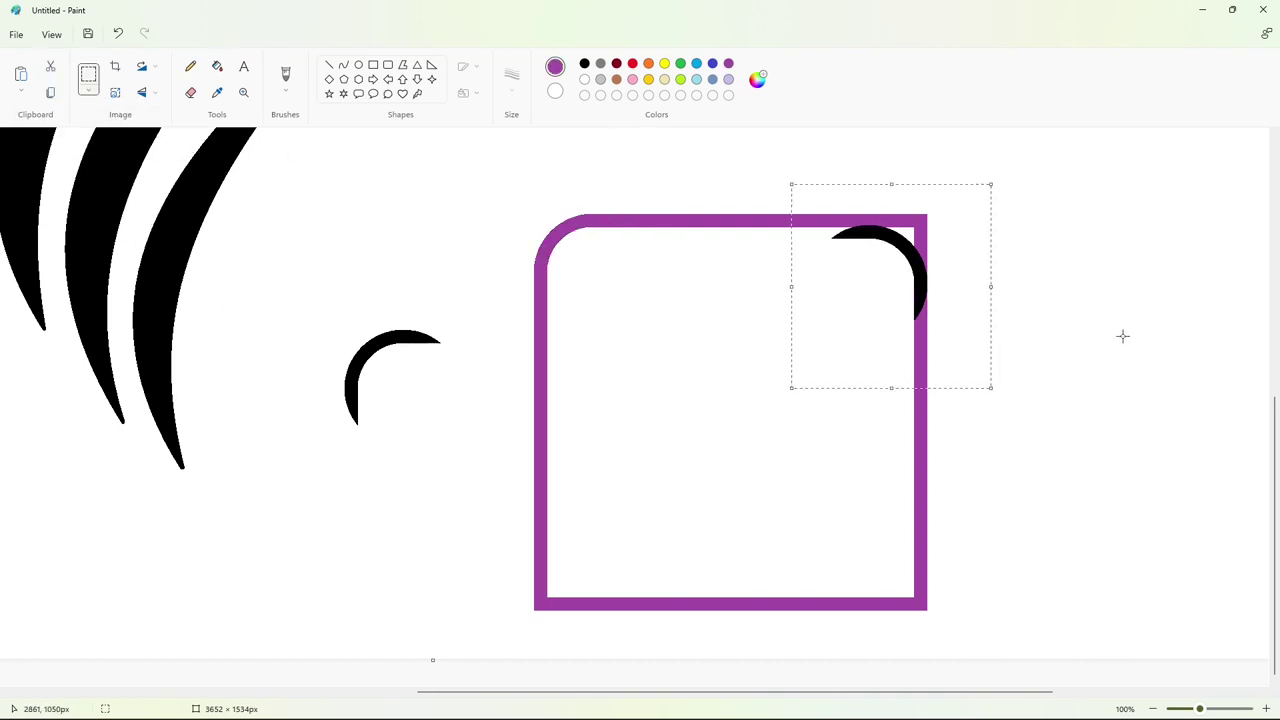
pyautogui.press('Up')
pyautogui.press('Up')
pyautogui.press('Up')
pyautogui.press('Up')
pyautogui.press('Up')
pyautogui.press('Up')
pyautogui.press('Up')
pyautogui.press('Up')
pyautogui.press('Up')
pyautogui.press('Up')
pyautogui.press('Up')
# Paste another arc, flip it vertically and align it on the square's lower-left corner
pyautogui.hotkey('ctrl', 'v')
pyautogui.click(141, 92)
pyautogui.click(140, 146)
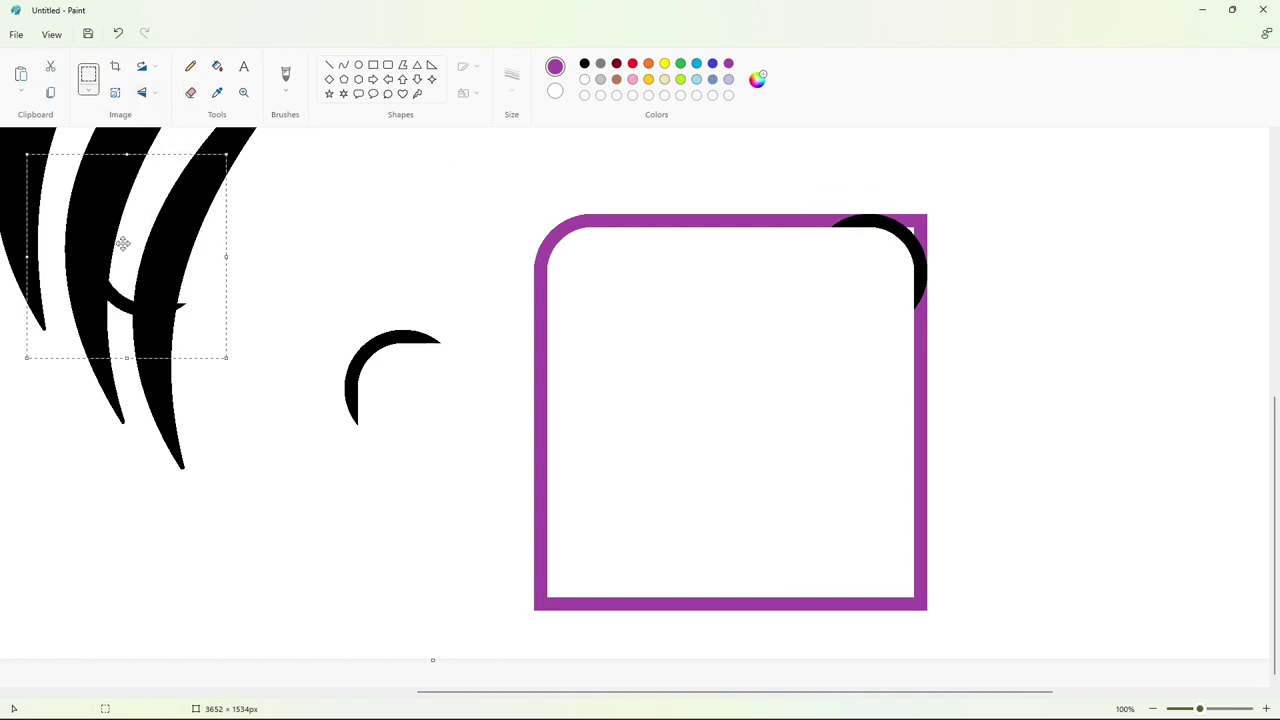
pyautogui.moveTo(123, 243); pyautogui.dragTo(596, 538)
pyautogui.press('Left')
pyautogui.press('Left')
pyautogui.press('Left')
pyautogui.press('Left')
pyautogui.press('Left')
pyautogui.press('Left')
pyautogui.press('Left')
pyautogui.press('Left')
pyautogui.press('Left')
pyautogui.press('Left')
pyautogui.press('Left')
pyautogui.press('Left')
pyautogui.press('Left')
pyautogui.press('Left')
pyautogui.press('Left')
pyautogui.press('Left')
pyautogui.press('Left')
pyautogui.press('Left')
pyautogui.press('Left')
pyautogui.press('Left')
pyautogui.click(787, 510)
# Paste another arc, flip it horizontally and vertically, and align it on the square's lower-right corner
pyautogui.hotkey('ctrl', 'v')
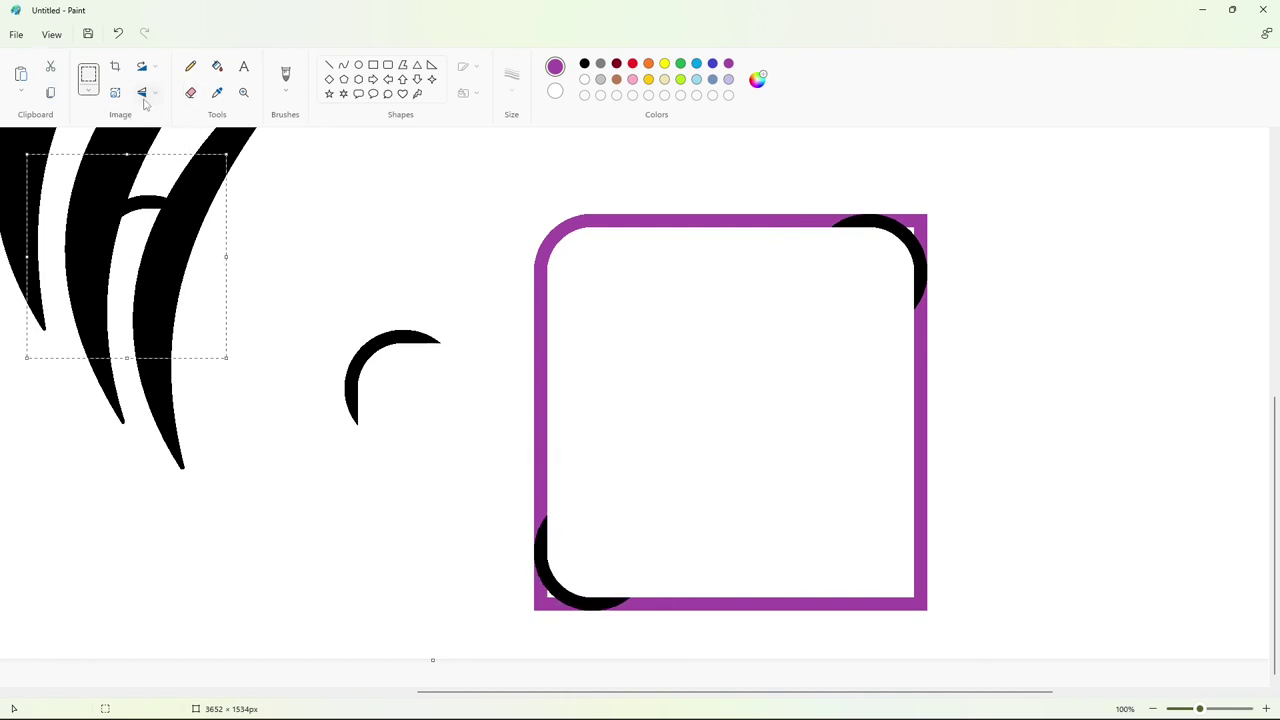
pyautogui.click(145, 93)
pyautogui.click(147, 127)
pyautogui.click(145, 93)
pyautogui.click(147, 147)
pyautogui.moveTo(130, 280); pyautogui.dragTo(887, 568)
pyautogui.press('Right')
pyautogui.press('Right')
pyautogui.press('Right')
pyautogui.press('Right')
pyautogui.press('Right')
pyautogui.press('Right')
pyautogui.press('Right')
pyautogui.press('Right')
pyautogui.press('Right')
pyautogui.press('Down')
pyautogui.press('Down')
pyautogui.press('Down')
pyautogui.press('Down')
pyautogui.press('Down')
pyautogui.press('Down')
pyautogui.press('Down')
pyautogui.press('Down')
pyautogui.press('Down')
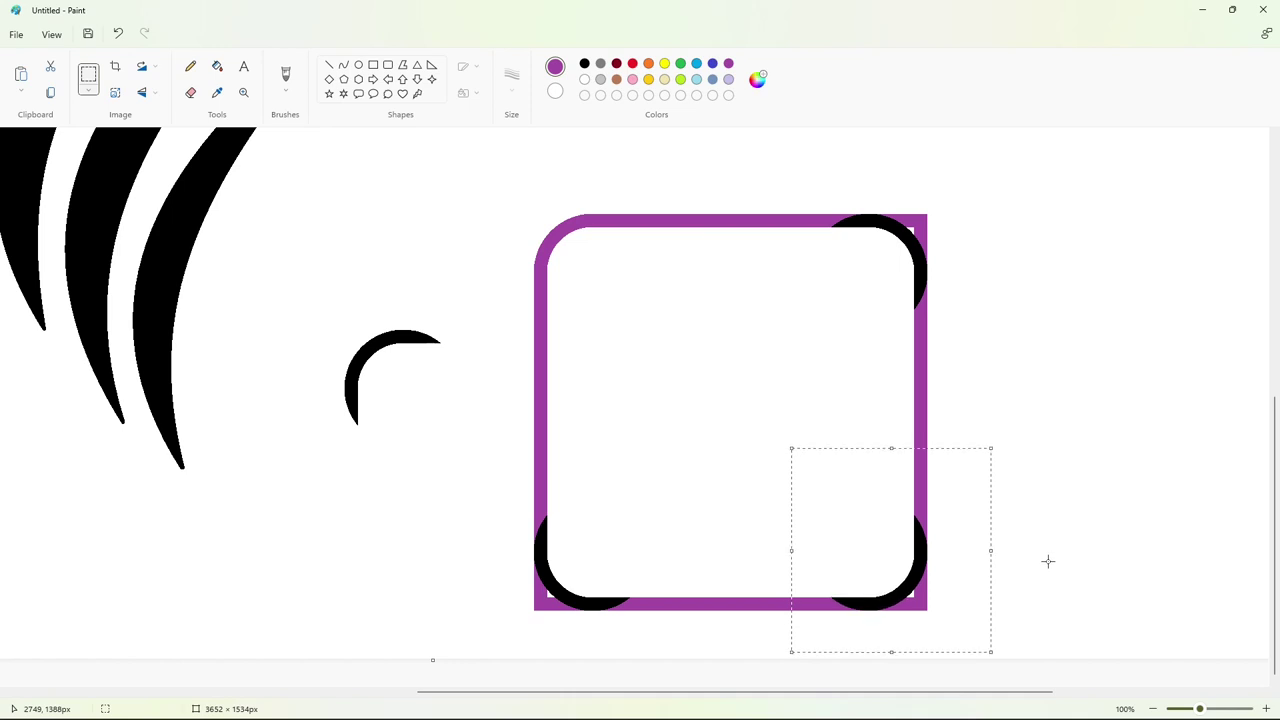
pyautogui.click(1048, 562)
# Fill the sharp purple corners outside the upper-right, lower-right and lower-left arcs with white
pyautogui.click(217, 67)
pyautogui.click(584, 79)
pyautogui.click(921, 219)
pyautogui.click(921, 604)
pyautogui.click(540, 604)
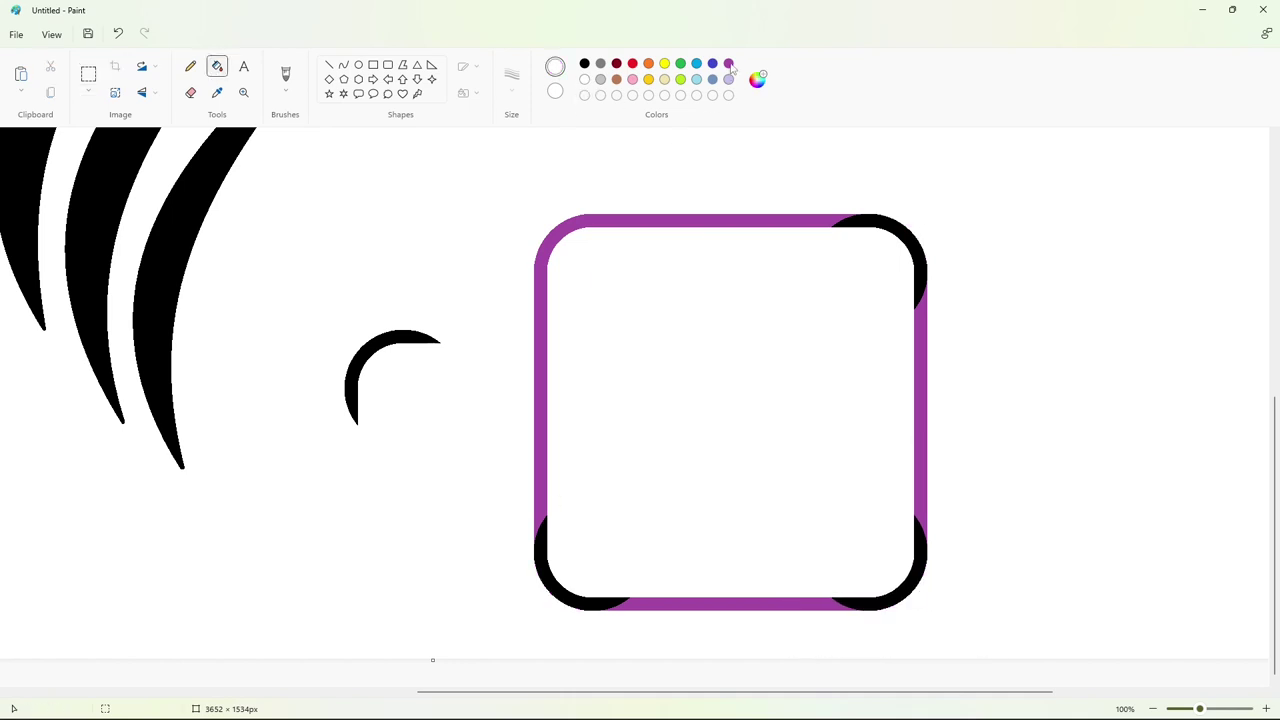
# Fill the remaining purple parts of the rounded square frame with black
pyautogui.click(584, 64)
pyautogui.click(740, 220)
pyautogui.click(920, 343)
pyautogui.click(807, 602)
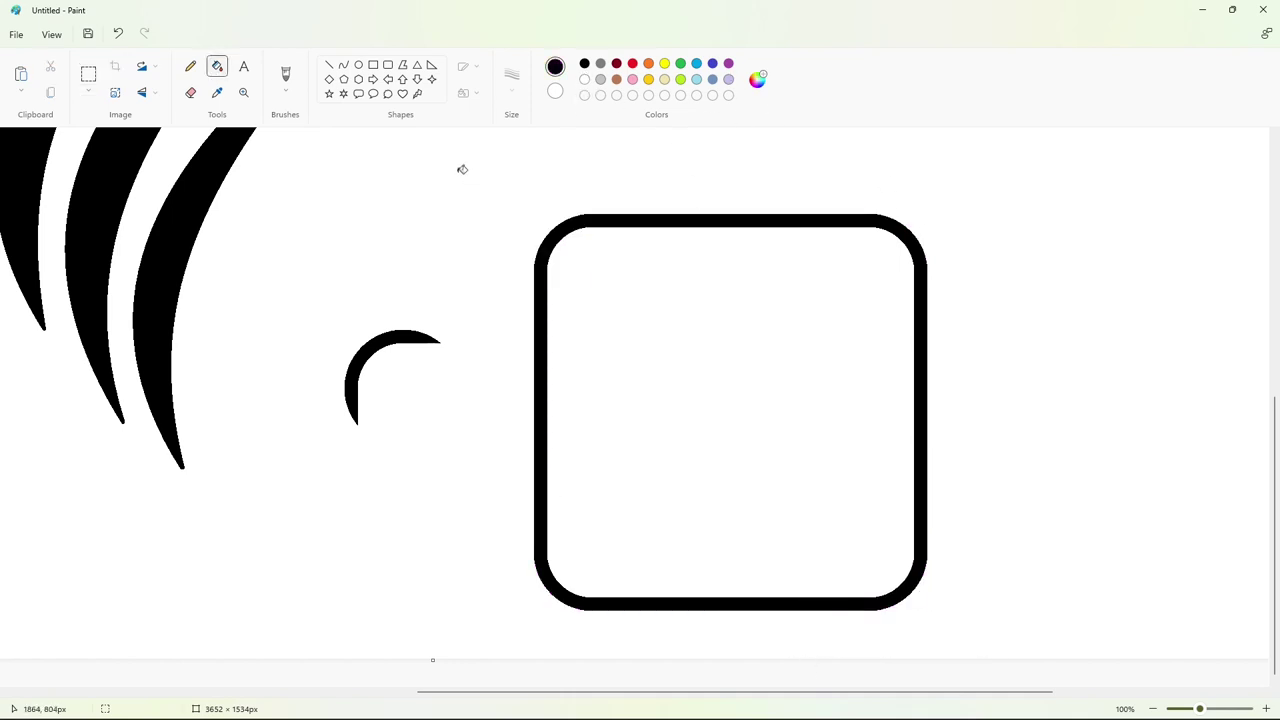
# Draw a wide rectangle inside the upper part of the frame and fill it and its outline purple
pyautogui.click(373, 64)
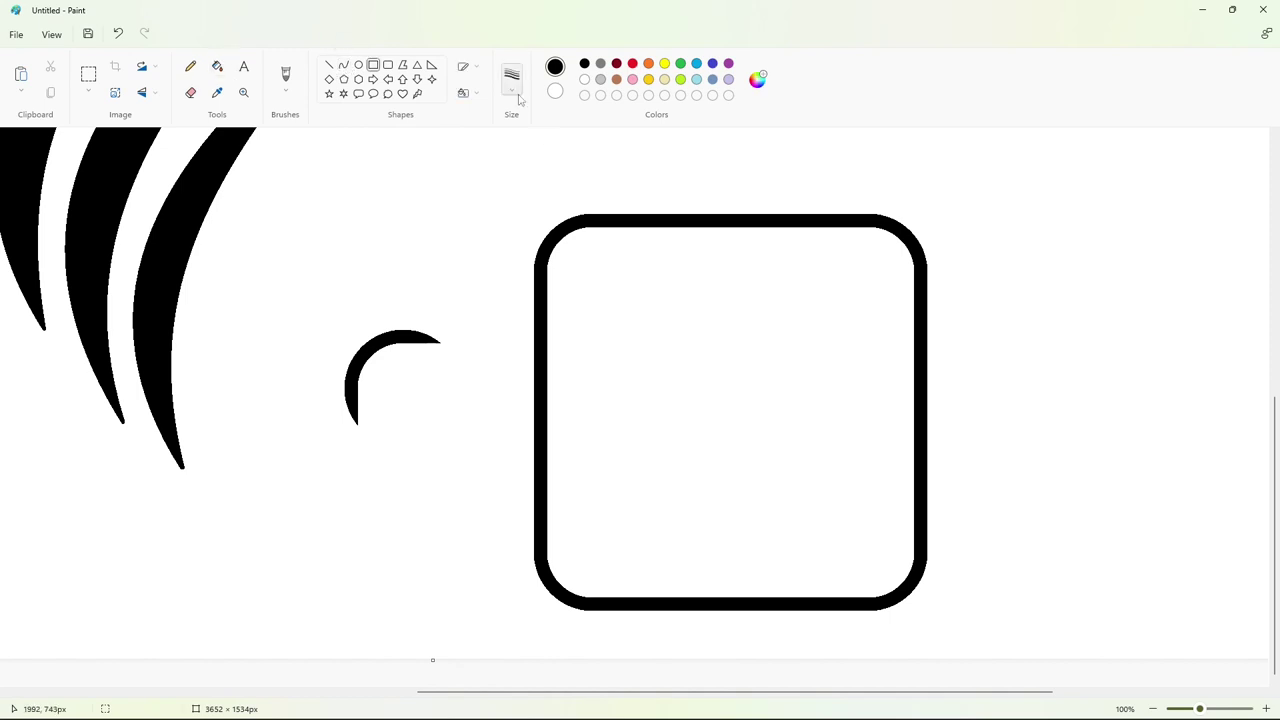
pyautogui.moveTo(598, 259)
pyautogui.mouseDown()
pyautogui.moveTo(791, 329)
pyautogui.moveTo(866, 330)
pyautogui.mouseUp()
pyautogui.moveTo(733, 330)
pyautogui.mouseDown()
pyautogui.moveTo(731, 309)
pyautogui.moveTo(735, 320)
pyautogui.mouseUp()
pyautogui.moveTo(737, 259); pyautogui.dragTo(737, 246)
pyautogui.moveTo(866, 283); pyautogui.dragTo(862, 283)
pyautogui.moveTo(598, 283); pyautogui.dragTo(758, 397)
pyautogui.click(216, 66)
pyautogui.click(696, 284)
pyautogui.click(728, 64)
pyautogui.click(729, 264)
# Draw a black circle outline and place it in the empty area to the right of the frame
pyautogui.click(359, 65)
pyautogui.click(584, 64)
pyautogui.moveTo(683, 345); pyautogui.dragTo(660, 322)
pyautogui.moveTo(738, 375); pyautogui.dragTo(744, 380)
pyautogui.moveTo(683, 328); pyautogui.dragTo(1147, 377)
pyautogui.click(1043, 344)
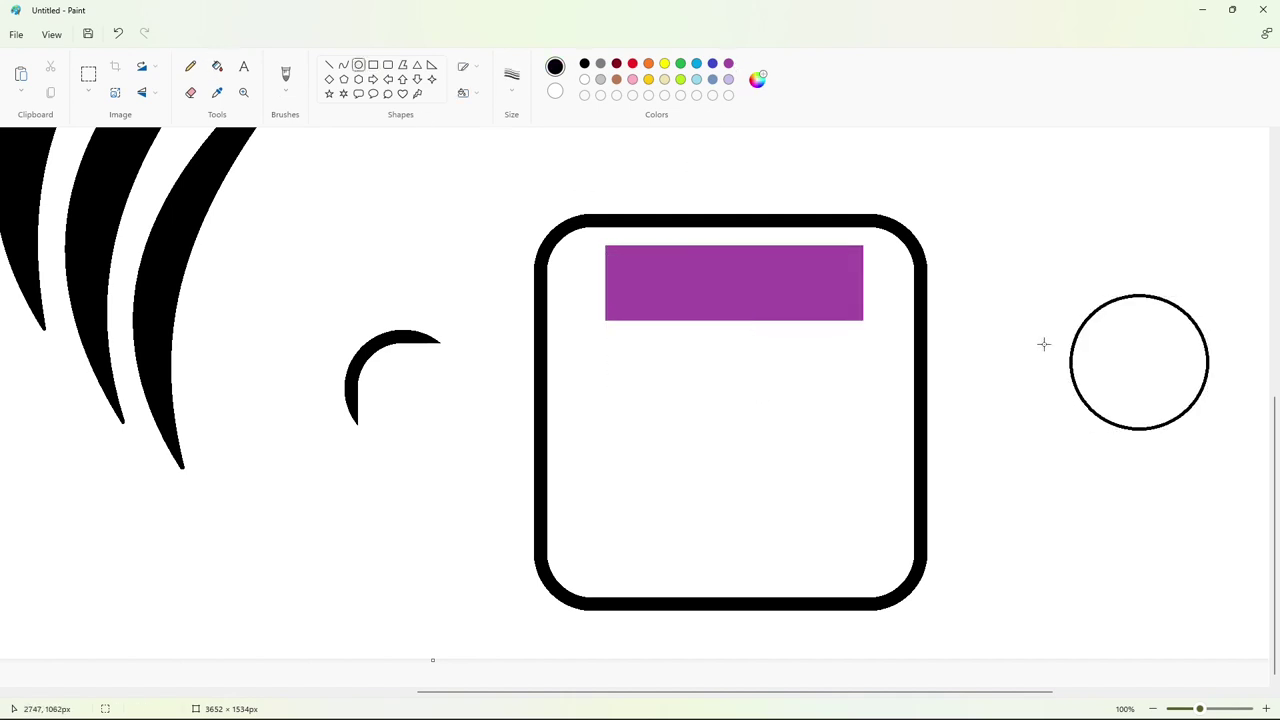
# Copy the circle and align the pasted copy with the upper-left corner of the purple rectangle
pyautogui.click(89, 74)
pyautogui.moveTo(1022, 248); pyautogui.dragTo(1248, 514)
pyautogui.hotkey('ctrl', 'c')
pyautogui.hotkey('ctrl', 'v')
pyautogui.moveTo(243, 250); pyautogui.dragTo(776, 297)
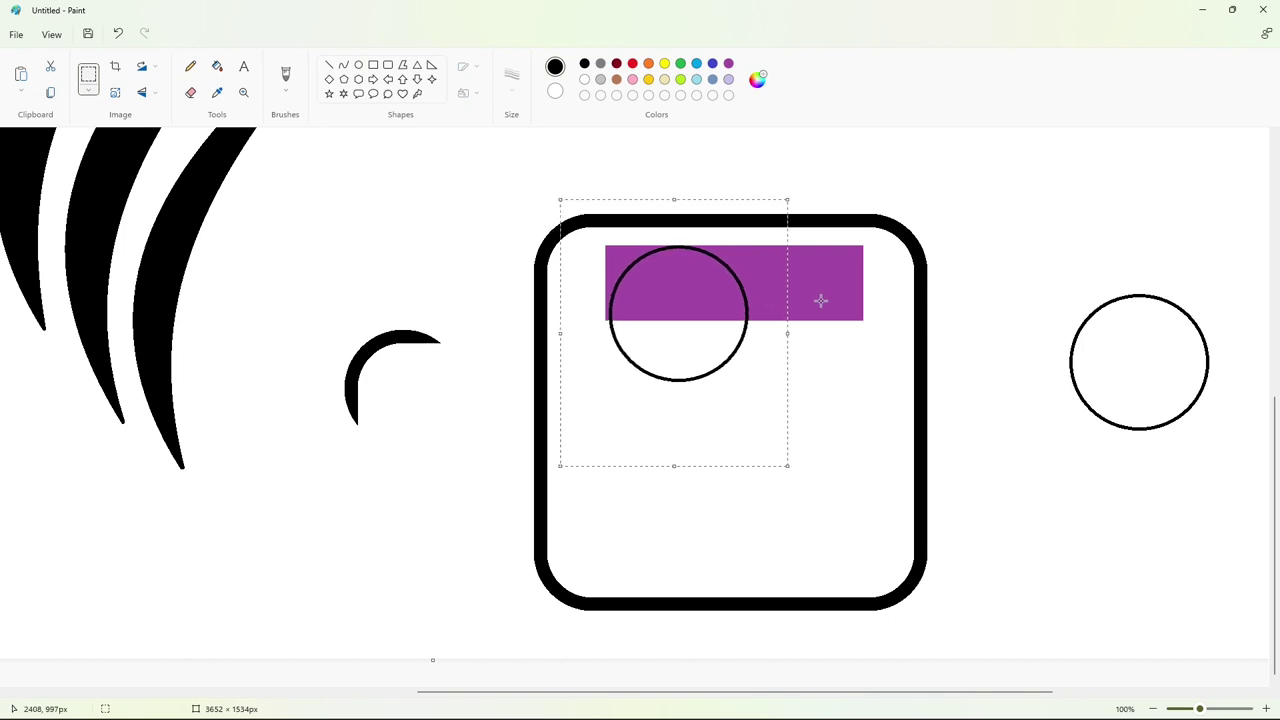
# Fill the rectangle's corner outside the circle white and the rest of the rectangle black
pyautogui.click(216, 66)
pyautogui.click(584, 80)
pyautogui.click(619, 259)
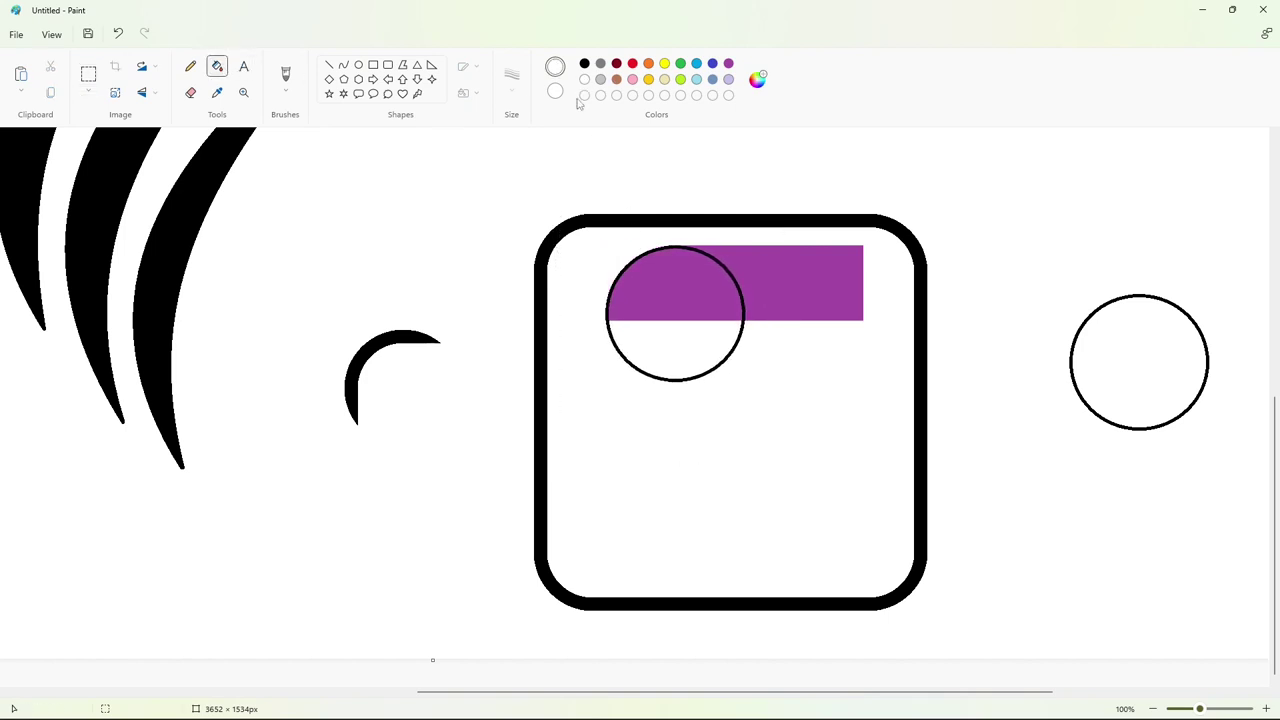
pyautogui.click(584, 63)
pyautogui.click(681, 287)
pyautogui.click(778, 287)
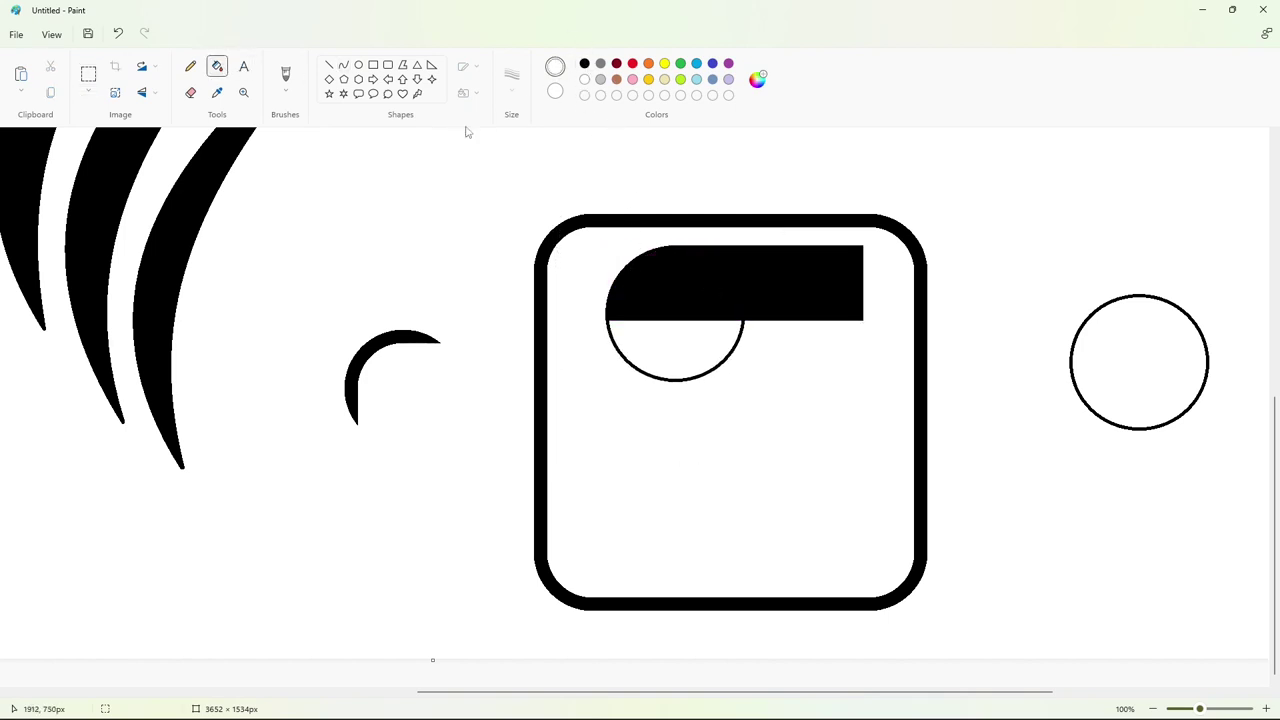
# Separate the leftover circle outline from the black bar with a white line and fill the outline white
pyautogui.click(329, 65)
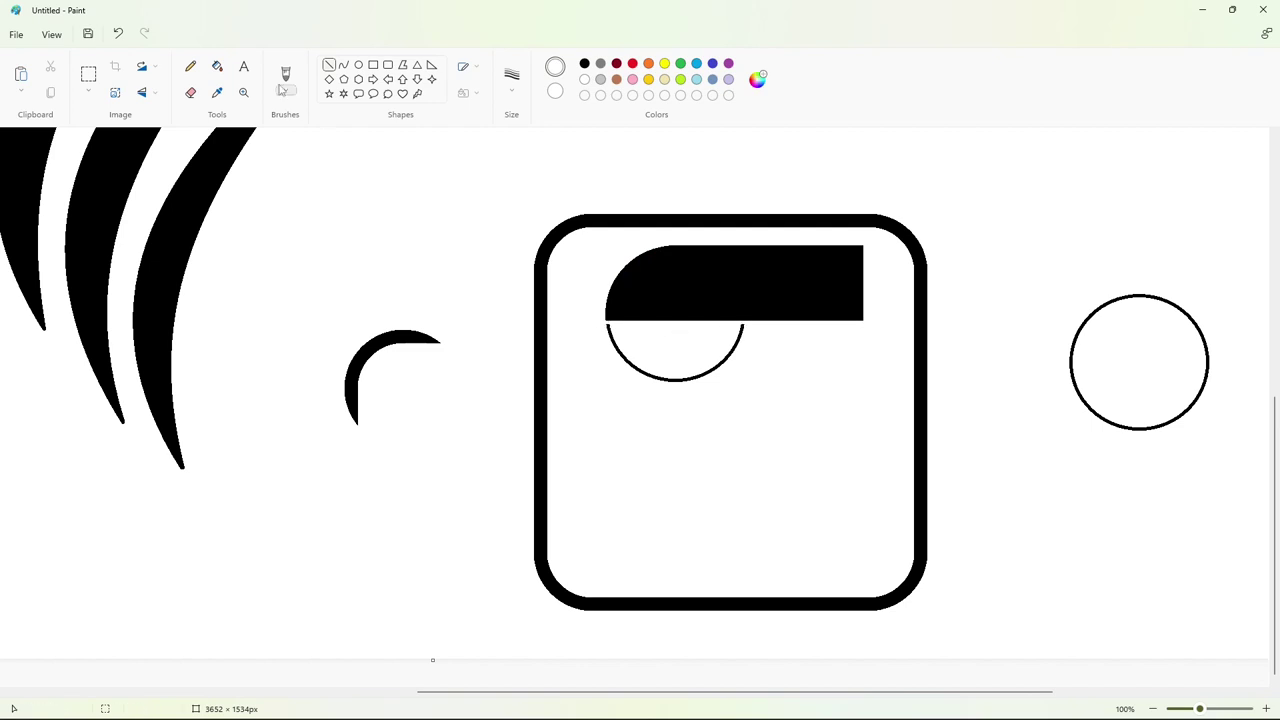
pyautogui.click(217, 66)
pyautogui.rightClick(742, 338)
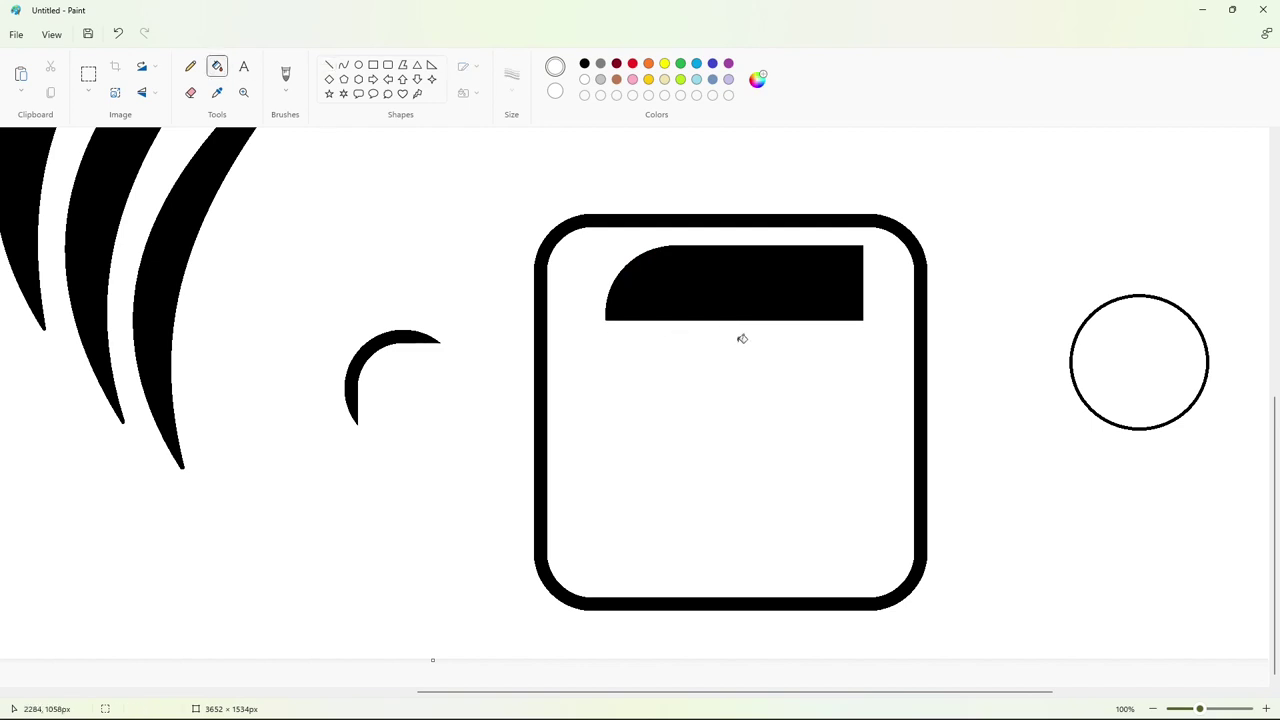
# Copy the rounded left end of the black bar and recolor the whole bar purple
pyautogui.click(90, 75)
pyautogui.moveTo(575, 235); pyautogui.dragTo(721, 367)
pyautogui.hotkey('ctrl', 'c')
pyautogui.hotkey('ctrl', 'v')
pyautogui.hotkey('ctrl', 'z')
pyautogui.click(217, 66)
pyautogui.click(728, 63)
pyautogui.click(680, 284)
# Paste the black rounded end, flip it horizontally and align it on the right end of the purple bar
pyautogui.hotkey('ctrl', 'v')
pyautogui.click(147, 92)
pyautogui.click(170, 146)
pyautogui.moveTo(123, 197); pyautogui.dragTo(839, 280)
pyautogui.press('Right')
pyautogui.press('Right')
pyautogui.press('Right')
pyautogui.press('Right')
pyautogui.press('Right')
pyautogui.press('Right')
pyautogui.press('Right')
pyautogui.press('Right')
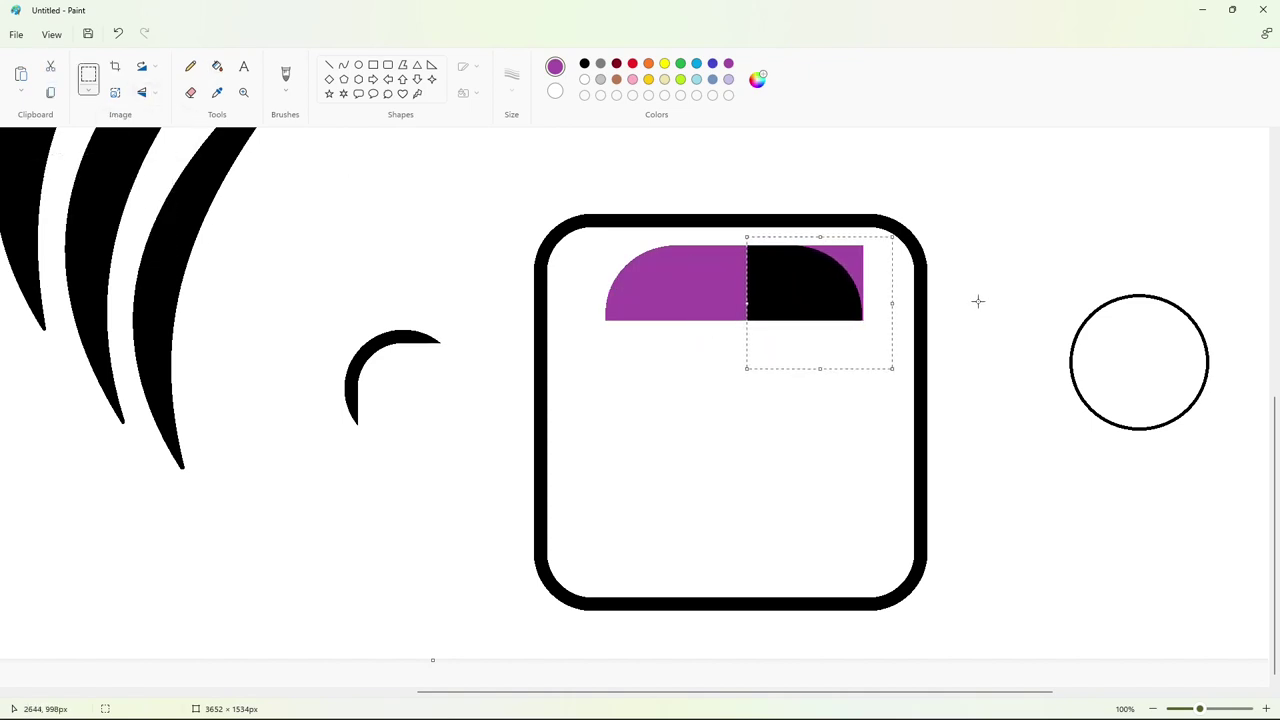
# Fill the sharp purple corner outside the bar's rounded right end with white
pyautogui.click(217, 66)
pyautogui.click(585, 79)
pyautogui.click(852, 258)
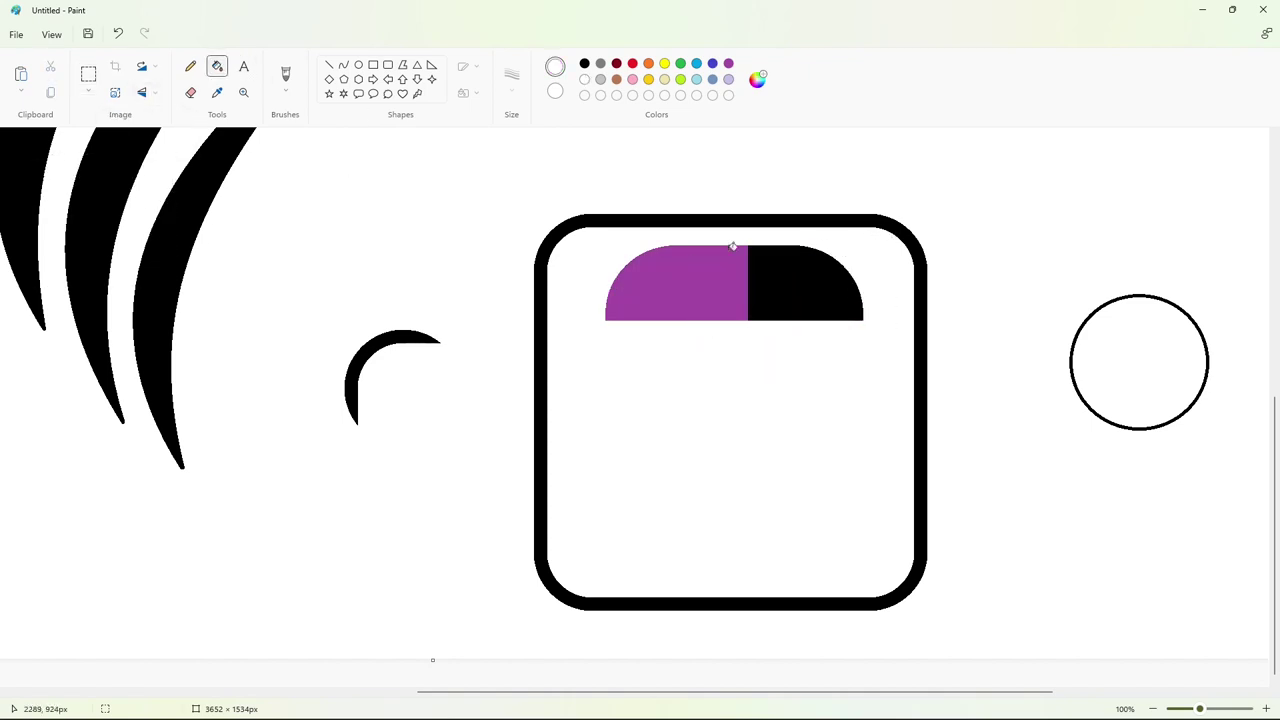
# Try to place another copy of the rounded end, turned upside down, in the lower right part of the frame
pyautogui.click(88, 73)
pyautogui.hotkey('ctrl', 'v')
pyautogui.click(141, 92)
pyautogui.click(150, 117)
pyautogui.moveTo(126, 223); pyautogui.dragTo(829, 354)
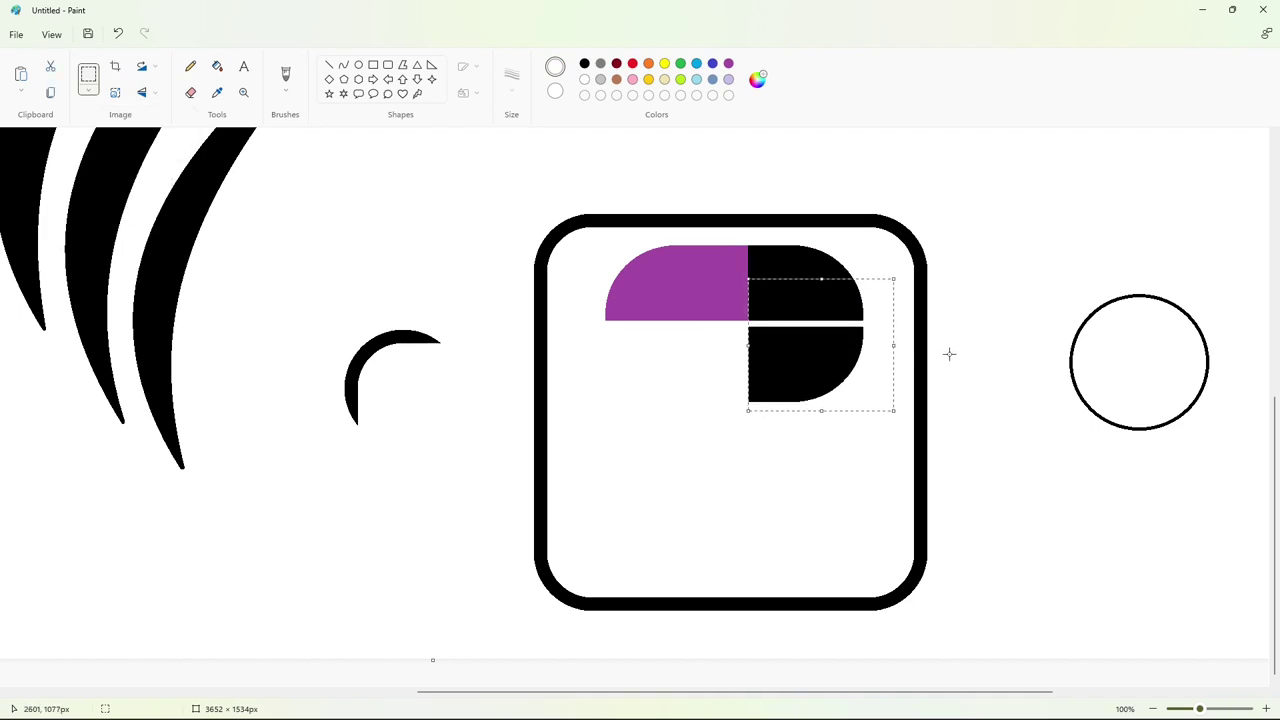
pyautogui.press('Down')
pyautogui.press('Down')
pyautogui.press('Down')
pyautogui.press('Down')
pyautogui.press('Down')
pyautogui.press('Down')
pyautogui.press('Down')
pyautogui.press('Down')
pyautogui.press('Down')
pyautogui.press('Down')
pyautogui.press('Down')
pyautogui.press('Down')
pyautogui.press('Down')
pyautogui.press('Down')
pyautogui.press('Down')
pyautogui.press('Down')
pyautogui.press('Down')
pyautogui.press('Down')
pyautogui.press('Down')
pyautogui.press('Down')
pyautogui.press('Up')
pyautogui.press('Up')
pyautogui.press('Up')
pyautogui.press('Up')
pyautogui.press('Up')
pyautogui.press('Down')
pyautogui.press('Down')
pyautogui.press('Down')
pyautogui.press('Down')
pyautogui.press('Down')
pyautogui.press('Left')
pyautogui.press('Left')
pyautogui.press('Left')
pyautogui.press('Left')
pyautogui.press('Left')
pyautogui.press('Left')
pyautogui.press('Left')
pyautogui.press('Left')
pyautogui.press('Right')
pyautogui.press('Right')
pyautogui.press('Right')
pyautogui.press('Right')
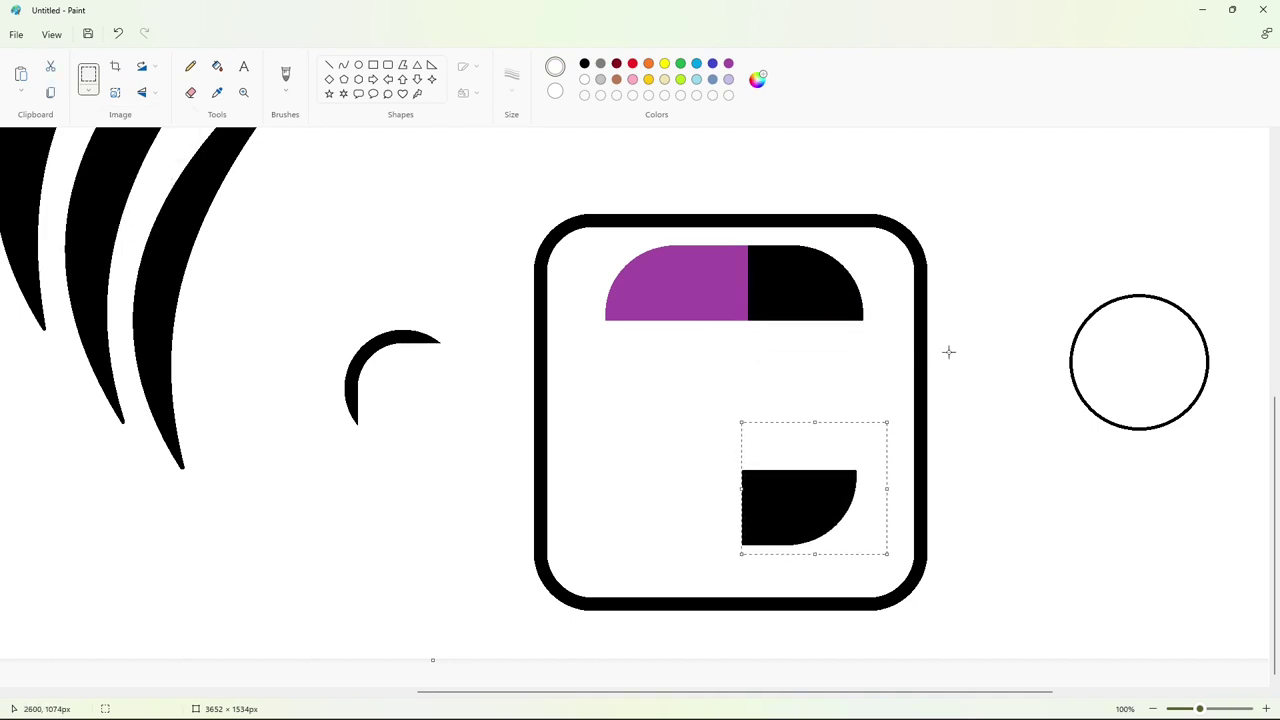
pyautogui.hotkey('ctrl', 'z')
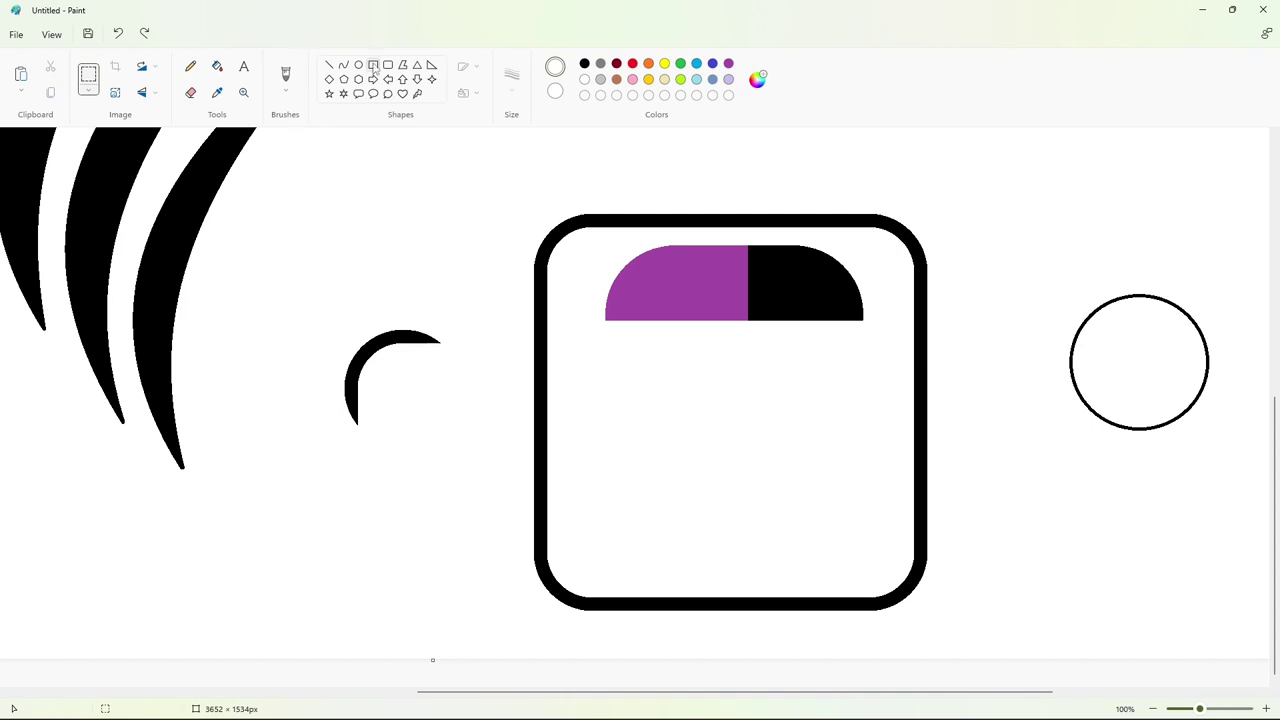
pyautogui.click(585, 79)
pyautogui.click(217, 66)
pyautogui.click(672, 285)
pyautogui.hotkey('ctrl', 'z')
pyautogui.click(660, 280)
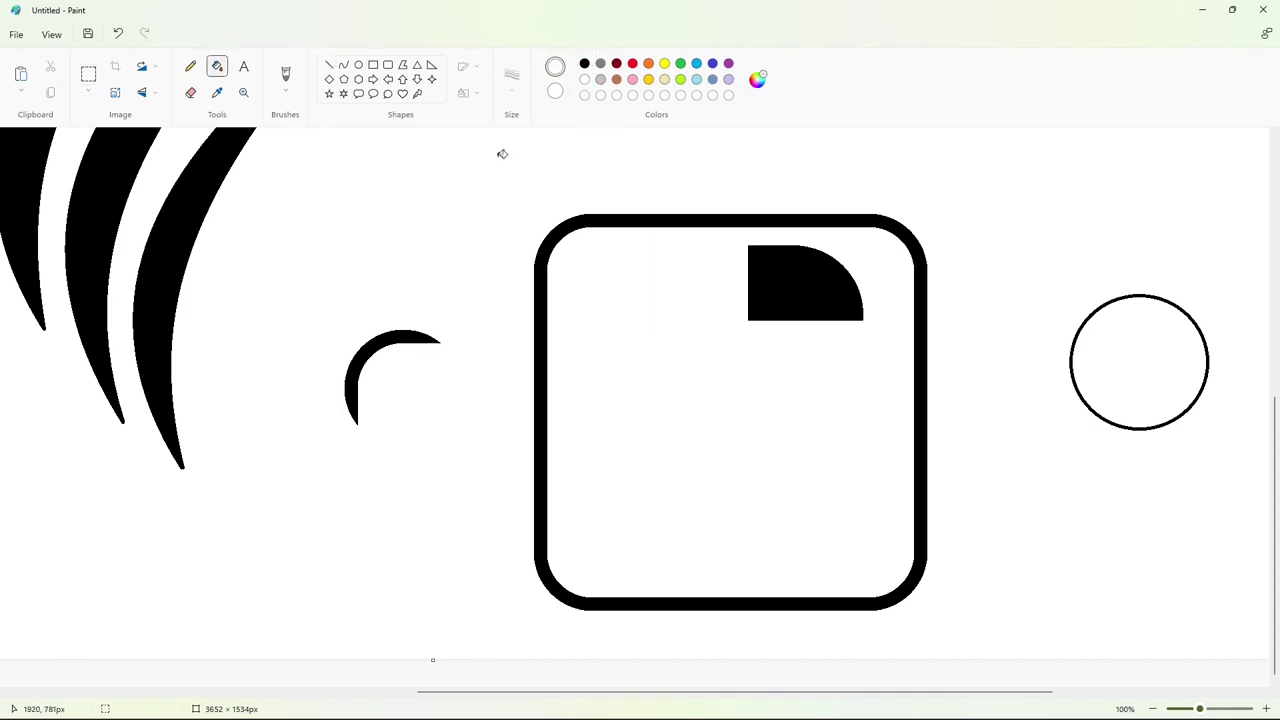
pyautogui.hotkey('ctrl', 'z')
# Fill the bar's purple part with black and draw a vertical line about 122 px long down from its right end
pyautogui.click(585, 64)
pyautogui.click(700, 260)
pyautogui.click(329, 65)
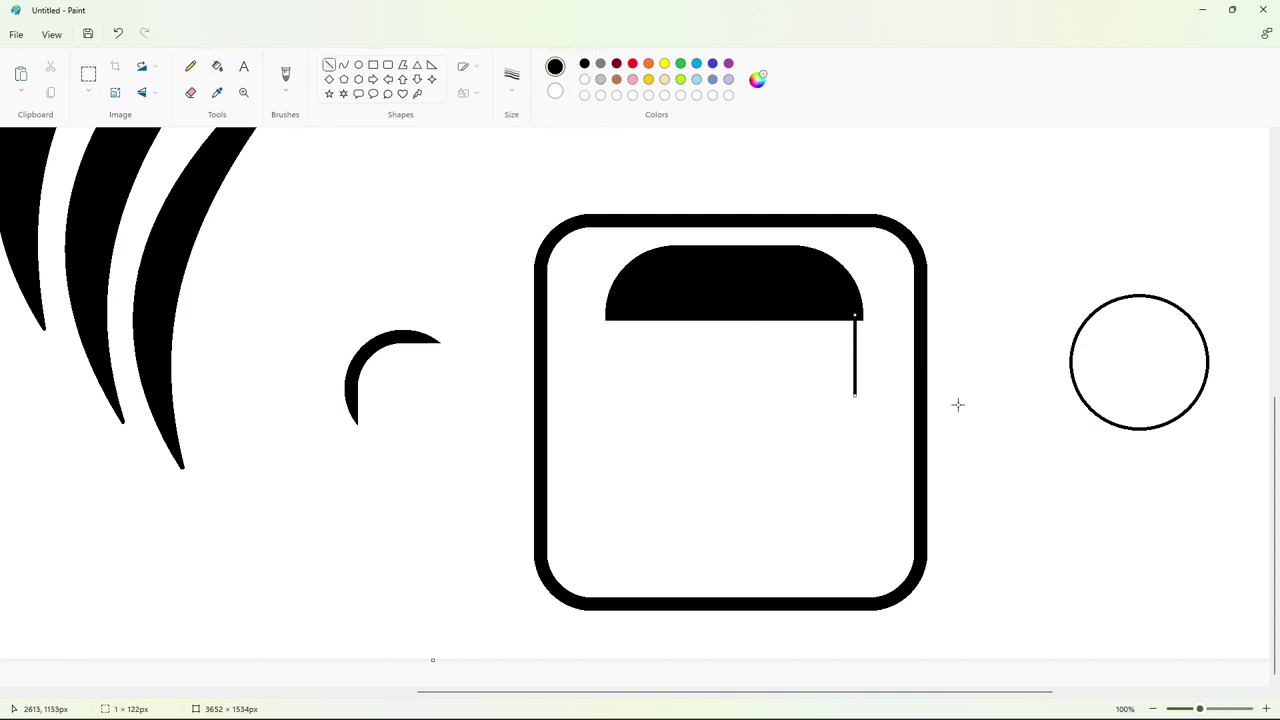
pyautogui.press('Right')
pyautogui.press('Right')
pyautogui.press('Right')
pyautogui.press('Right')
pyautogui.press('Right')
pyautogui.press('Right')
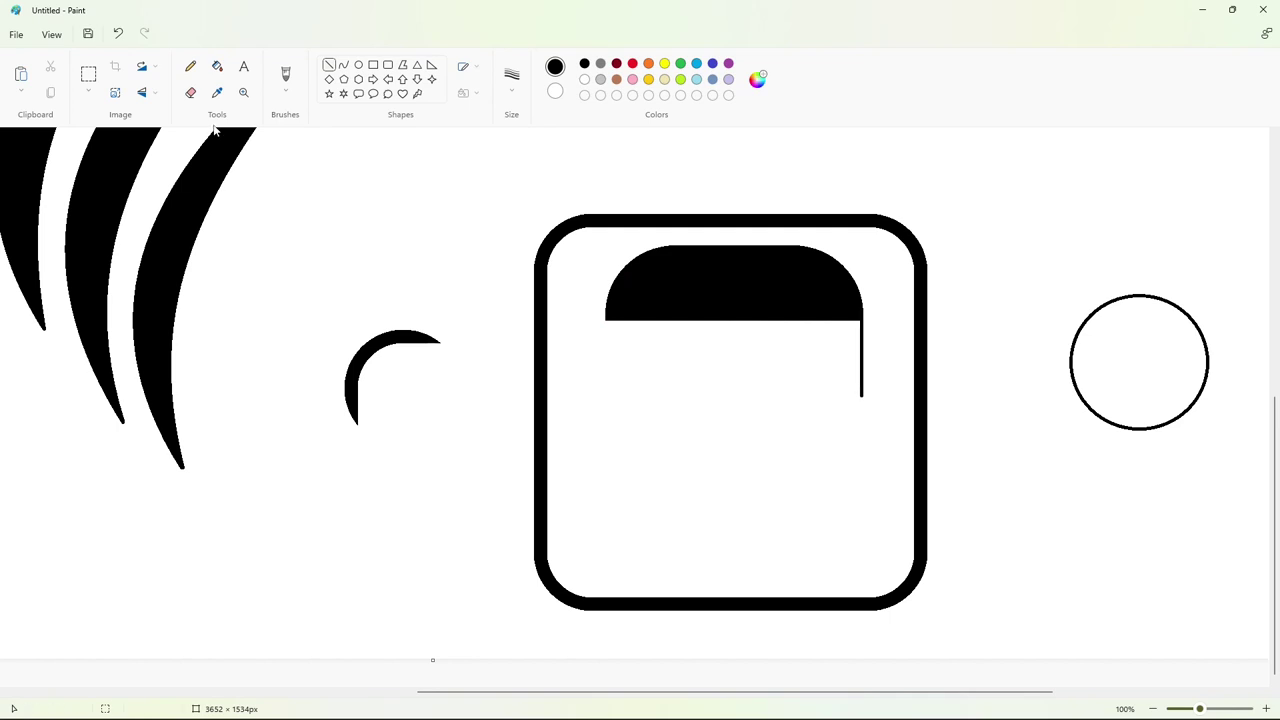
# Paste a rounded end below the bar and connect its top edge to the bar with a horizontal and a vertical line
pyautogui.hotkey('ctrl', 'v')
pyautogui.moveTo(120, 224); pyautogui.dragTo(696, 416)
pyautogui.click(801, 403)
pyautogui.scroll(5, 801, 403)
pyautogui.scroll(-4, 800, 403)
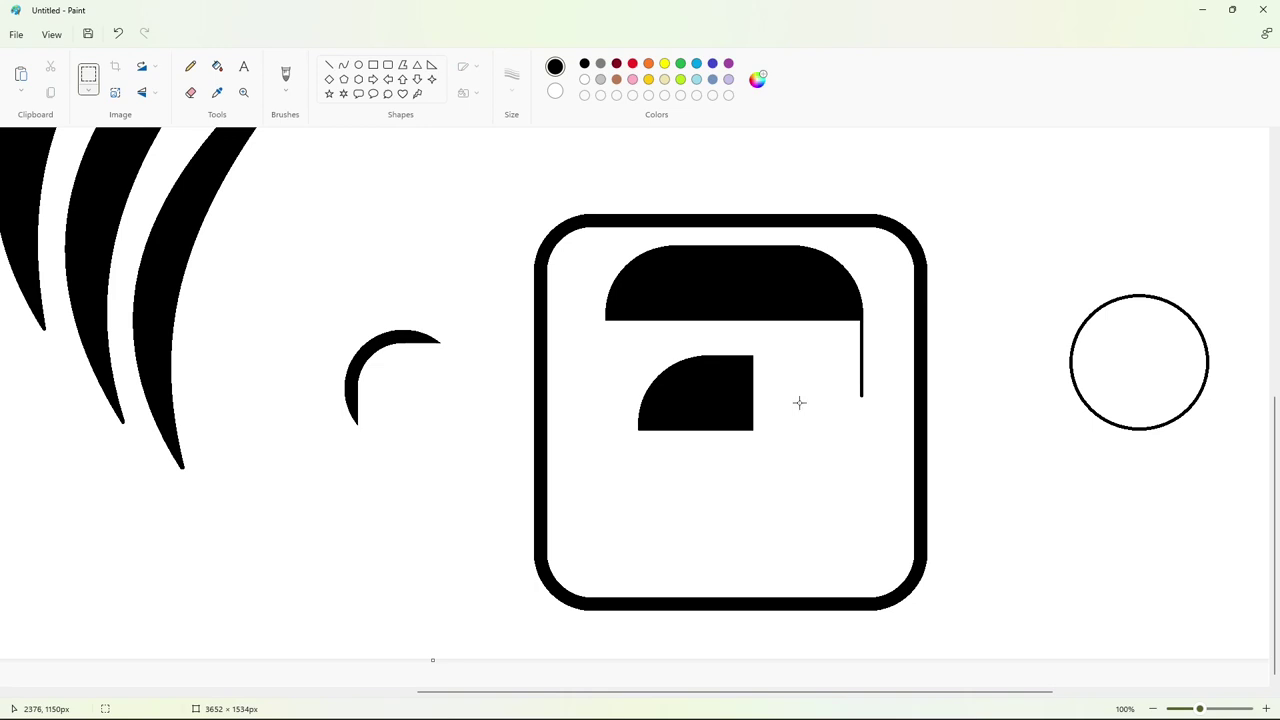
pyautogui.click(330, 67)
pyautogui.moveTo(789, 360)
pyautogui.mouseDown()
pyautogui.moveTo(821, 356)
pyautogui.moveTo(775, 297)
pyautogui.mouseUp()
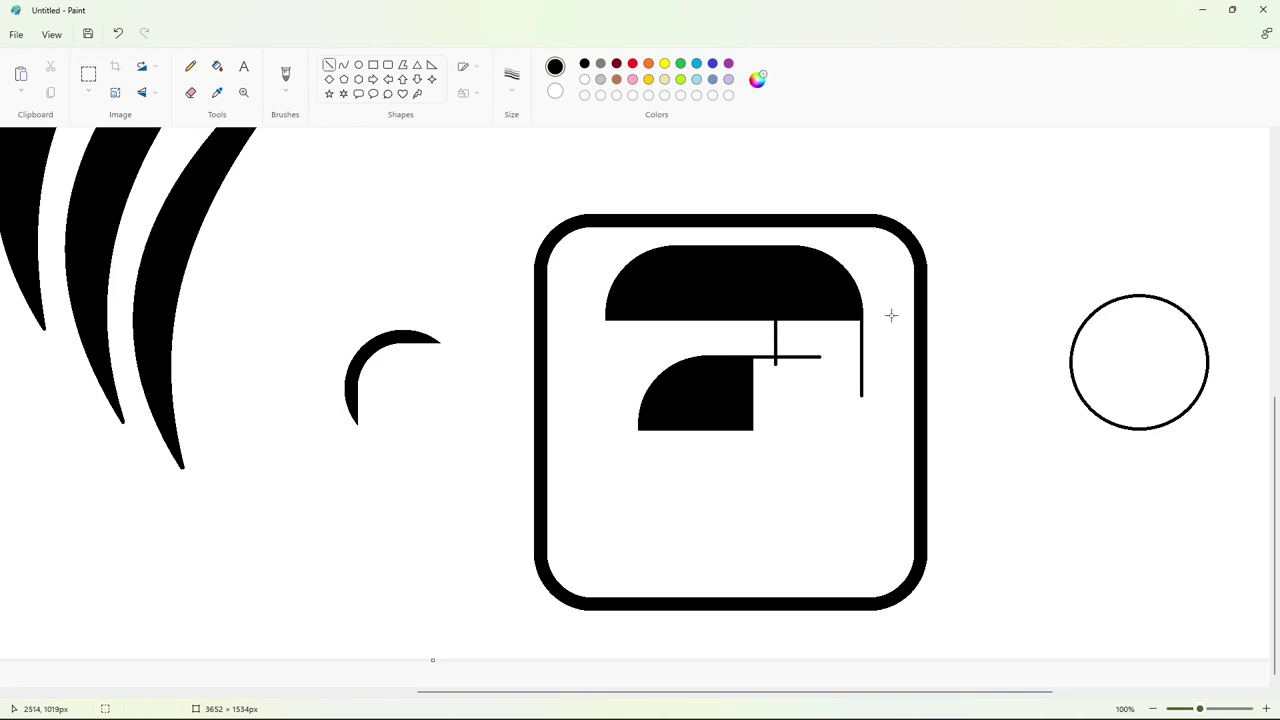
# Paste another rounded end in the lower left part of the frame
pyautogui.hotkey('ctrl', 'v')
pyautogui.moveTo(100, 214); pyautogui.dragTo(654, 515)
pyautogui.click(772, 500)
# Draw horizontal lines extending the lowest piece's top and bottom edges and vertical lines that close the outline of the figure 3
pyautogui.click(329, 80)
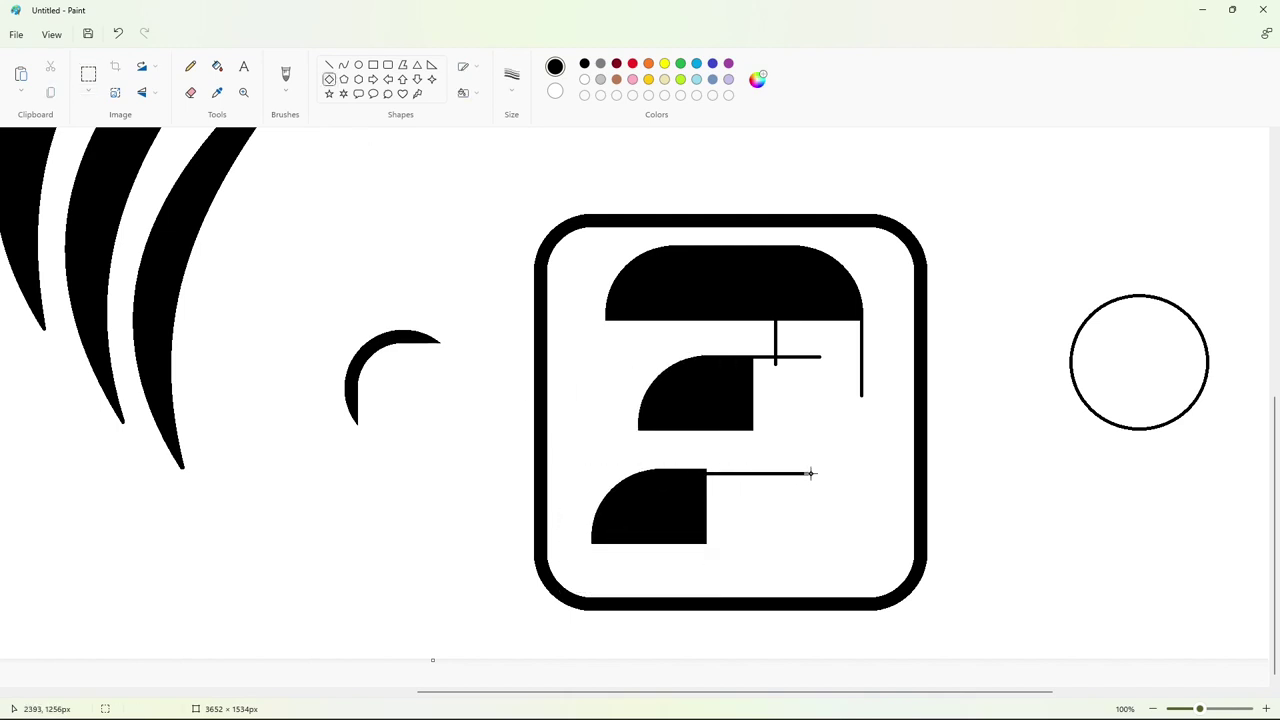
pyautogui.moveTo(735, 471); pyautogui.dragTo(811, 469)
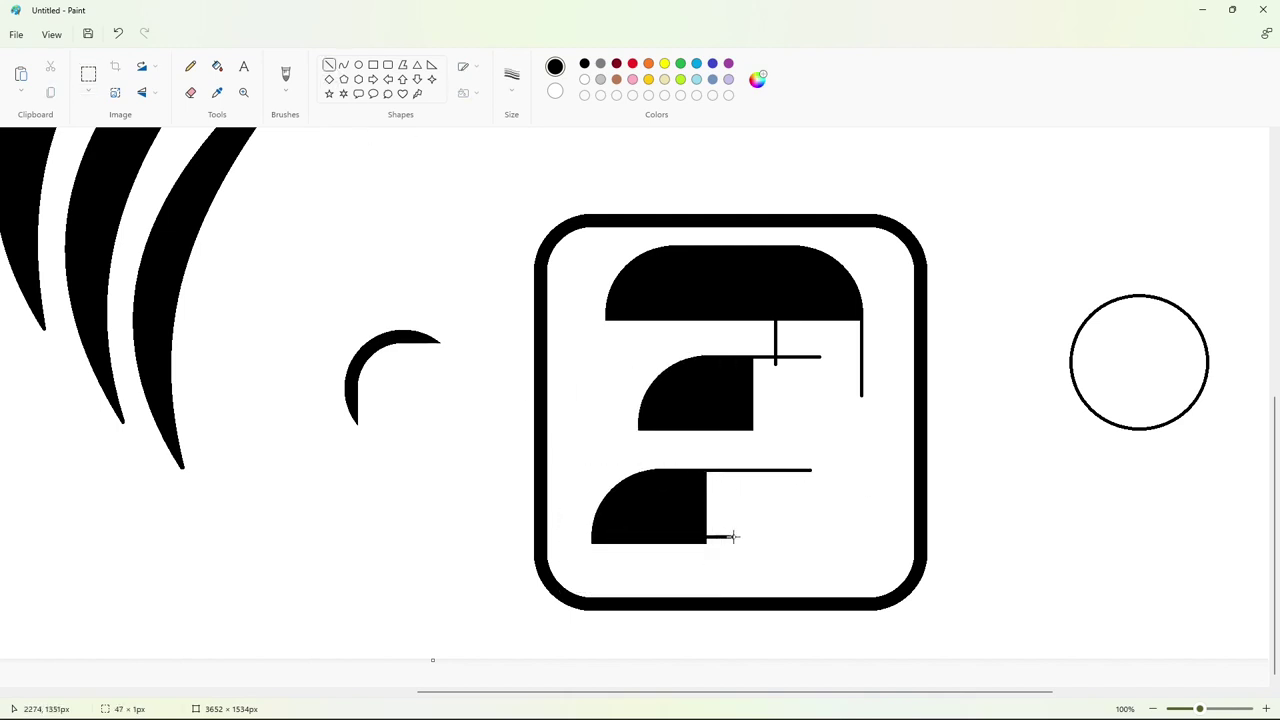
pyautogui.moveTo(733, 537); pyautogui.dragTo(890, 542)
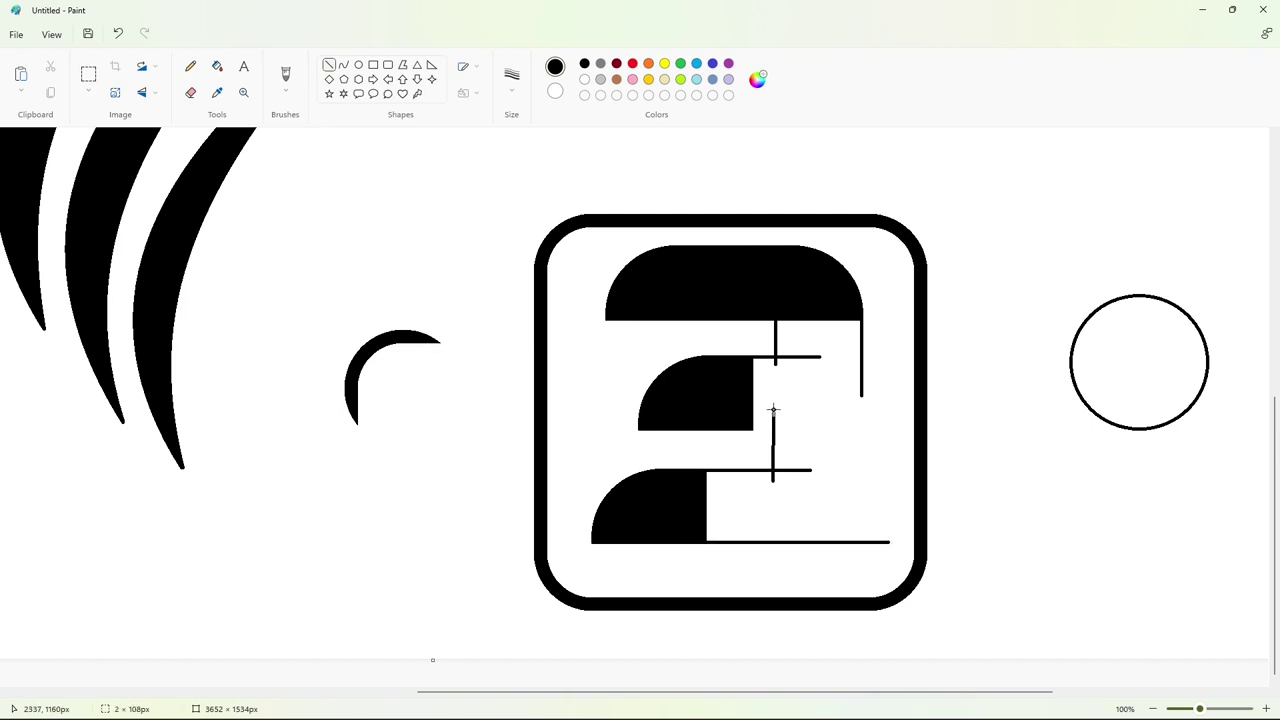
pyautogui.moveTo(773, 409); pyautogui.dragTo(771, 409)
pyautogui.moveTo(860, 438); pyautogui.dragTo(860, 542)
# Fill the outlined area black to join the pieces and recolor the whole figure 3 purple
pyautogui.click(217, 66)
pyautogui.click(771, 318)
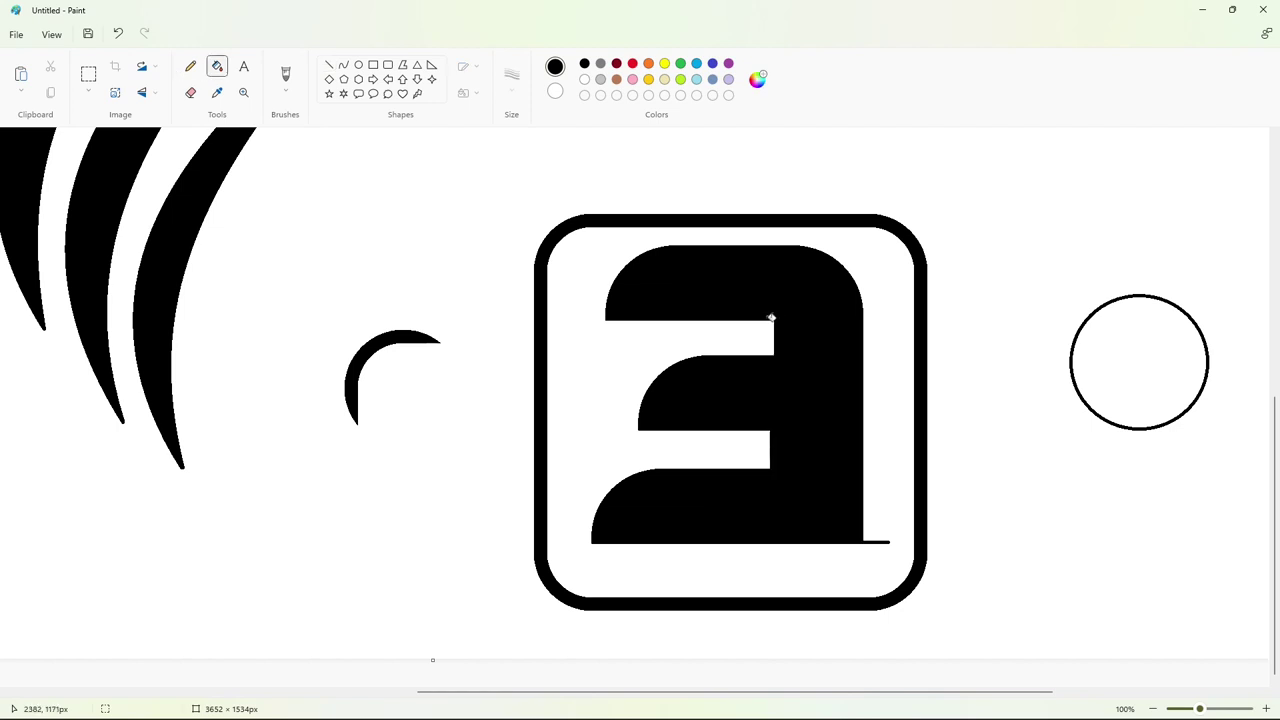
pyautogui.click(782, 282)
# Draw a black circle outline about 134 × 128 px fitted to the 3's stem width and move it outside the frame, below the large circle
pyautogui.click(358, 65)
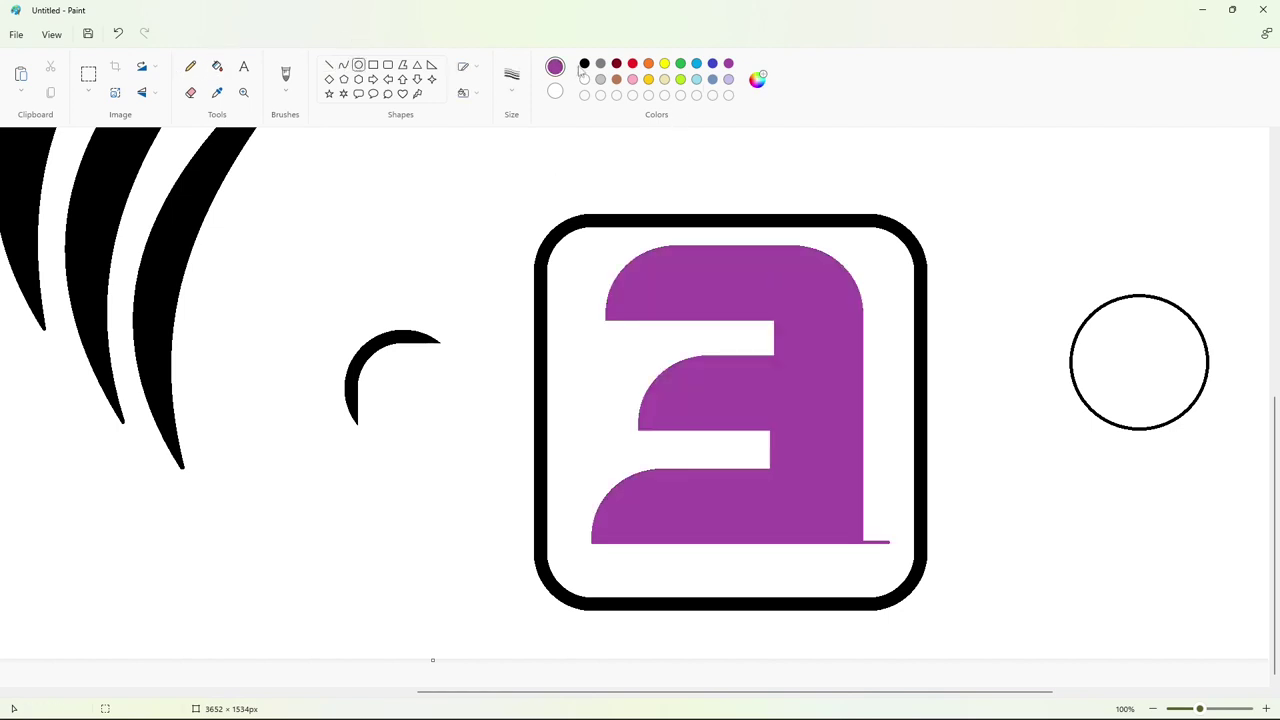
pyautogui.click(584, 63)
pyautogui.moveTo(791, 324)
pyautogui.mouseDown()
pyautogui.moveTo(852, 386)
pyautogui.moveTo(774, 307)
pyautogui.mouseUp()
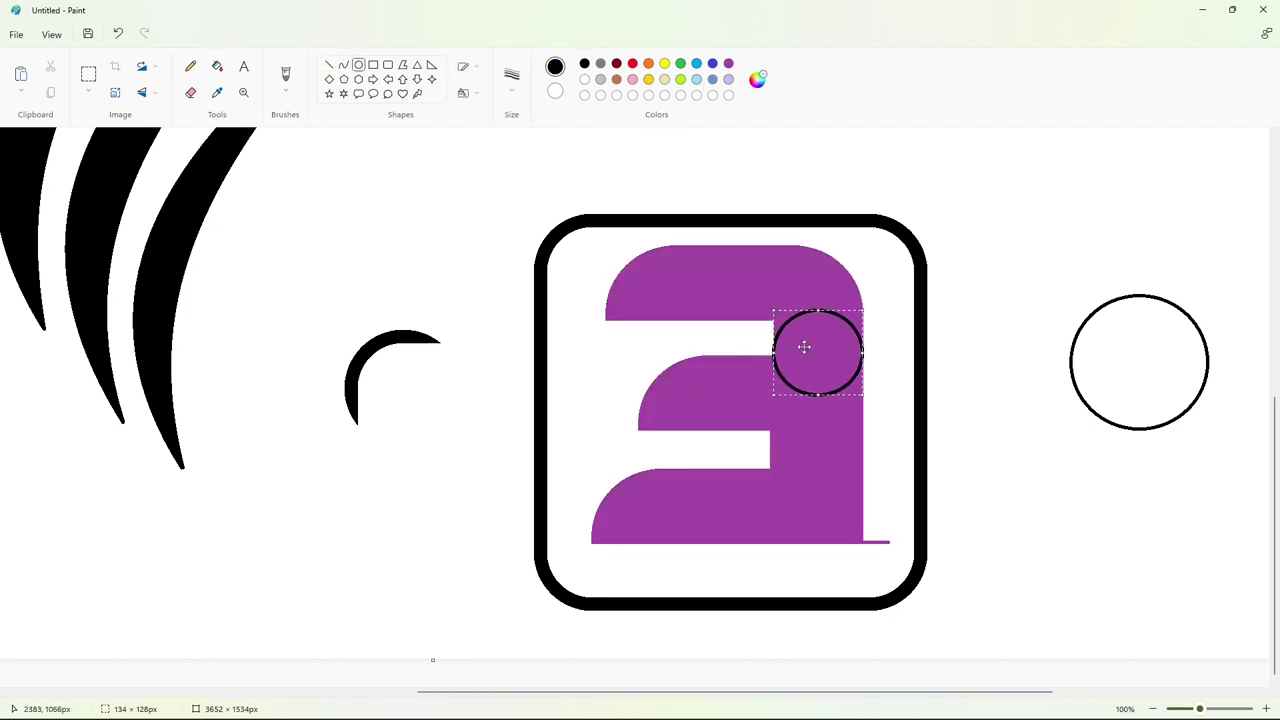
pyautogui.moveTo(823, 380); pyautogui.dragTo(1081, 585)
pyautogui.click(1000, 528)
# Erase two gaps in the small circle and fill its upper-left arc with white, keeping the lower-right arc
pyautogui.click(193, 94)
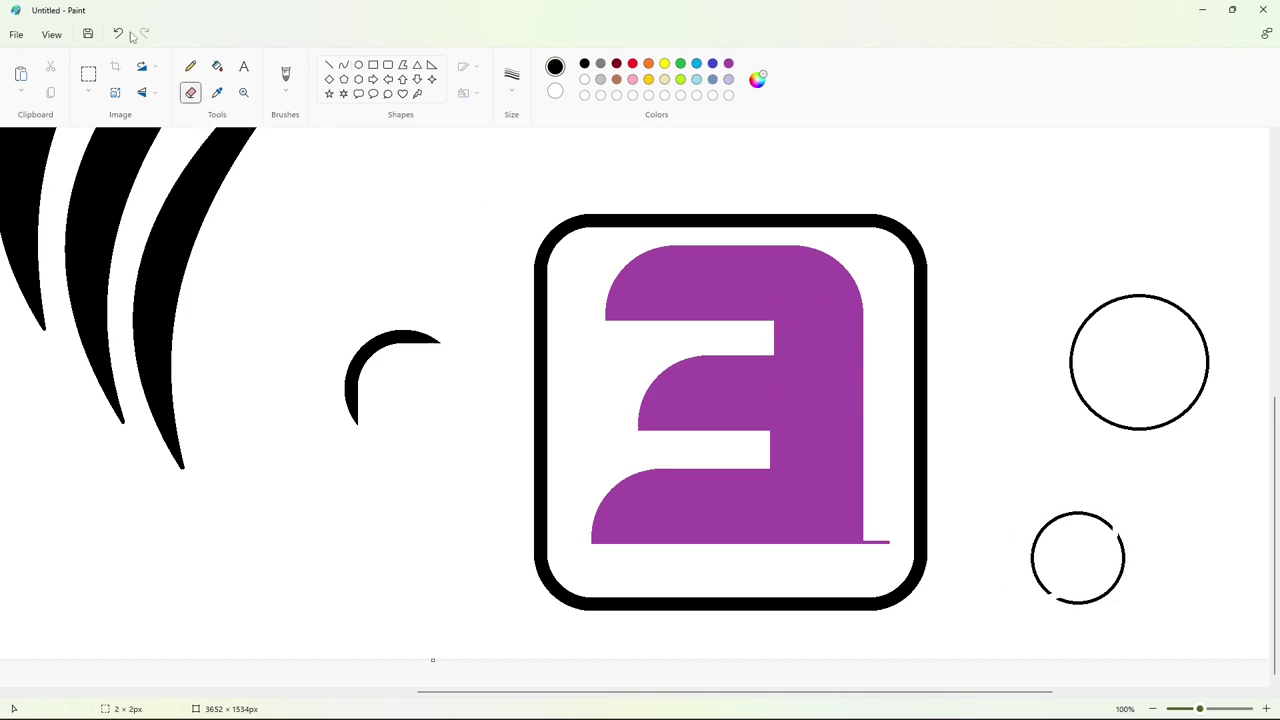
pyautogui.click(217, 67)
pyautogui.click(584, 81)
pyautogui.click(1083, 513)
# Copy the small circle's remaining arc and align the copy with the 3's right edge at mid-height
pyautogui.click(89, 75)
pyautogui.hotkey('ctrl', 'c')
pyautogui.hotkey('ctrl', 'v')
pyautogui.moveTo(126, 236); pyautogui.dragTo(819, 369)
pyautogui.press('Right')
pyautogui.press('Right')
pyautogui.press('Right')
pyautogui.press('Right')
pyautogui.press('Right')
pyautogui.press('Right')
pyautogui.press('Right')
pyautogui.press('Down')
pyautogui.press('Down')
pyautogui.press('Down')
pyautogui.press('Down')
pyautogui.press('Down')
pyautogui.press('Down')
pyautogui.press('Down')
pyautogui.press('Down')
pyautogui.press('Down')
pyautogui.press('Down')
pyautogui.press('Down')
pyautogui.press('Down')
pyautogui.press('Down')
pyautogui.press('Down')
pyautogui.click(1045, 406)
pyautogui.hotkey('ctrl', 'v')
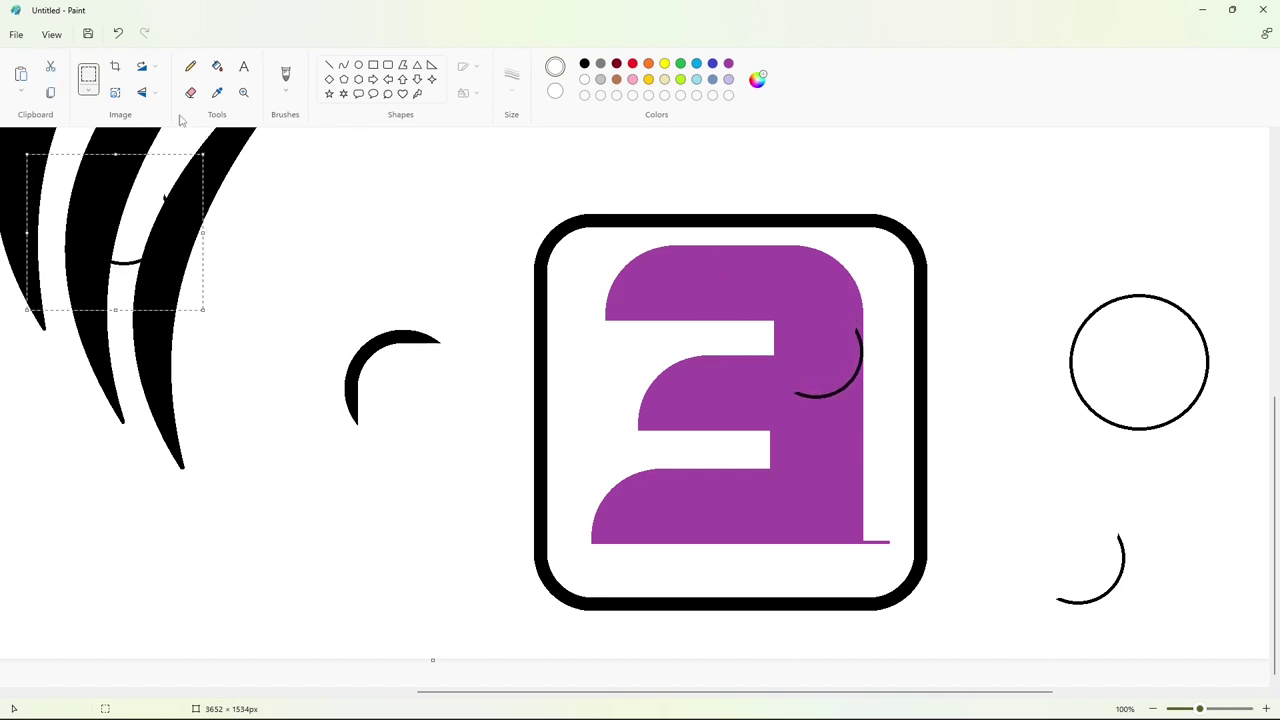
pyautogui.moveTo(131, 219); pyautogui.dragTo(836, 447)
pyautogui.hotkey('ctrl', 'z')
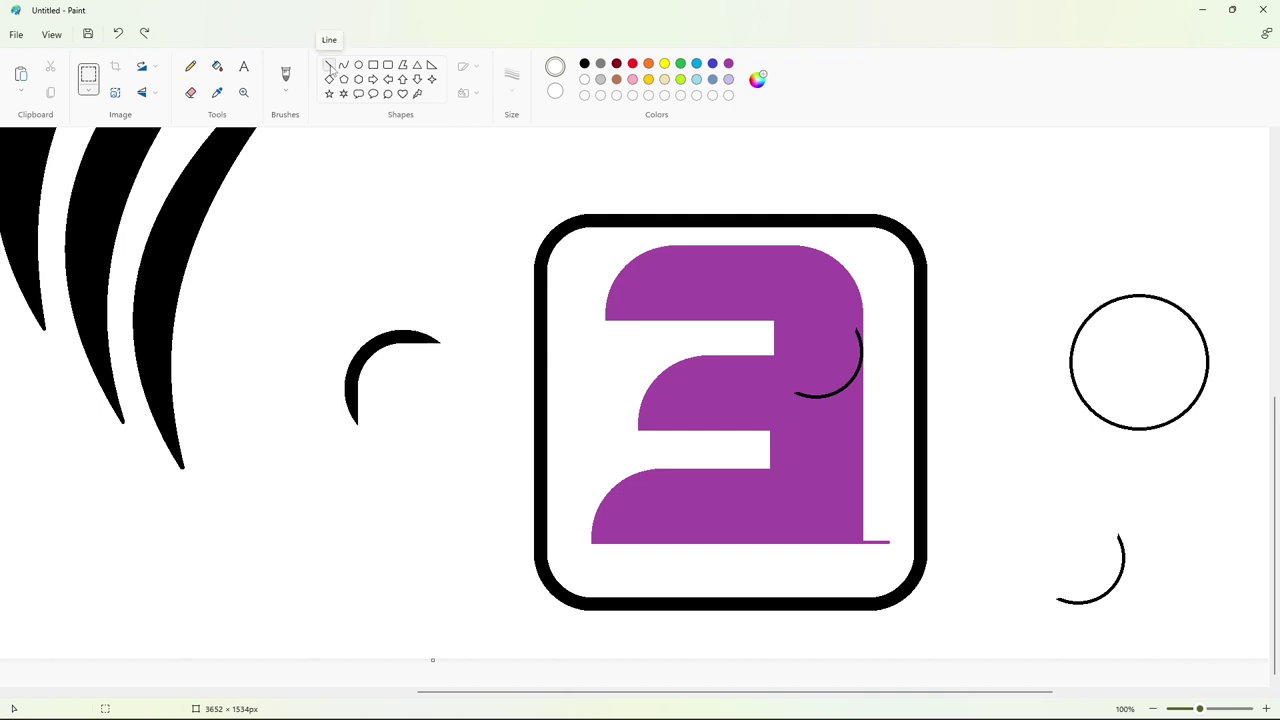
# Paste the arc again, flip it vertically and place it directly beneath the first arc on the 3's stem
pyautogui.hotkey('ctrl', 'v')
pyautogui.click(154, 94)
pyautogui.click(154, 139)
pyautogui.click(154, 94)
pyautogui.click(150, 118)
pyautogui.click(154, 94)
pyautogui.click(154, 139)
pyautogui.moveTo(154, 238); pyautogui.dragTo(845, 436)
pyautogui.hotkey('ctrl', 'v')
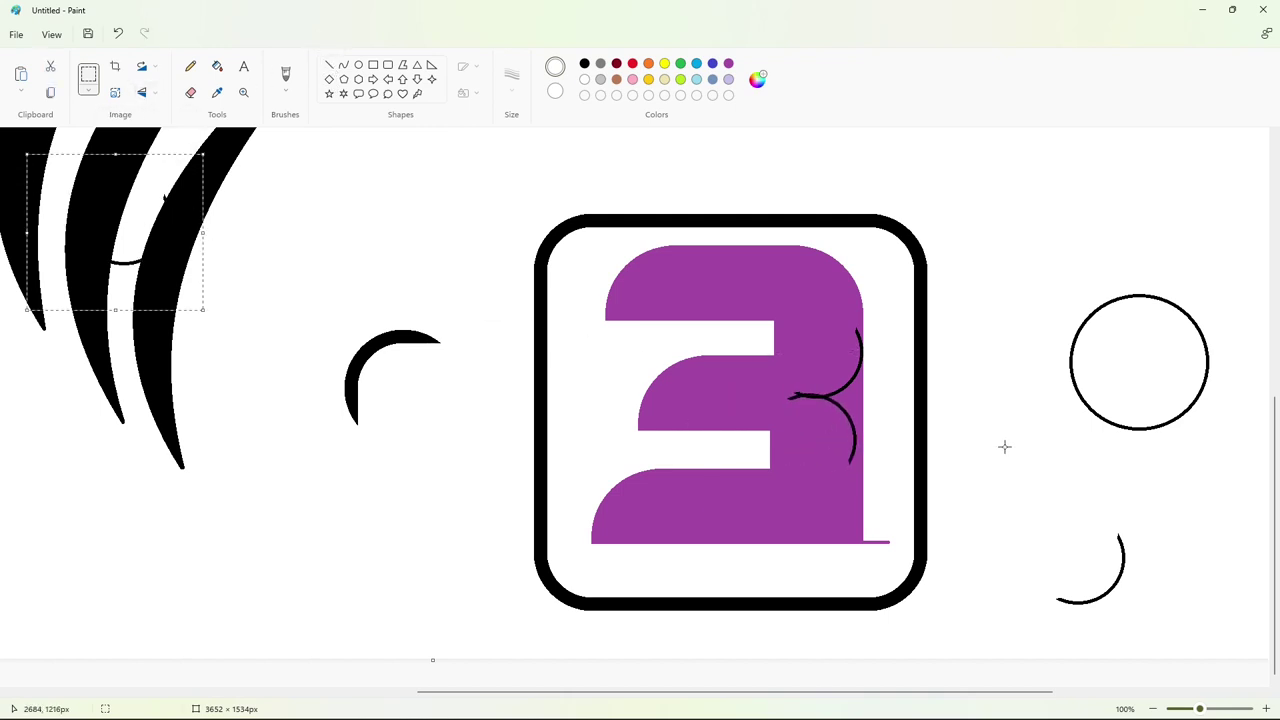
pyautogui.hotkey('ctrl', 'z')
# Draw a white vertical line about 203 px long along the 3's lower right edge and fill the purple outside the arcs with white
pyautogui.click(329, 64)
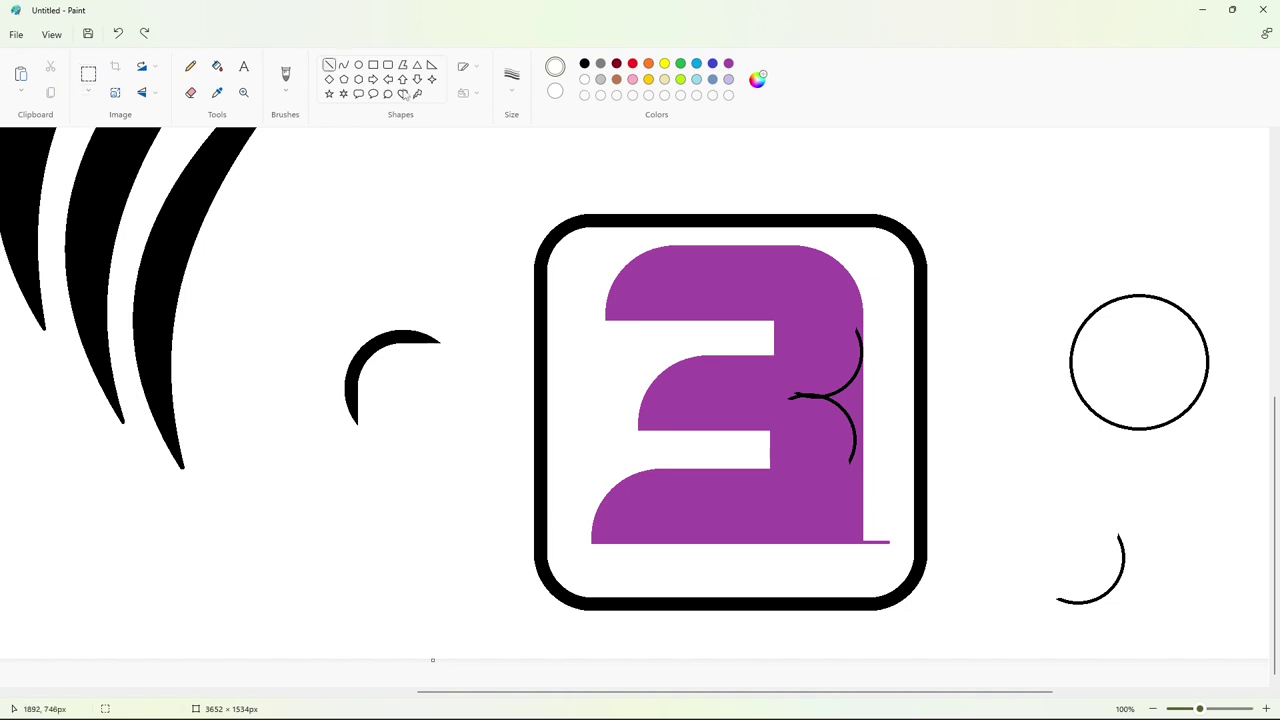
pyautogui.moveTo(860, 558); pyautogui.dragTo(857, 558)
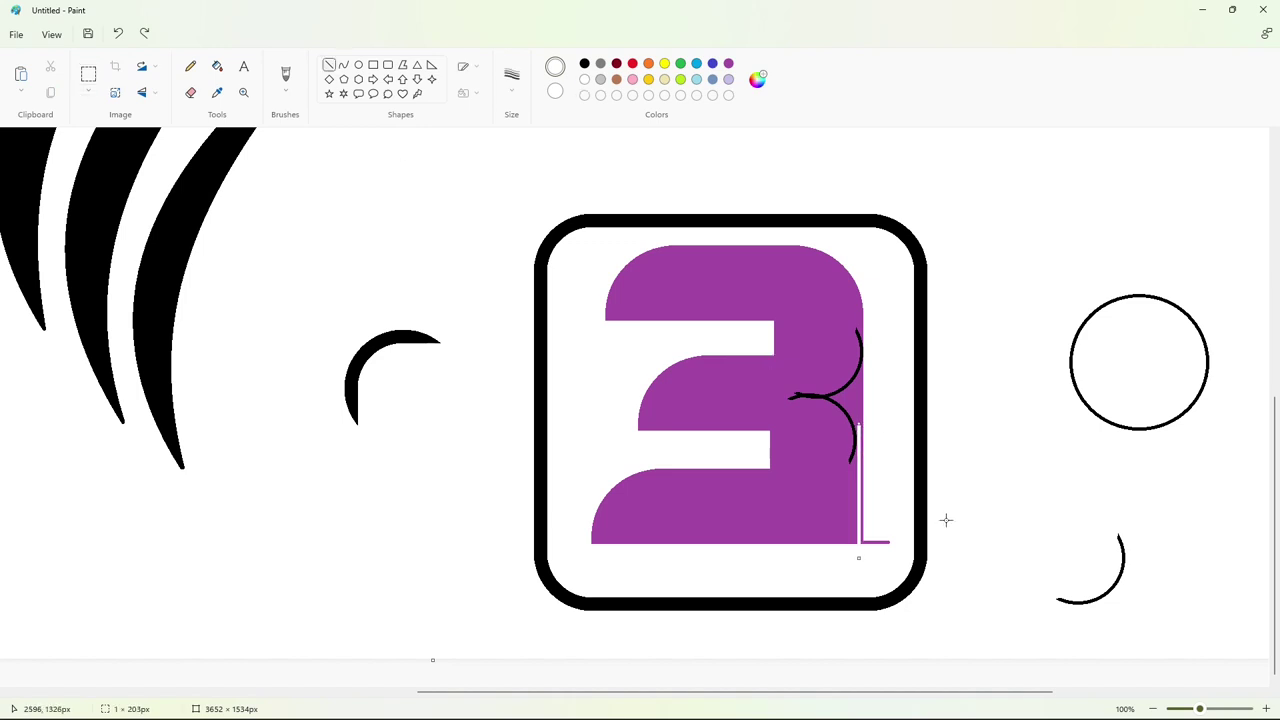
pyautogui.click(946, 519)
pyautogui.click(217, 66)
pyautogui.click(855, 398)
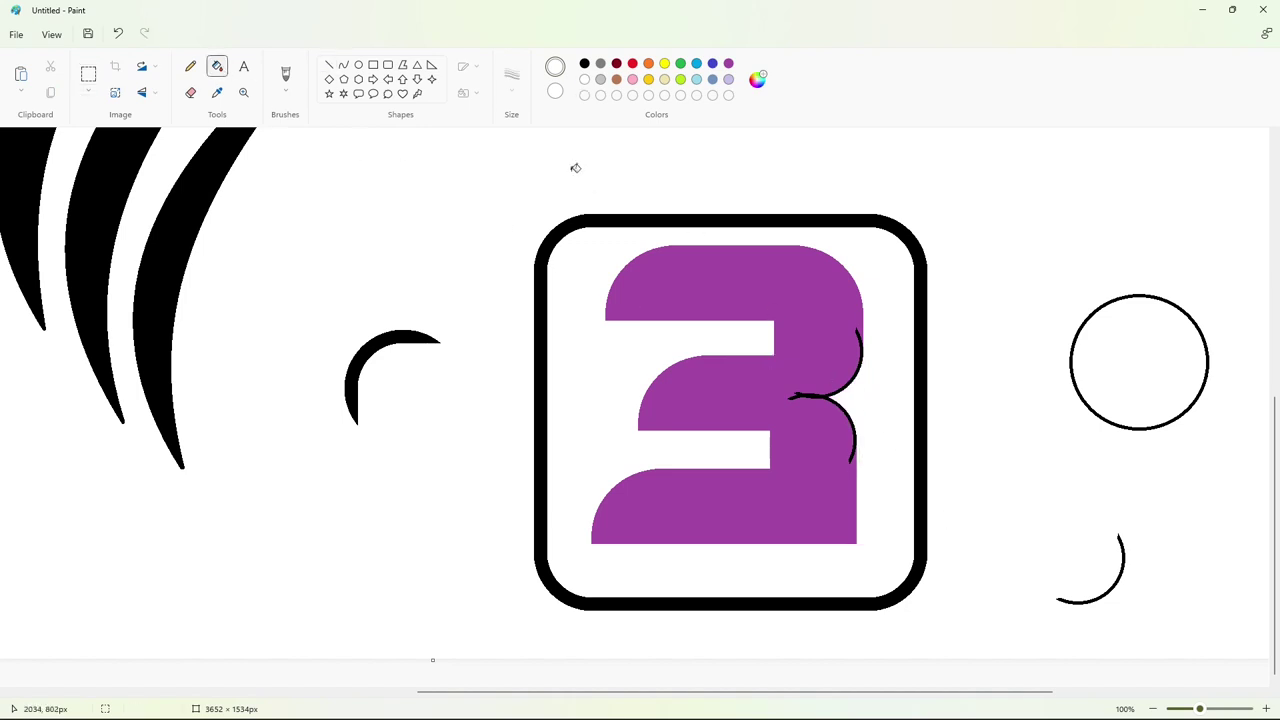
pyautogui.hotkey('ctrl', 'v')
pyautogui.moveTo(177, 247); pyautogui.dragTo(860, 523)
pyautogui.hotkey('ctrl', 'z')
# Erase gaps in the large circle and fill its upper-left arc with white, keeping the lower-right arc
pyautogui.click(191, 93)
pyautogui.click(217, 68)
pyautogui.click(1091, 313)
# Copy the large circle's remaining arc and place the copy on the 3's lower right corner
pyautogui.click(88, 75)
pyautogui.moveTo(1021, 271); pyautogui.dragTo(1236, 486)
pyautogui.hotkey('ctrl', 'c')
pyautogui.hotkey('ctrl', 'v')
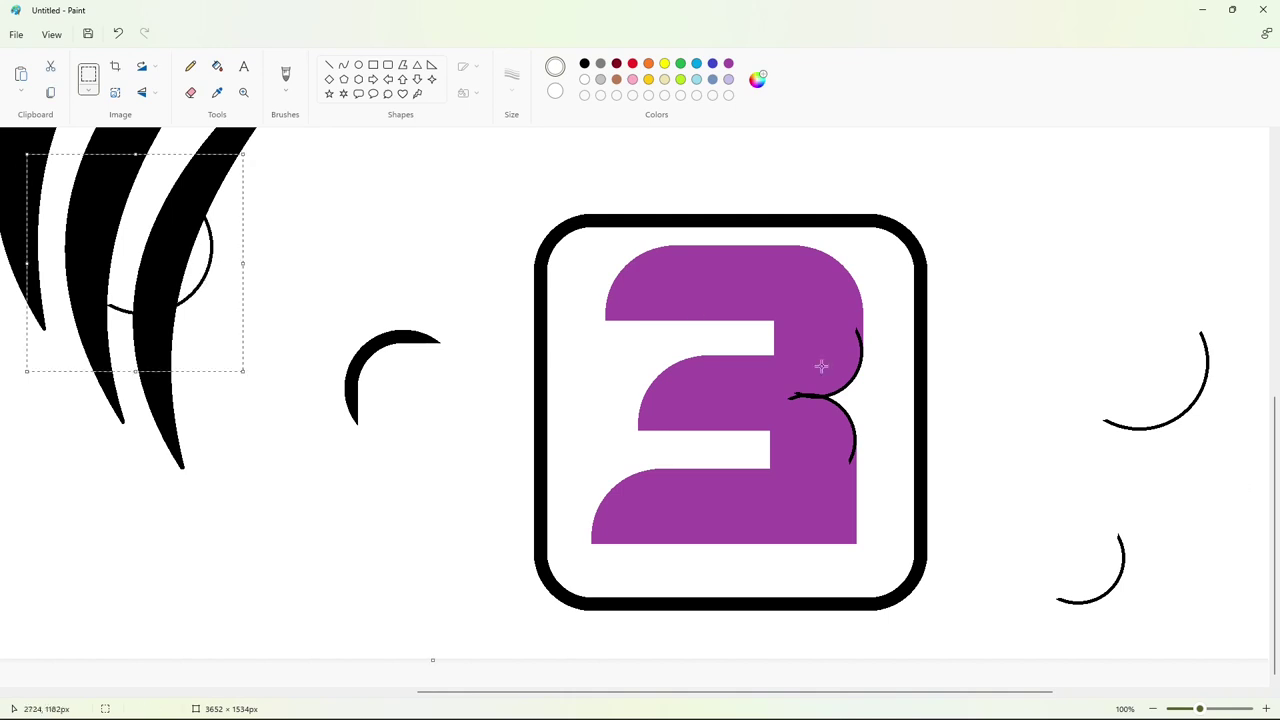
pyautogui.moveTo(182, 248); pyautogui.dragTo(824, 478)
pyautogui.click(990, 494)
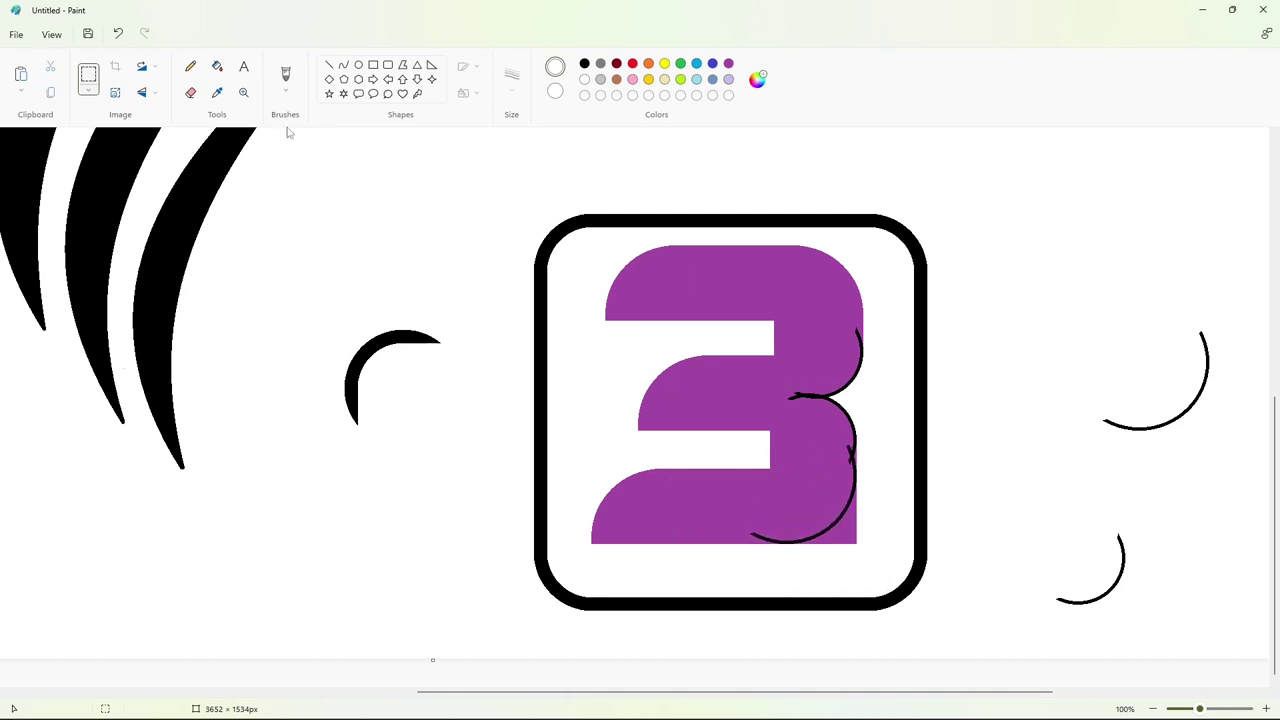
# Fill the purple corner outside the large arc with white and recolor the figure 3 black
pyautogui.click(847, 531)
pyautogui.click(584, 64)
pyautogui.click(690, 285)
pyautogui.click(728, 64)
pyautogui.click(700, 285)
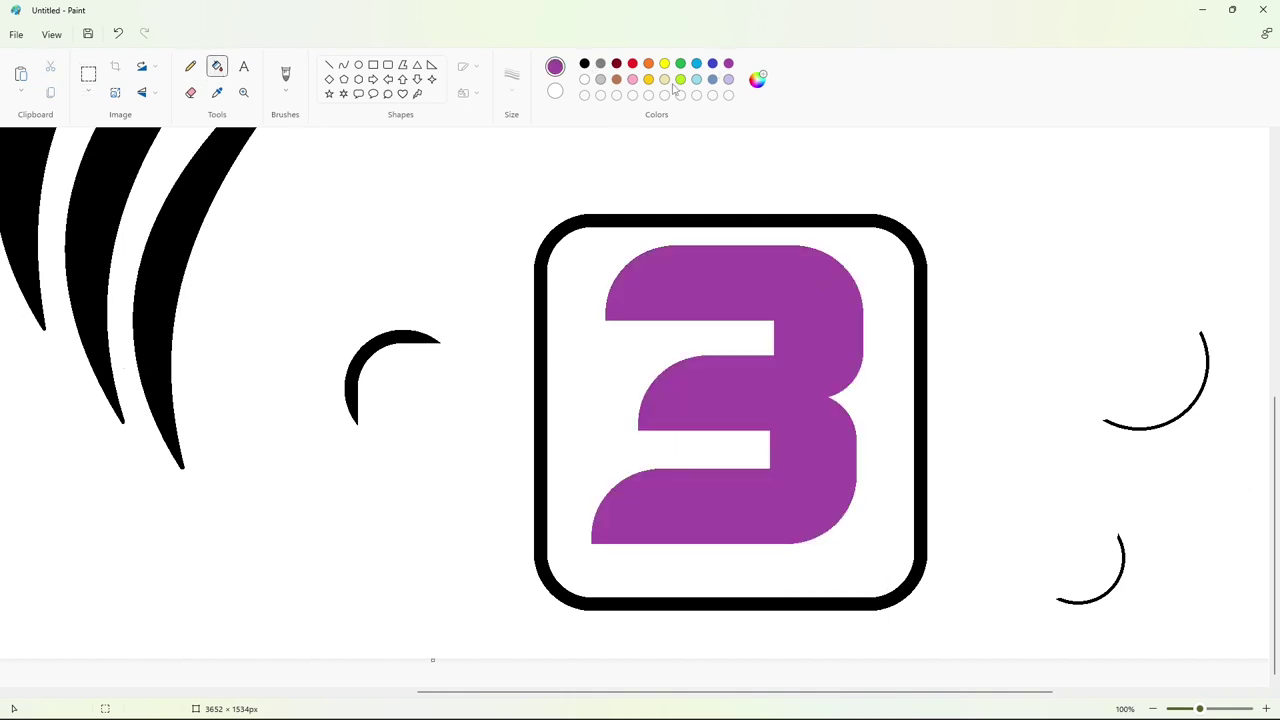
pyautogui.hotkey('ctrl', 'z')
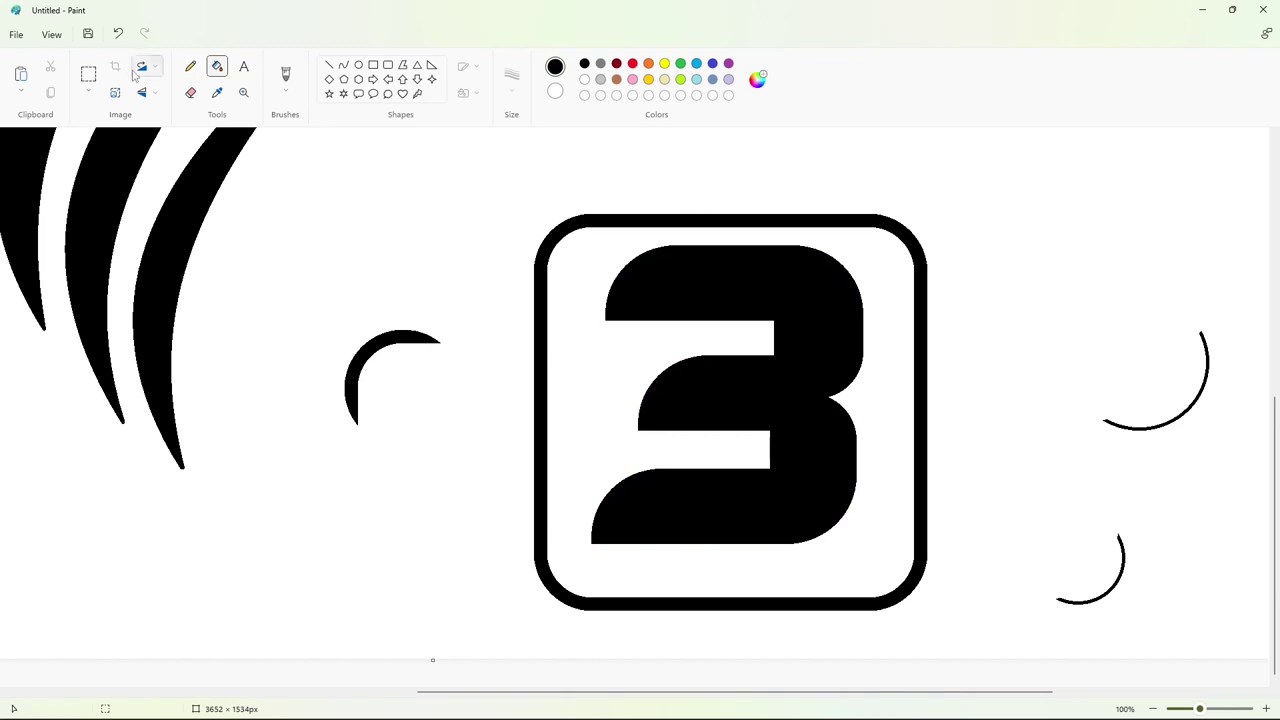
pyautogui.click(89, 75)
pyautogui.moveTo(885, 563); pyautogui.dragTo(885, 563)
pyautogui.press('Escape')
# Recolor the 3 purple, copy it, and undo the recolor of the original
pyautogui.click(728, 64)
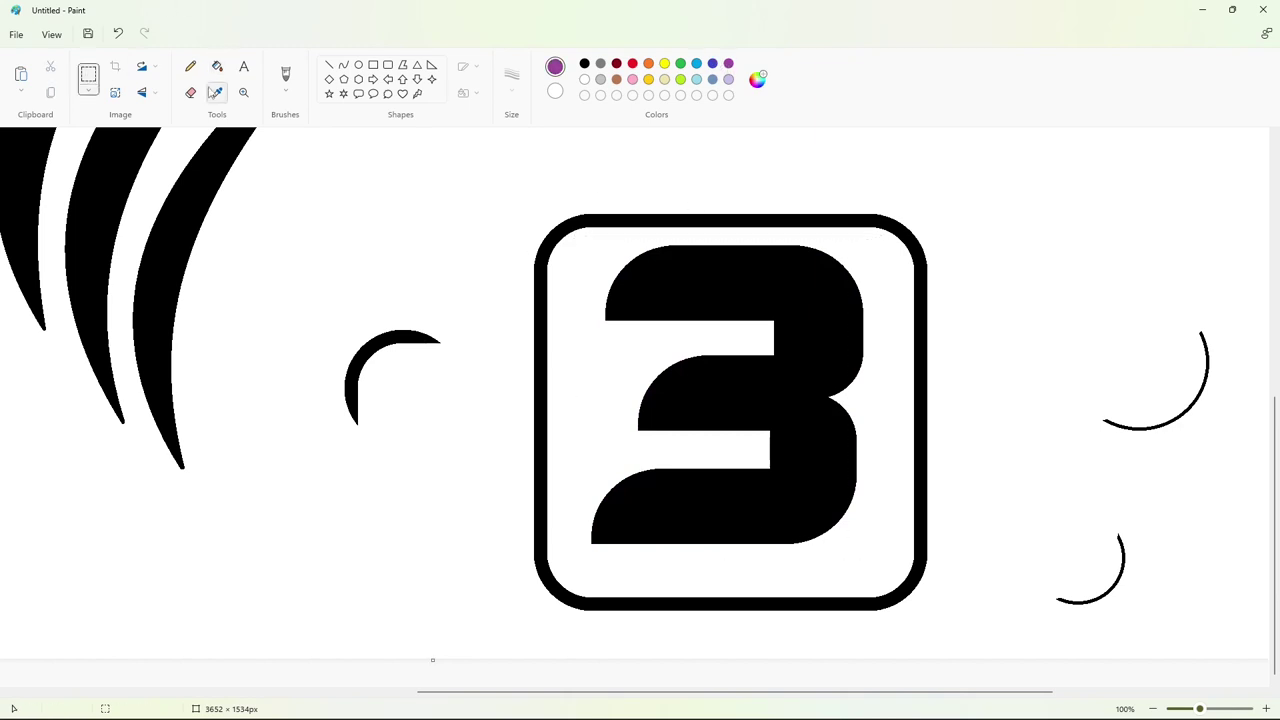
pyautogui.click(217, 67)
pyautogui.click(692, 287)
pyautogui.click(89, 75)
pyautogui.moveTo(575, 234); pyautogui.dragTo(884, 565)
pyautogui.hotkey('ctrl', 'c')
pyautogui.hotkey('ctrl', 'z')
# Paste the purple 3 over the black one, offset slightly up and left so the black forms a drop shadow
pyautogui.hotkey('ctrl', 'v')
pyautogui.moveTo(222, 284); pyautogui.dragTo(757, 357)
pyautogui.press('Right')
pyautogui.press('Right')
pyautogui.press('Right')
pyautogui.press('Right')
pyautogui.press('Right')
pyautogui.press('Right')
pyautogui.press('Right')
pyautogui.press('Right')
pyautogui.press('Left')
pyautogui.press('Left')
pyautogui.press('Left')
pyautogui.press('Left')
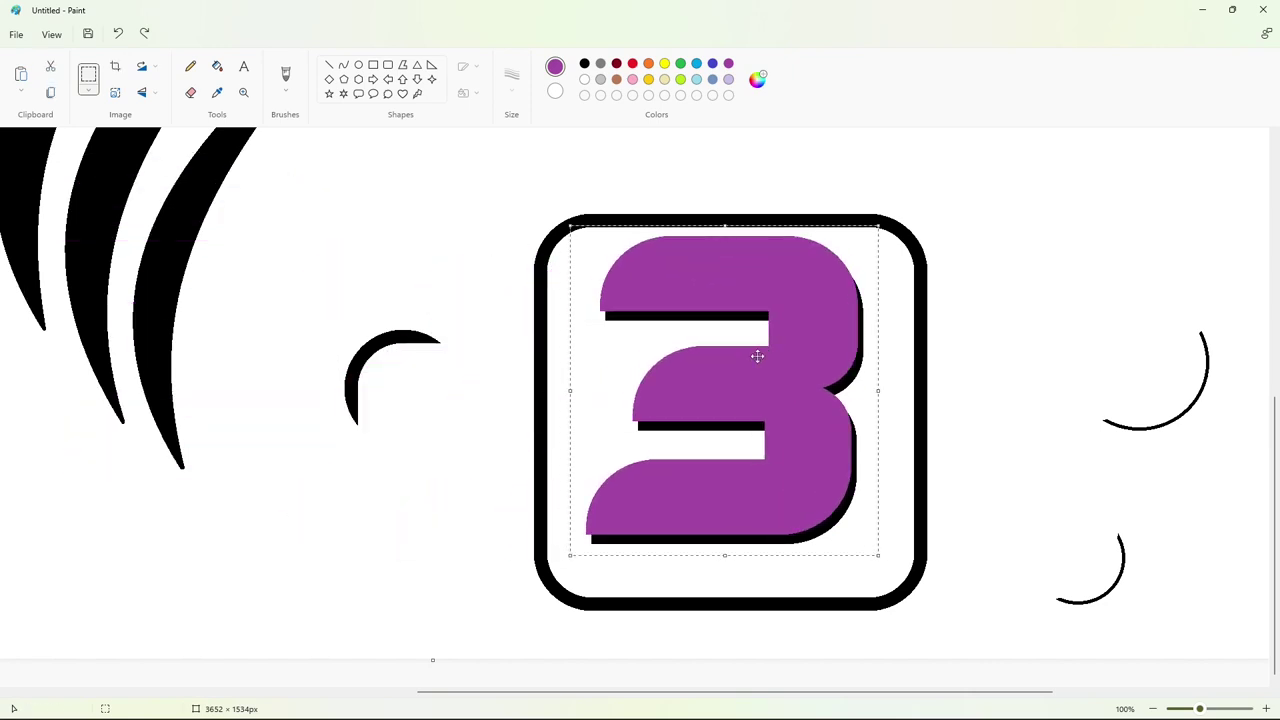
pyautogui.press('Right')
pyautogui.press('Right')
pyautogui.press('Up')
pyautogui.press('Up')
pyautogui.click(407, 168)
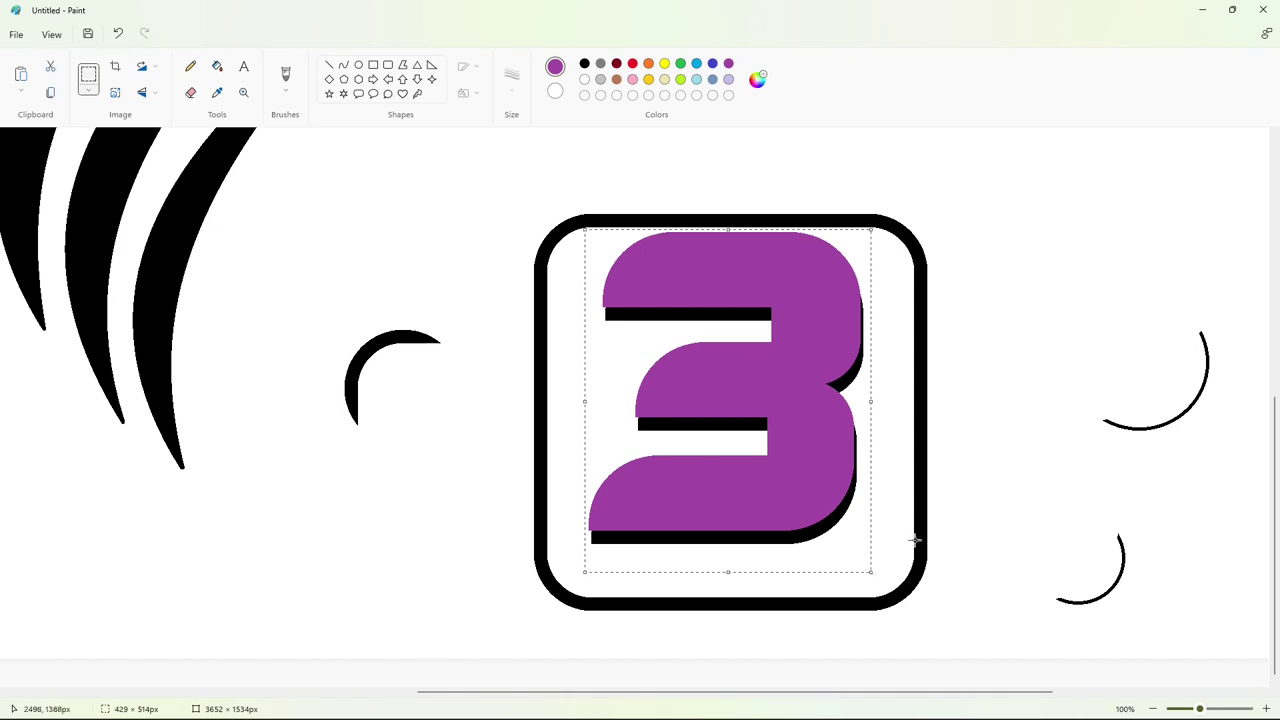
# Copy the shadowed 3, clear the 3 inside the frame by filling it white, and paste the copy outside, right of the frame
pyautogui.hotkey('ctrl', 'c')
pyautogui.hotkey('ctrl', 'z')
pyautogui.click(219, 68)
pyautogui.click(584, 79)
pyautogui.click(788, 283)
pyautogui.hotkey('ctrl', 'v')
pyautogui.moveTo(156, 268); pyautogui.dragTo(1111, 317)
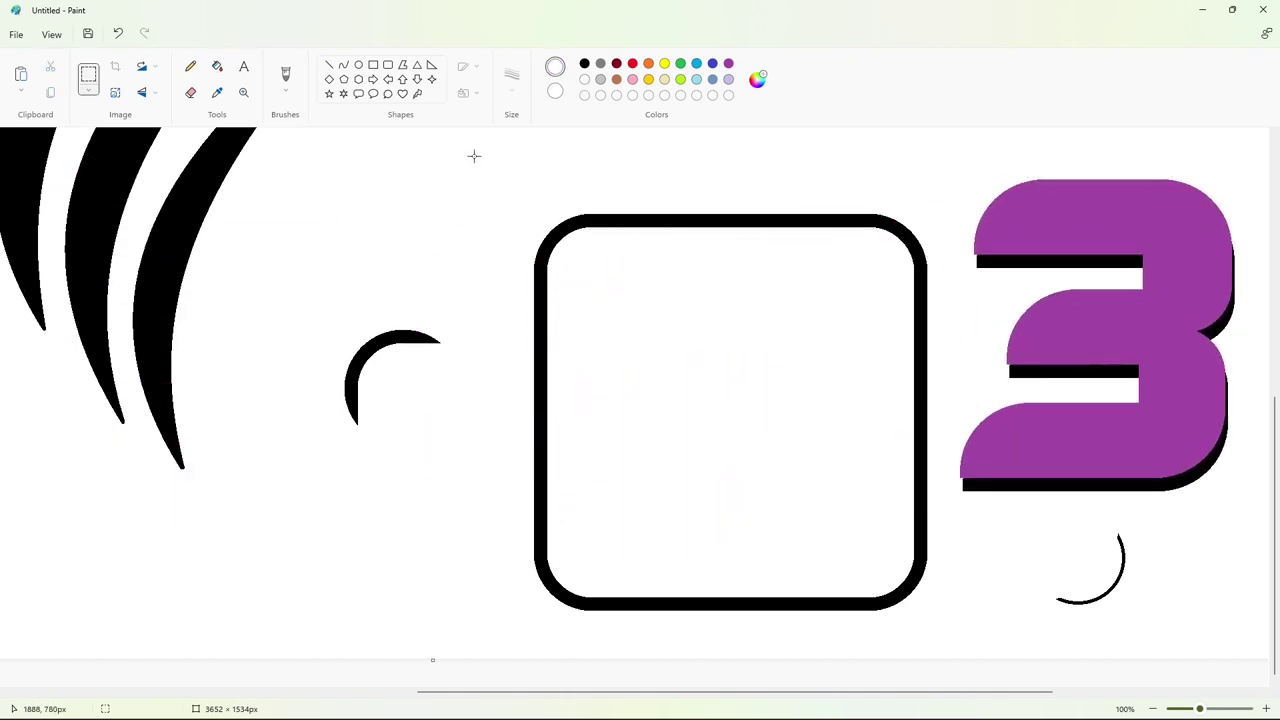
# Draw a thin purple curve sagging across the frame from the middle of its left side to its upper right corner
pyautogui.moveTo(474, 156); pyautogui.dragTo(943, 650)
pyautogui.click(728, 66)
pyautogui.click(344, 65)
pyautogui.click(512, 80)
pyautogui.click(541, 174)
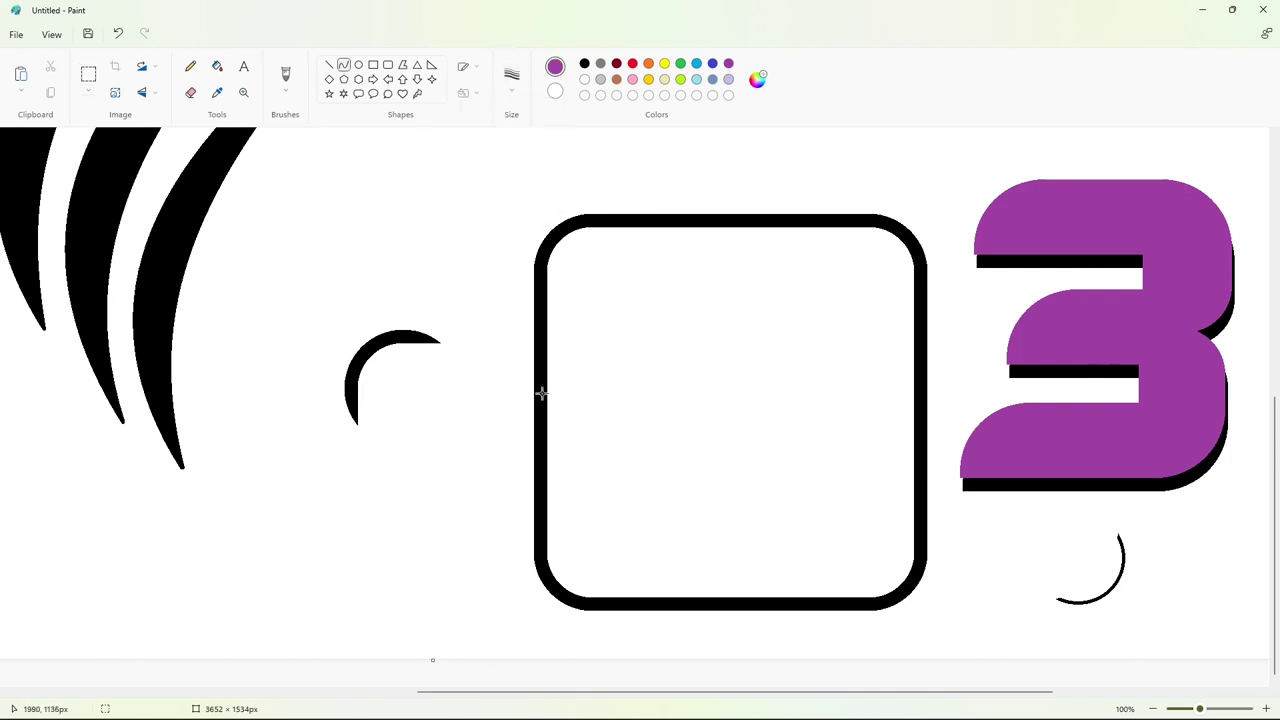
pyautogui.moveTo(542, 393)
pyautogui.mouseDown()
pyautogui.moveTo(774, 351)
pyautogui.moveTo(906, 241)
pyautogui.mouseUp()
pyautogui.moveTo(690, 380); pyautogui.dragTo(681, 396)
pyautogui.moveTo(794, 355); pyautogui.dragTo(796, 359)
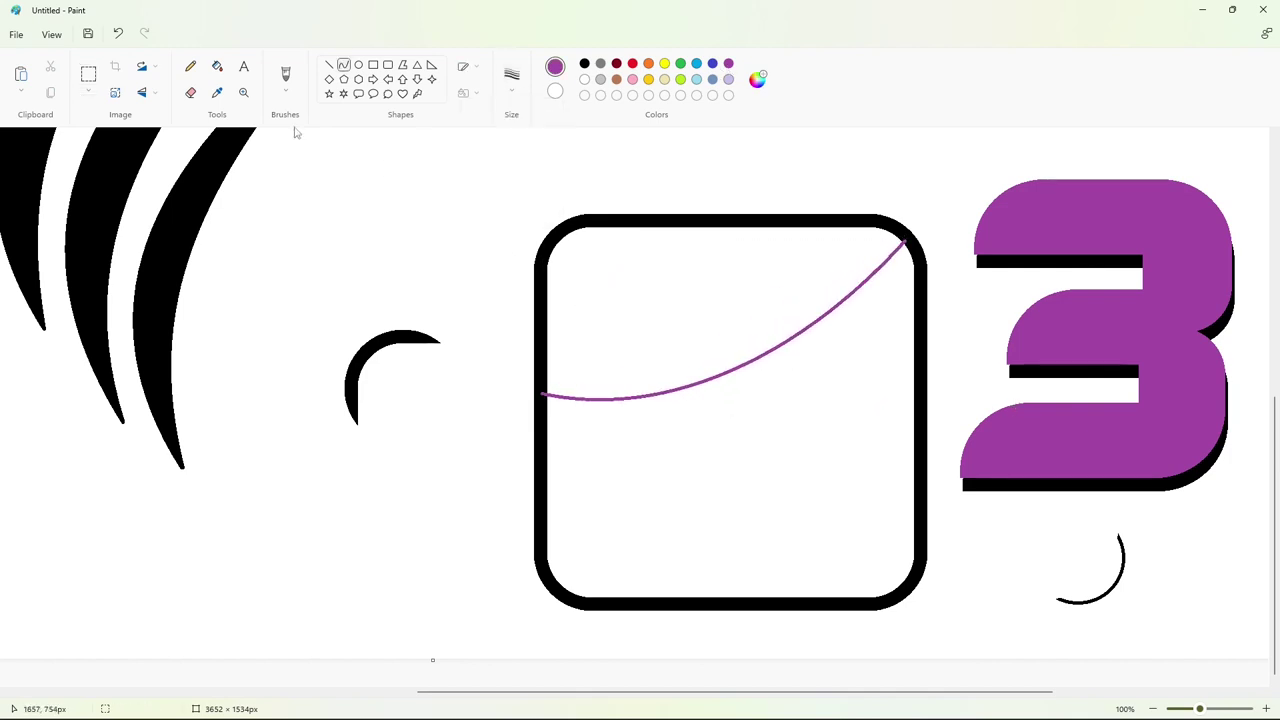
# Fill the frame area above the curve with purple and try placing the shadowed 3 over it
pyautogui.click(217, 66)
pyautogui.click(739, 311)
pyautogui.hotkey('ctrl', 'v')
pyautogui.moveTo(247, 327); pyautogui.dragTo(694, 326)
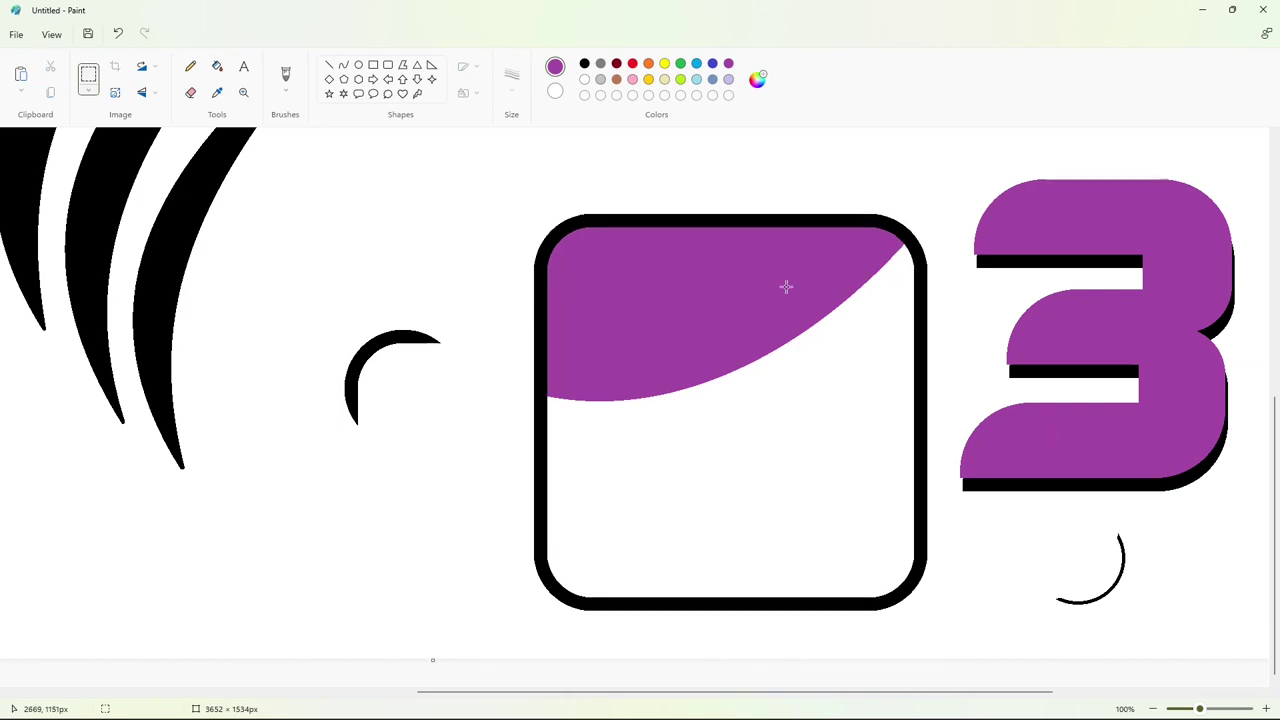
# Recolor the face of the shadowed 3 blue and paste a copy of it into the center of the frame
pyautogui.click(712, 63)
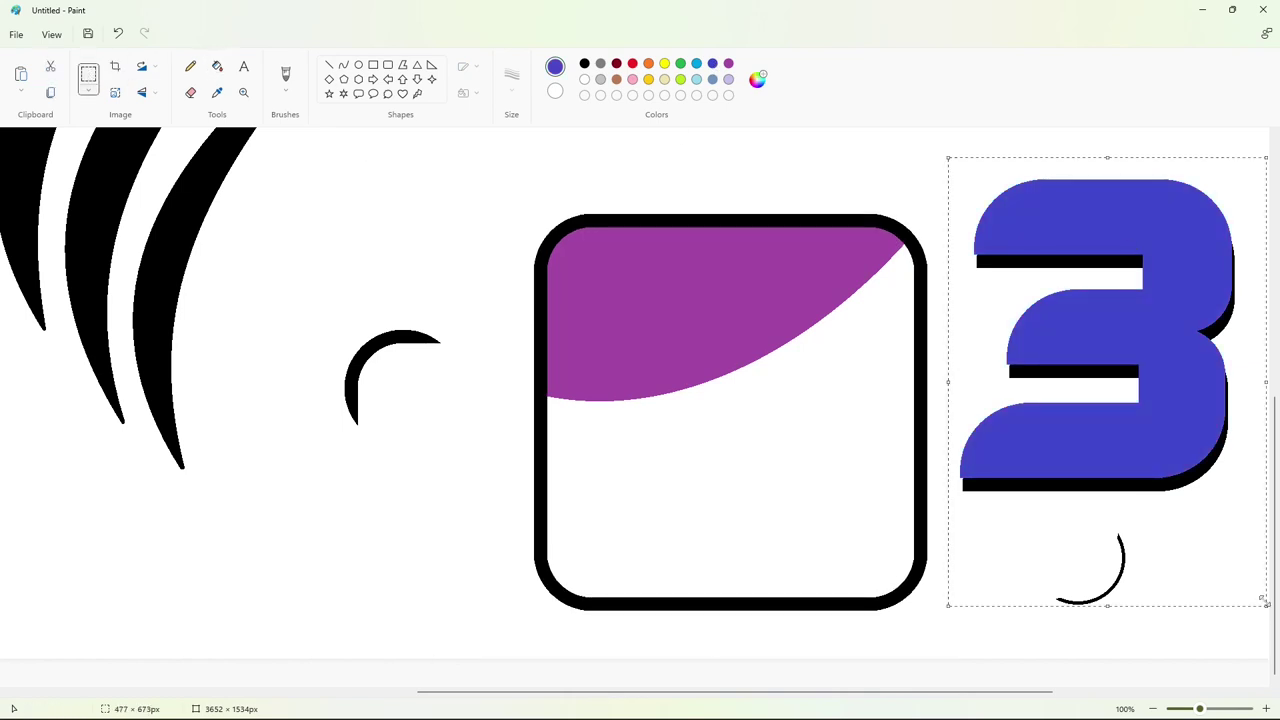
pyautogui.moveTo(1116, 459); pyautogui.dragTo(1249, 517)
pyautogui.hotkey('ctrl', 'c')
pyautogui.hotkey('ctrl', 'v')
pyautogui.moveTo(166, 312); pyautogui.dragTo(708, 368)
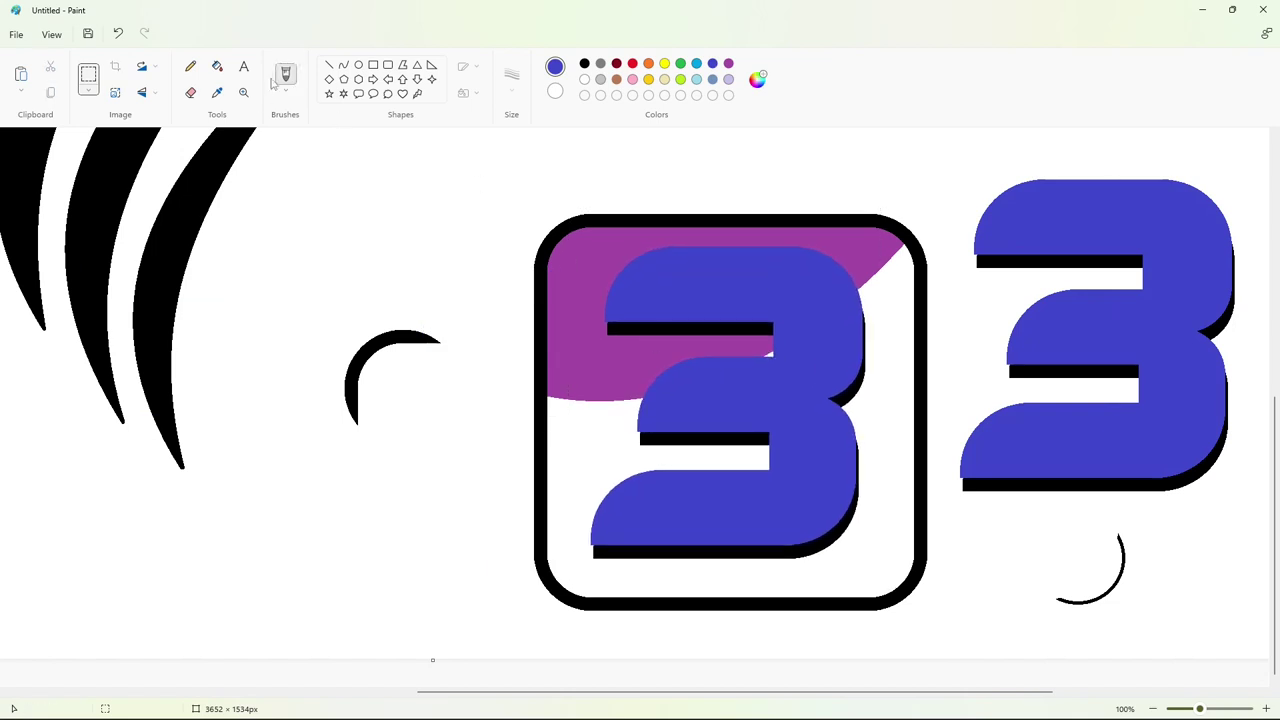
# Erase the spare blue 3 with its shadow and the leftover arcs outside the frame by filling them white
pyautogui.click(217, 66)
pyautogui.click(584, 79)
pyautogui.click(1106, 232)
pyautogui.click(1100, 261)
pyautogui.click(1218, 320)
pyautogui.click(1110, 371)
pyautogui.click(1146, 485)
pyautogui.click(1123, 551)
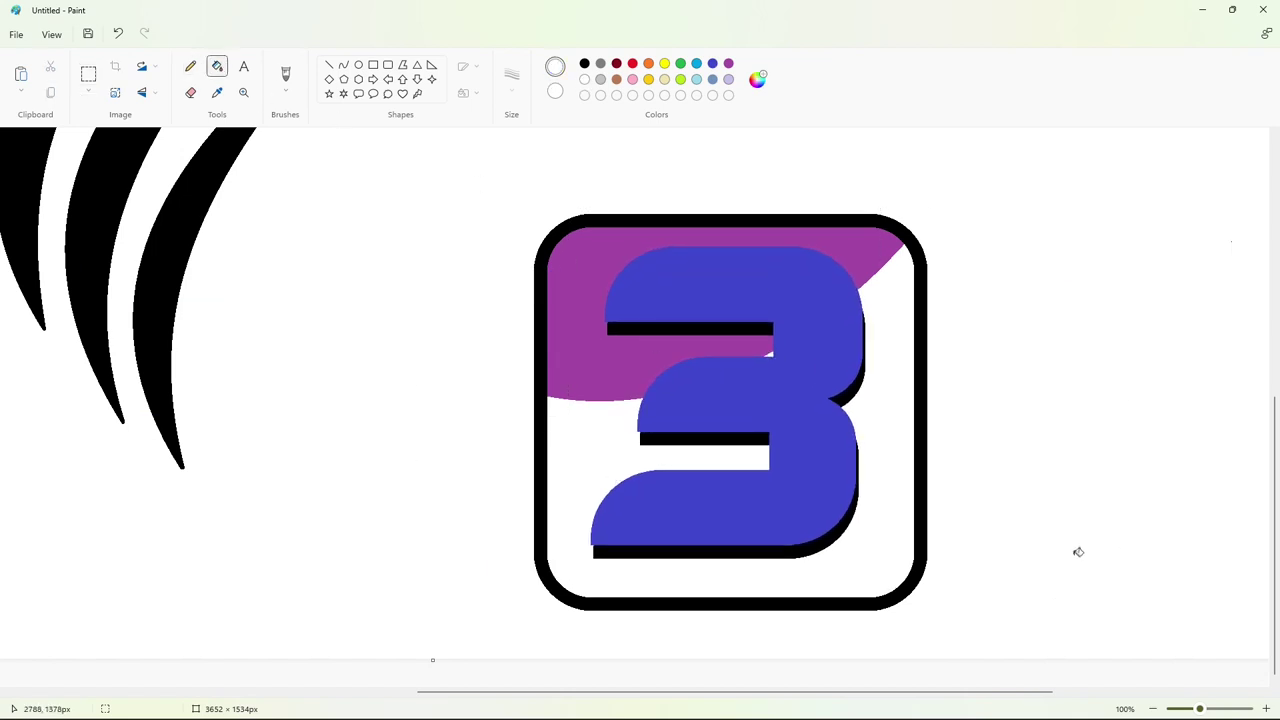
# Add the text "Thai PBS" in black Arial below the bird and make it bold and italic
pyautogui.scroll(-2, 1078, 552)
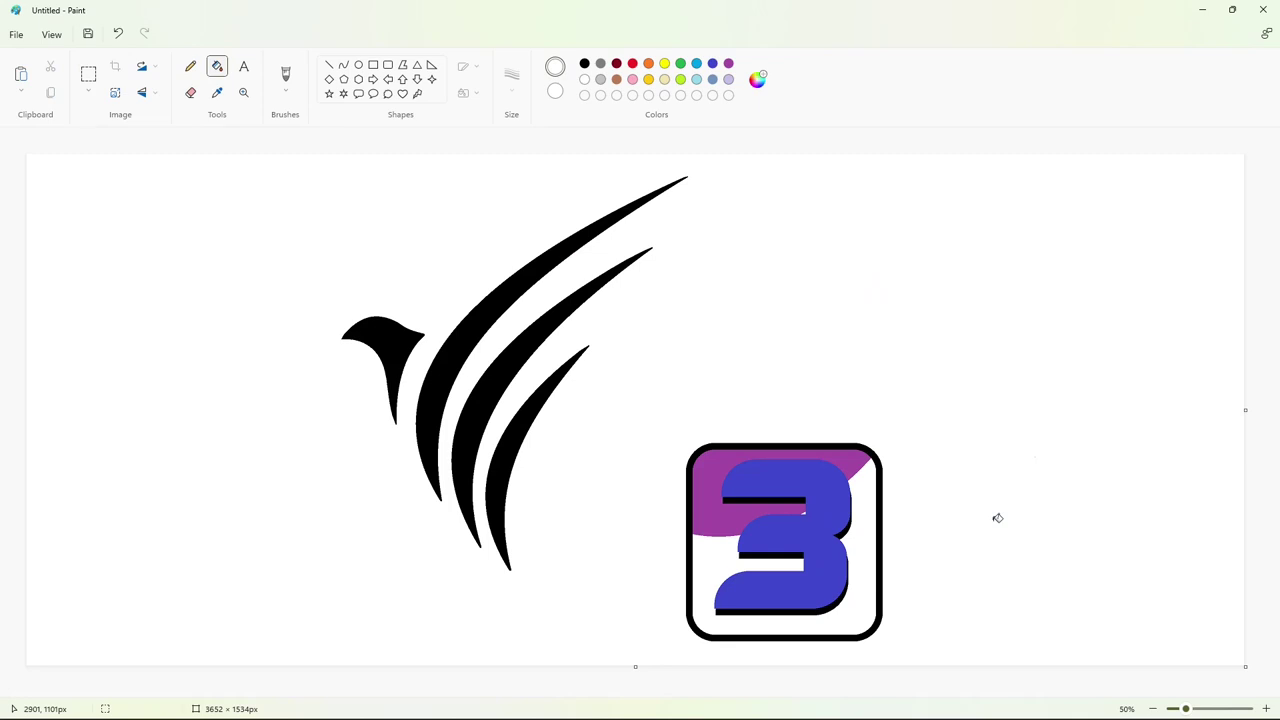
pyautogui.click(243, 66)
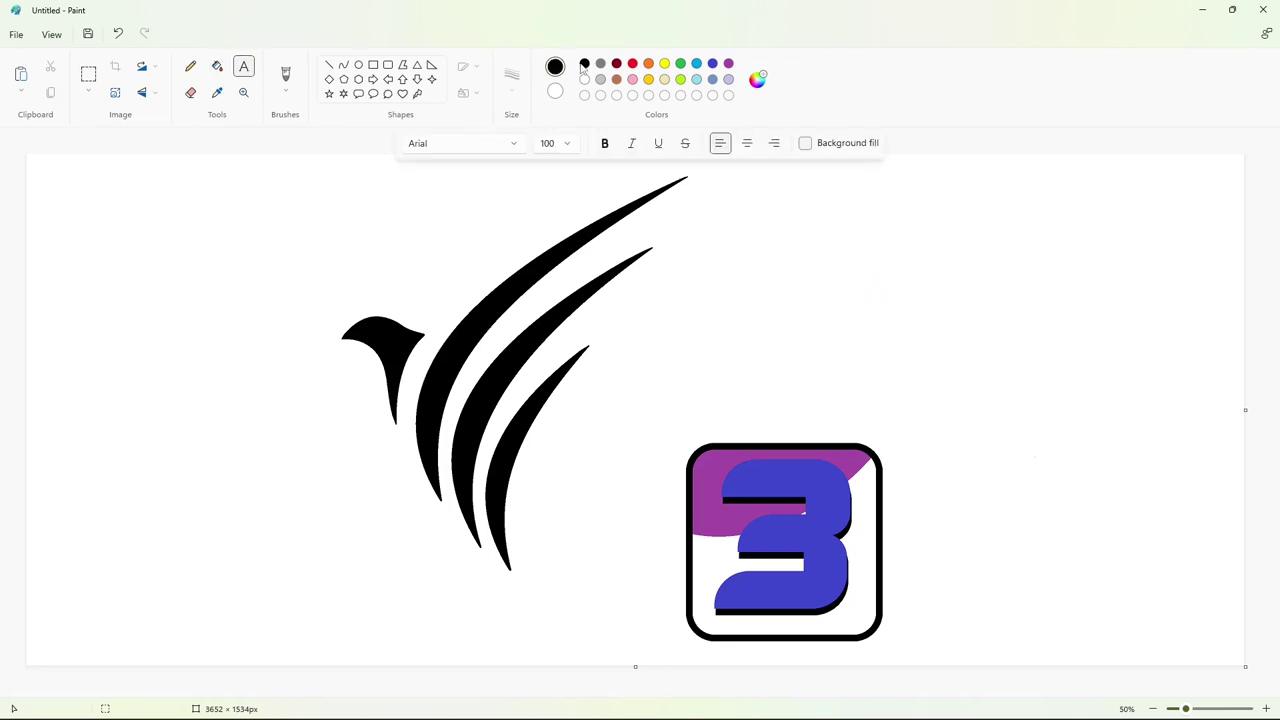
pyautogui.moveTo(285, 560); pyautogui.dragTo(1074, 661)
pyautogui.write('Thai P')
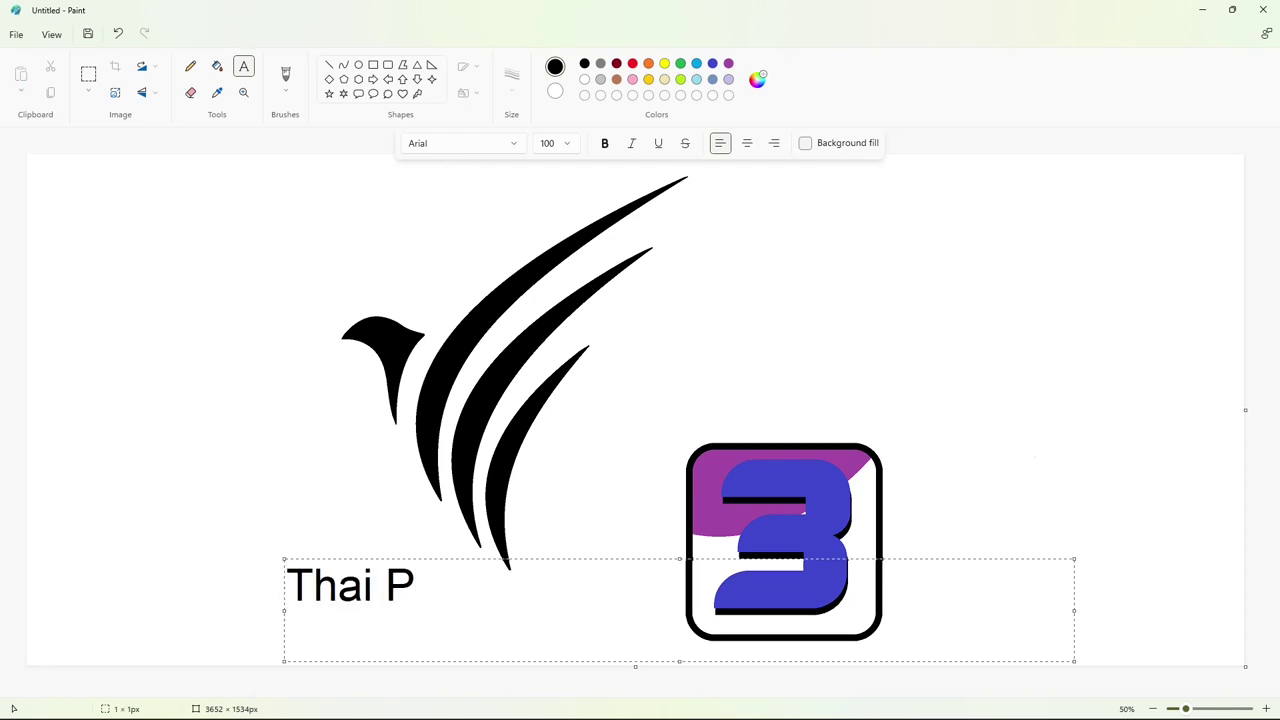
pyautogui.write('BS')
pyautogui.hotkey('ctrl', 'a')
pyautogui.click(605, 143)
pyautogui.click(632, 143)
# Enlarge the "Thai PBS" text to size 180 and adjust its text box so it sits just below the feathers
pyautogui.click(560, 143)
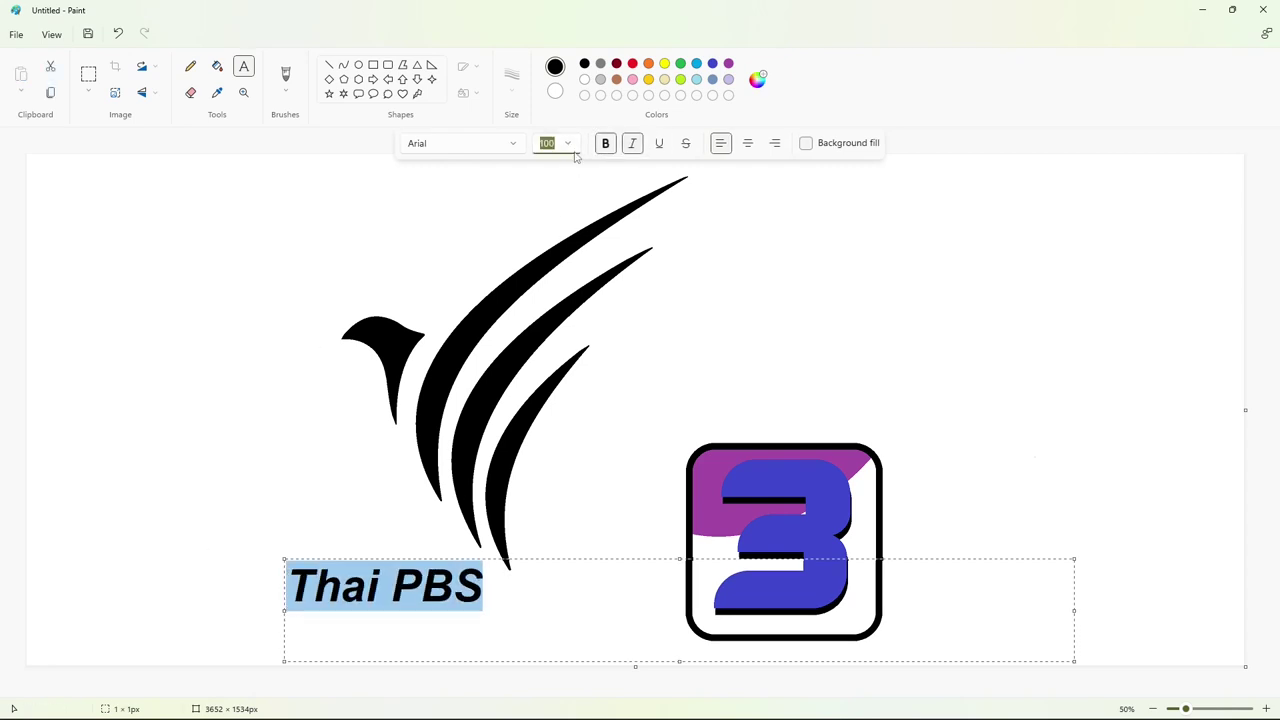
pyautogui.write('200')
pyautogui.press('Return')
pyautogui.moveTo(285, 559)
pyautogui.mouseDown()
pyautogui.moveTo(277, 531)
pyautogui.moveTo(281, 552)
pyautogui.mouseUp()
pyautogui.hotkey('ctrl', 'a')
pyautogui.click(567, 148)
pyautogui.write('180')
pyautogui.press('Return')
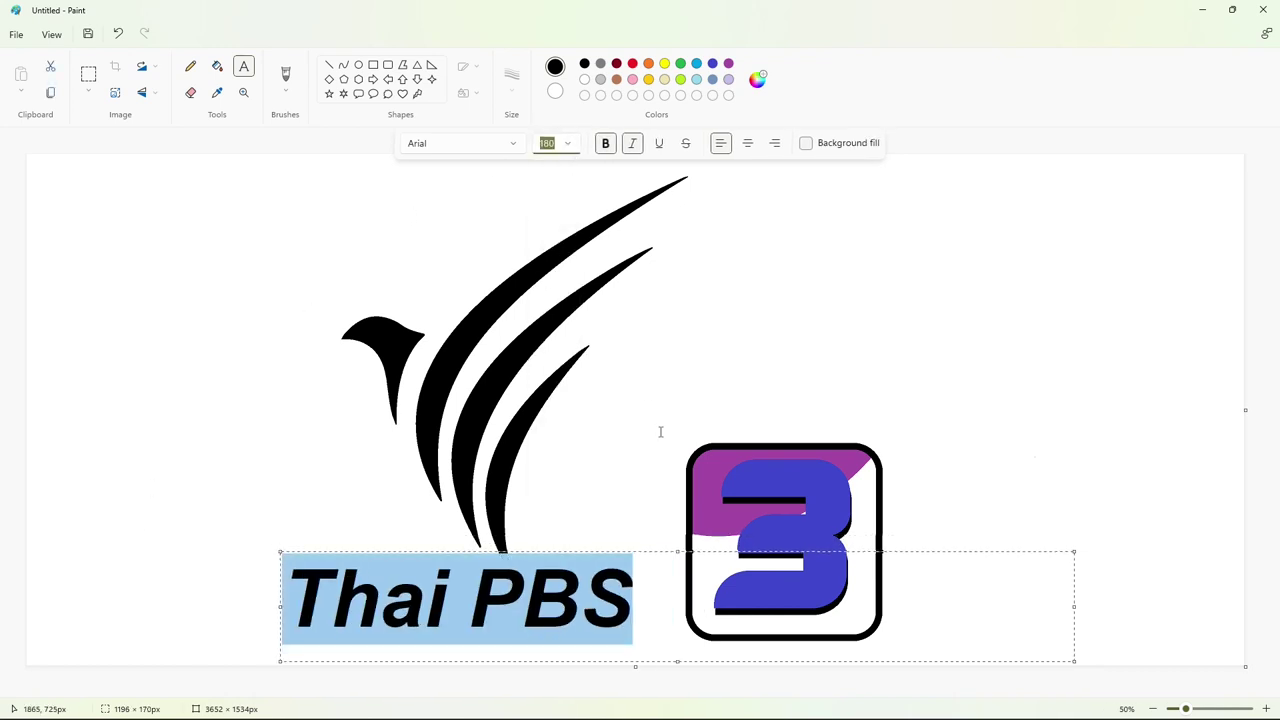
pyautogui.click(668, 590)
pyautogui.moveTo(281, 551); pyautogui.dragTo(281, 566)
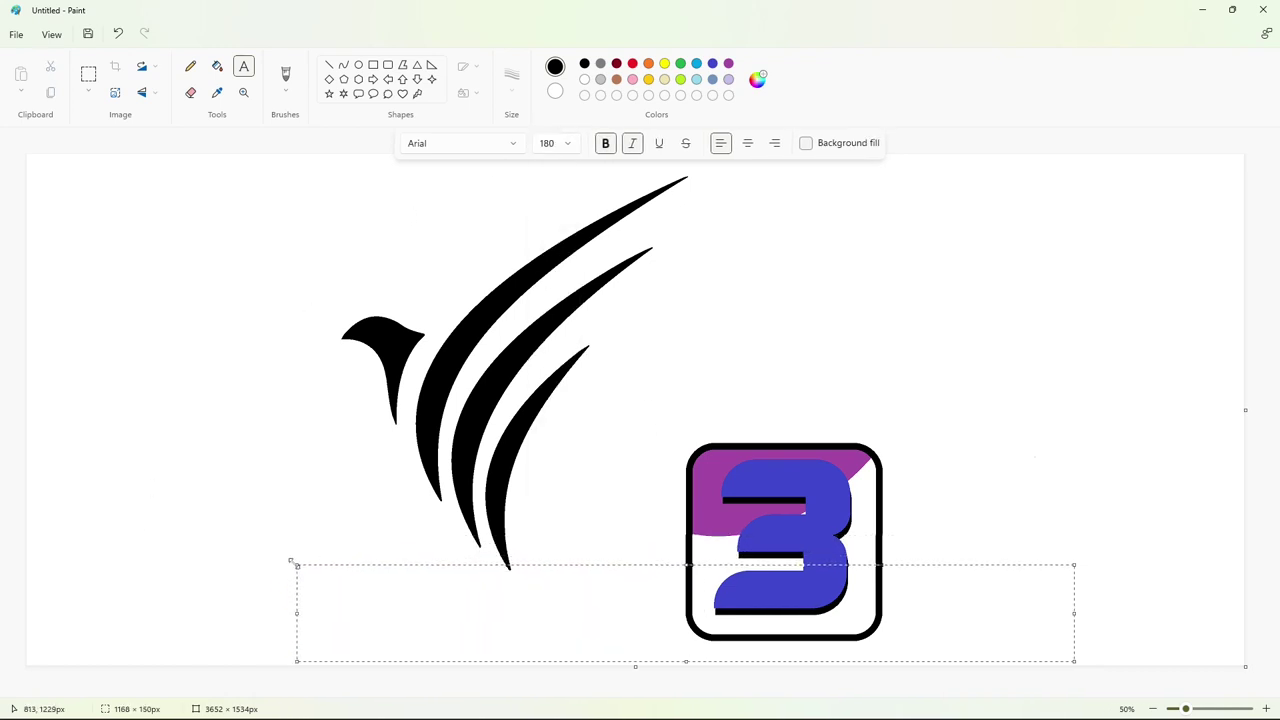
# Recolor the "Thai PBS" text with the custom dark gray #666666 and commit it to the canvas
pyautogui.click(600, 63)
pyautogui.click(758, 86)
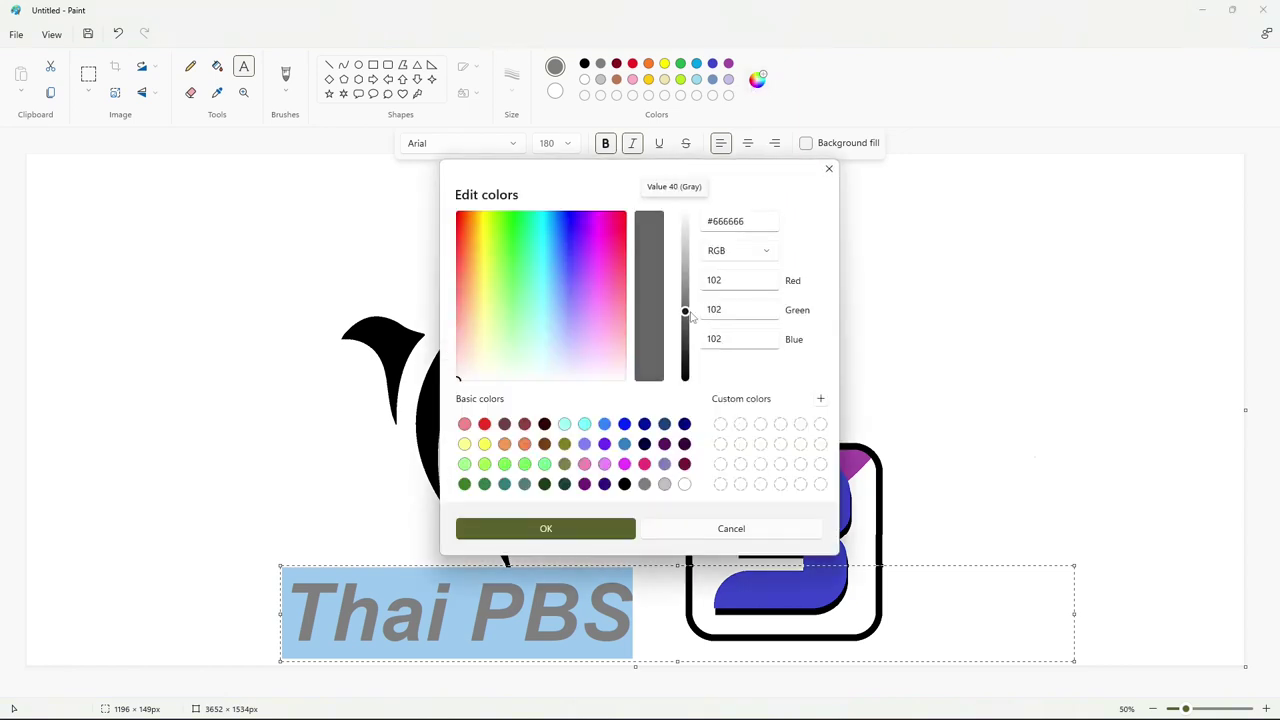
pyautogui.click(546, 528)
pyautogui.click(217, 477)
# Cut the "Thai PBS" text and paste it below the feathers, near the lower left of the frame
pyautogui.click(1266, 709)
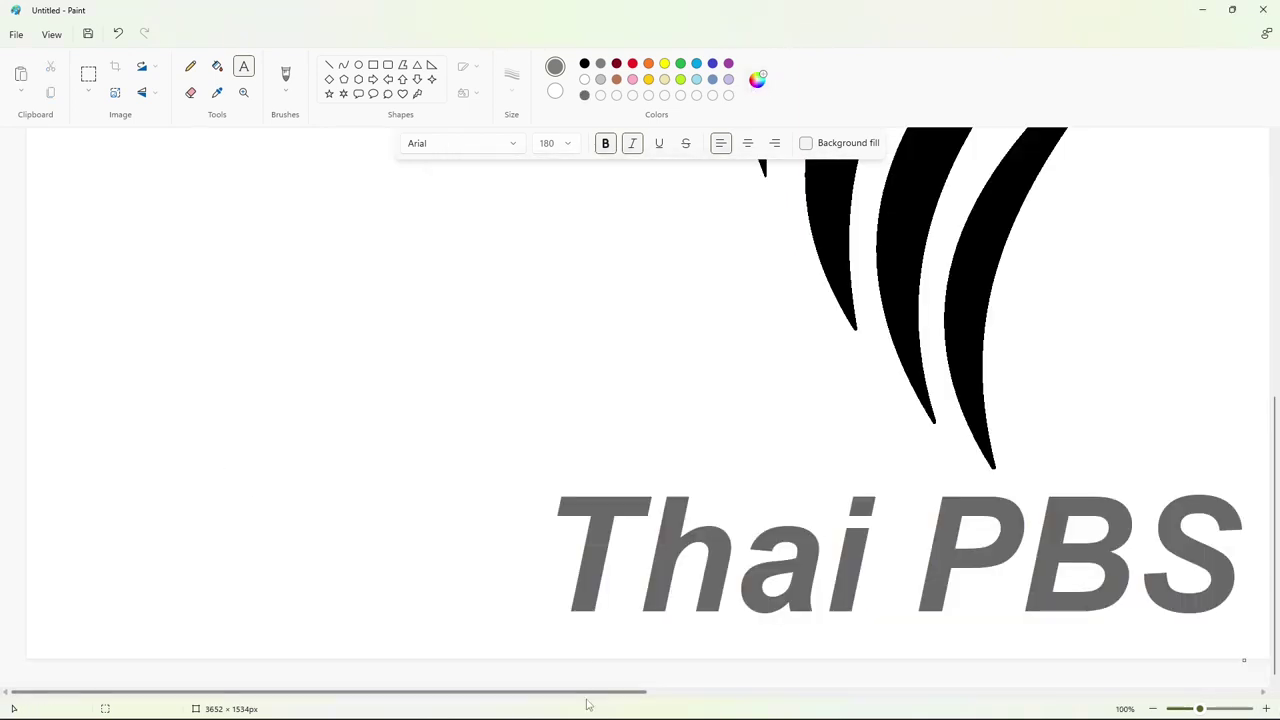
pyautogui.moveTo(586, 692); pyautogui.dragTo(764, 692)
pyautogui.click(88, 74)
pyautogui.moveTo(194, 488)
pyautogui.mouseDown()
pyautogui.moveTo(337, 574)
pyautogui.moveTo(928, 655)
pyautogui.mouseUp()
pyautogui.hotkey('ctrl', 'x')
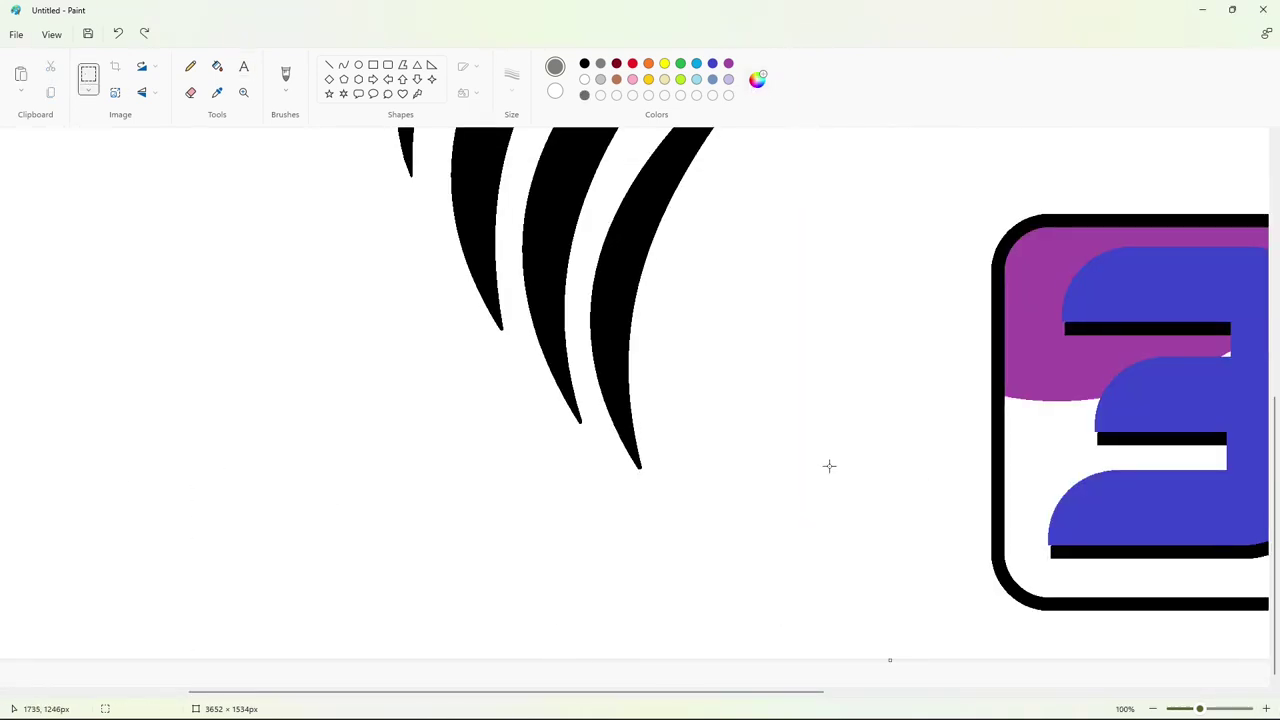
pyautogui.hotkey('ctrl', 'v')
pyautogui.moveTo(411, 235); pyautogui.dragTo(808, 566)
# Nudge the pasted "Thai PBS" text horizontally so its S ends just short of the frame's left edge
pyautogui.press('Left')
pyautogui.press('Left')
pyautogui.press('Left')
pyautogui.press('Left')
pyautogui.press('Left')
pyautogui.press('Left')
pyautogui.press('Left')
pyautogui.press('Left')
pyautogui.press('Left')
pyautogui.press('Left')
pyautogui.press('Left')
pyautogui.press('Left')
pyautogui.press('Left')
pyautogui.press('Left')
pyautogui.press('Left')
pyautogui.press('Left')
pyautogui.press('Left')
pyautogui.press('Left')
pyautogui.press('Left')
pyautogui.press('Left')
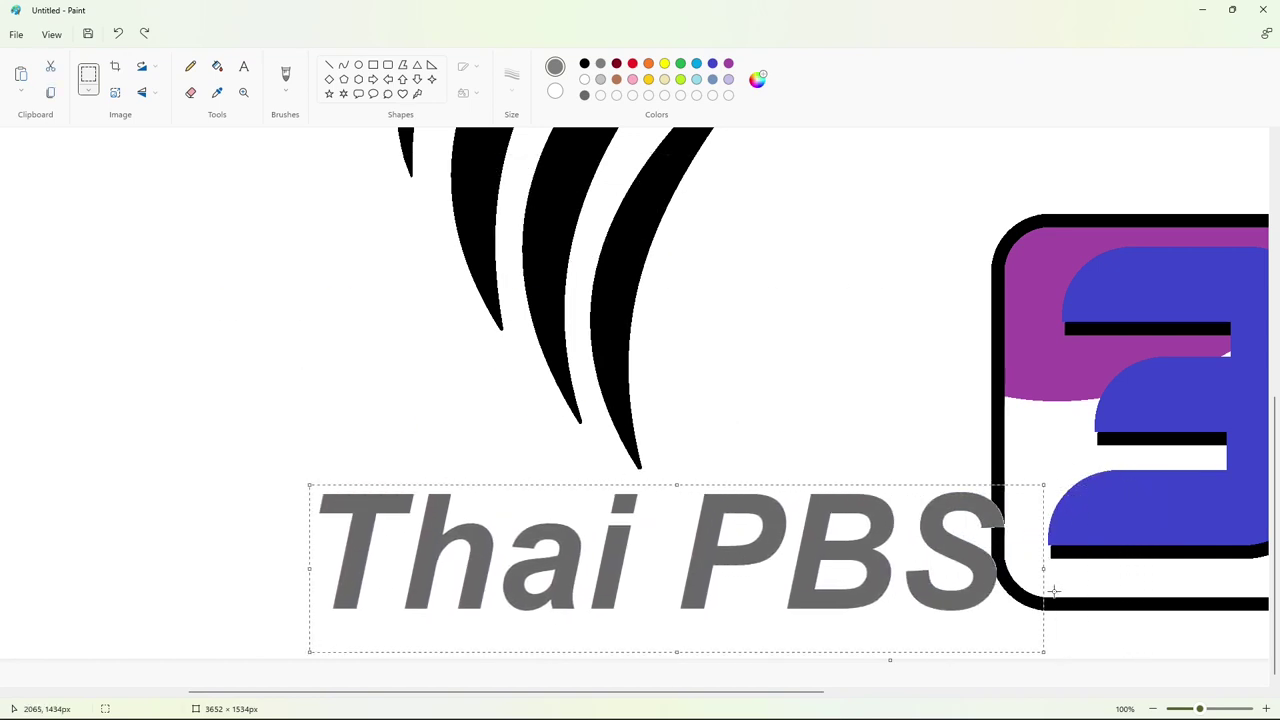
pyautogui.press('Right')
pyautogui.press('Right')
pyautogui.press('Right')
pyautogui.press('Right')
pyautogui.press('Right')
pyautogui.moveTo(893, 556); pyautogui.dragTo(894, 557)
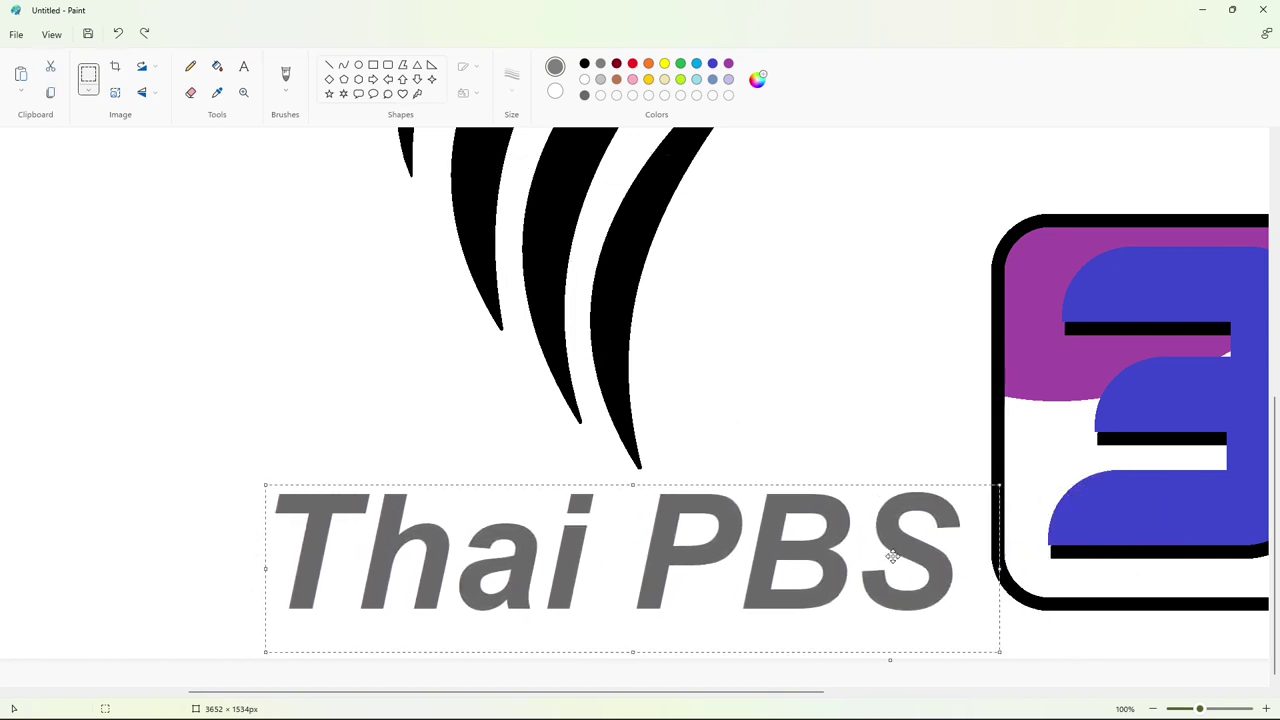
# Add a bold italic "HD" text in dark gray between the feathers and the frame
pyautogui.click(1152, 708)
pyautogui.click(243, 66)
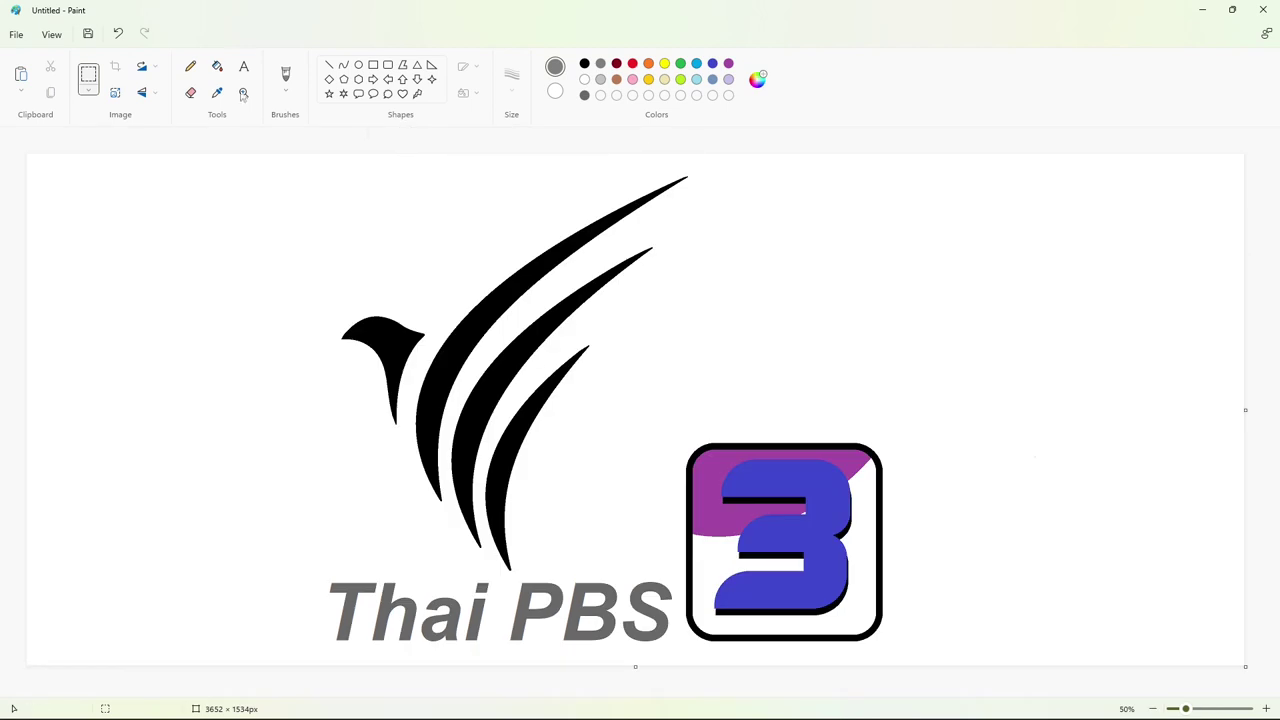
pyautogui.click(575, 381)
pyautogui.write('HD')
pyautogui.moveTo(717, 447); pyautogui.dragTo(467, 365)
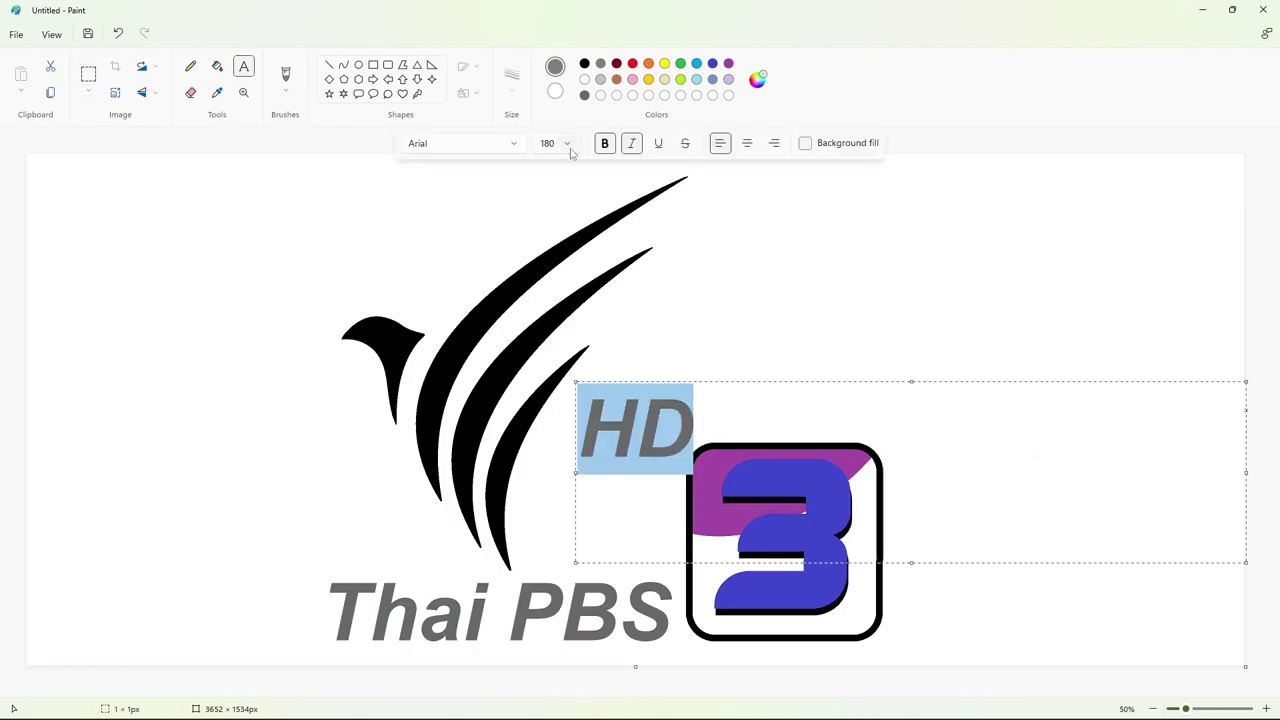
# Try the "HD" text at sizes 150 and 120, moving it above the end of "Thai PBS"
pyautogui.click(569, 145)
pyautogui.write('150')
pyautogui.press('Return')
pyautogui.click(569, 145)
pyautogui.write('120')
pyautogui.press('Return')
pyautogui.moveTo(575, 381); pyautogui.dragTo(592, 517)
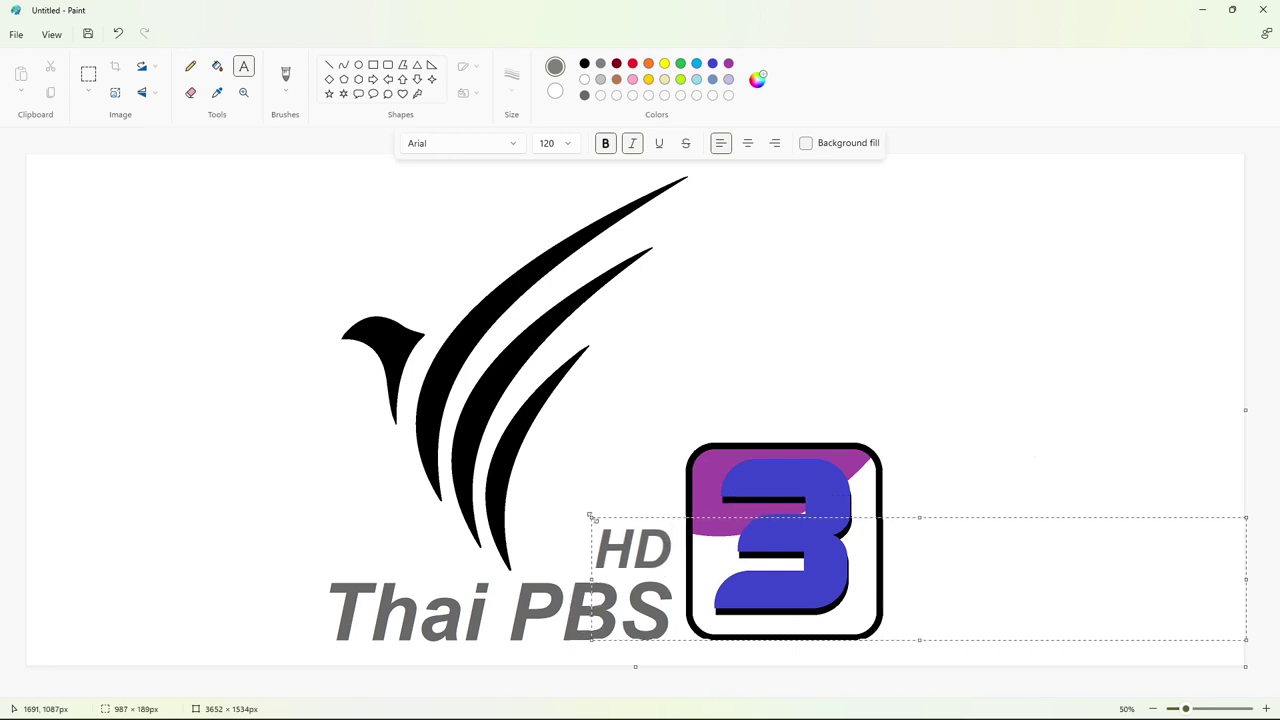
# Set the "HD" text to size 110, color it orange and commit it to the canvas
pyautogui.hotkey('ctrl', 'a')
pyautogui.click(547, 143)
pyautogui.write('110')
pyautogui.press('Return')
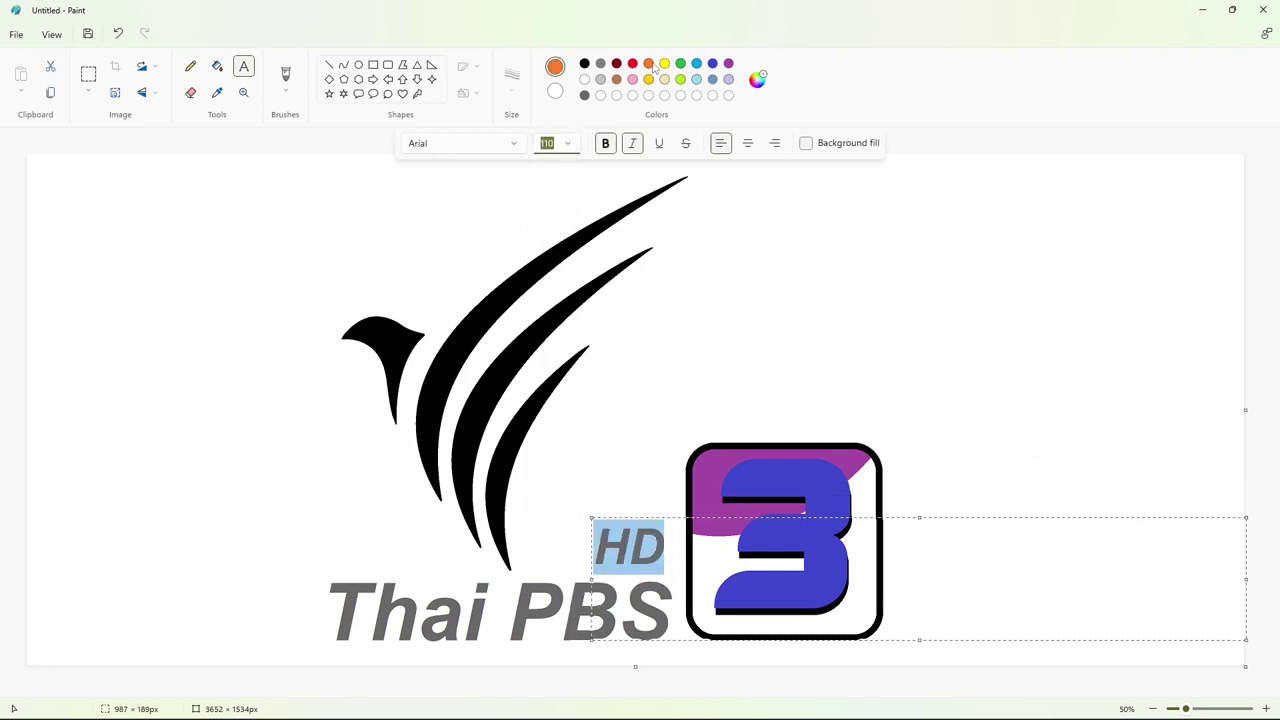
pyautogui.moveTo(592, 517)
pyautogui.mouseDown()
pyautogui.moveTo(557, 469)
pyautogui.moveTo(648, 541)
pyautogui.mouseUp()
pyautogui.click(589, 443)
# Cut the orange "HD" and paste it directly above the end of "Thai PBS", beside the frame
pyautogui.click(88, 74)
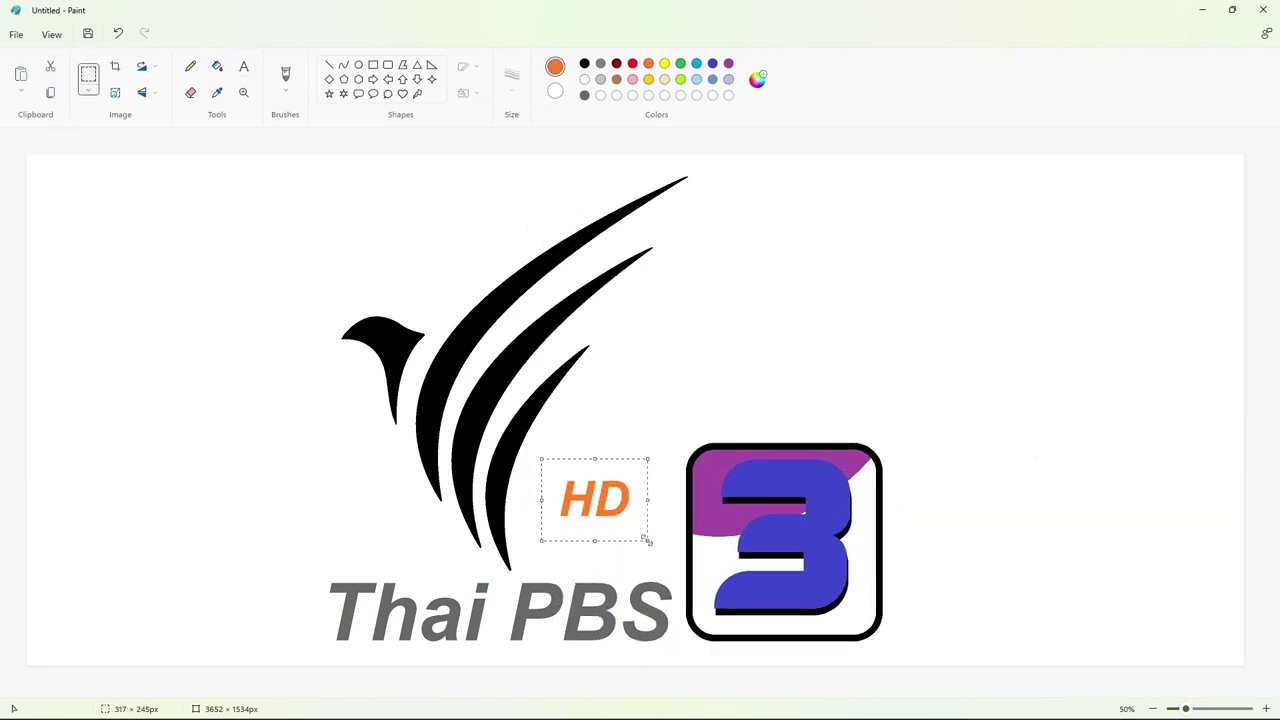
pyautogui.hotkey('ctrl', 'x')
pyautogui.hotkey('ctrl', 'v')
pyautogui.moveTo(80, 195); pyautogui.dragTo(630, 559)
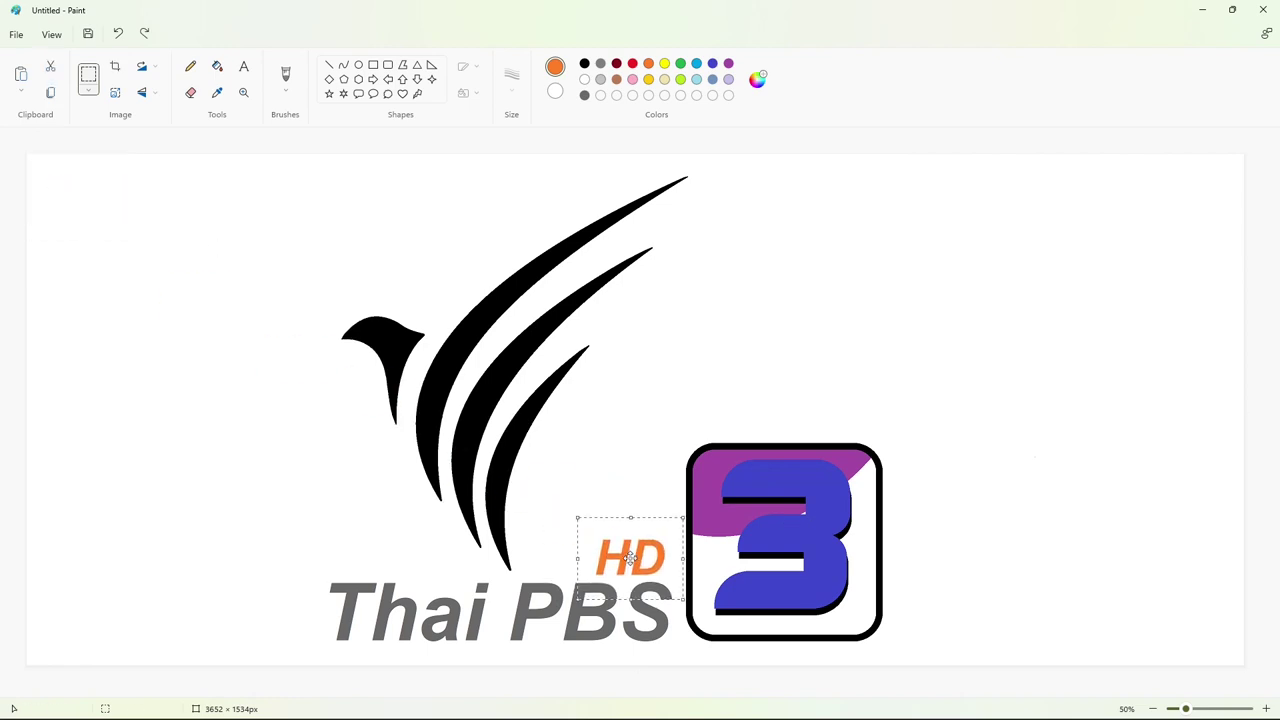
# Mix three custom palette colors: an orange-red, a dark red and a light orange
pyautogui.click(757, 79)
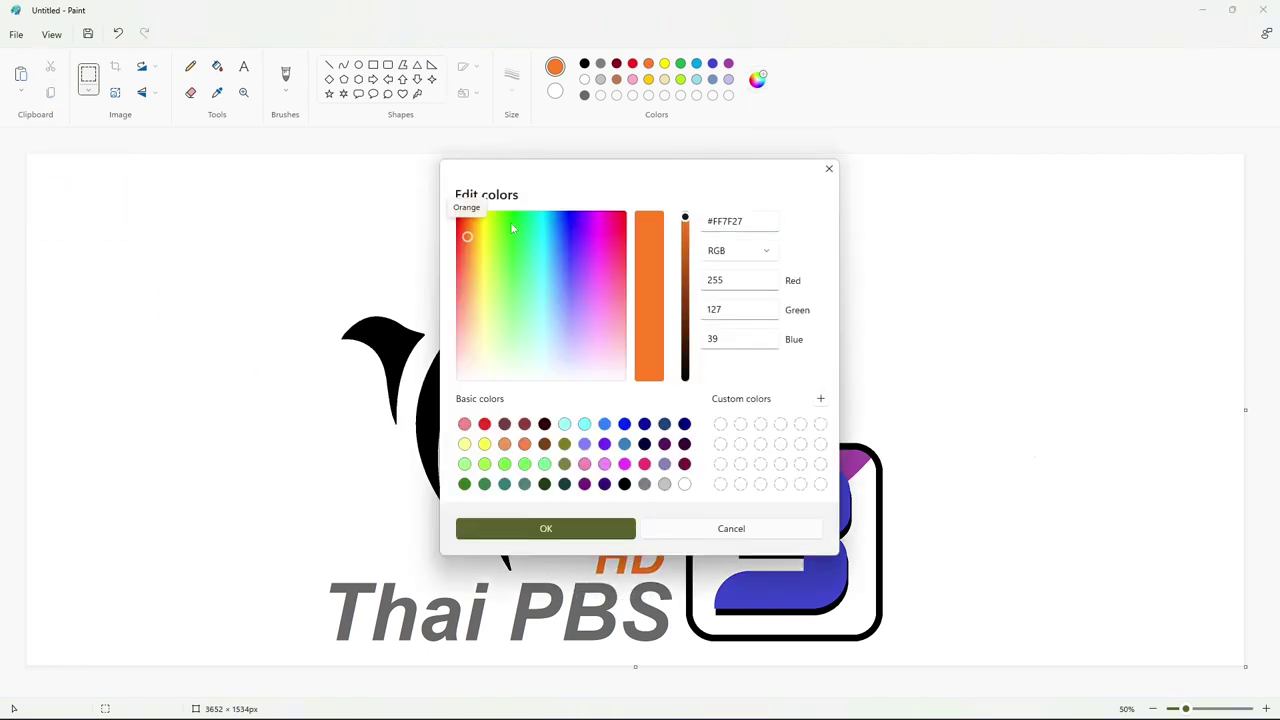
pyautogui.click(463, 220)
pyautogui.click(546, 528)
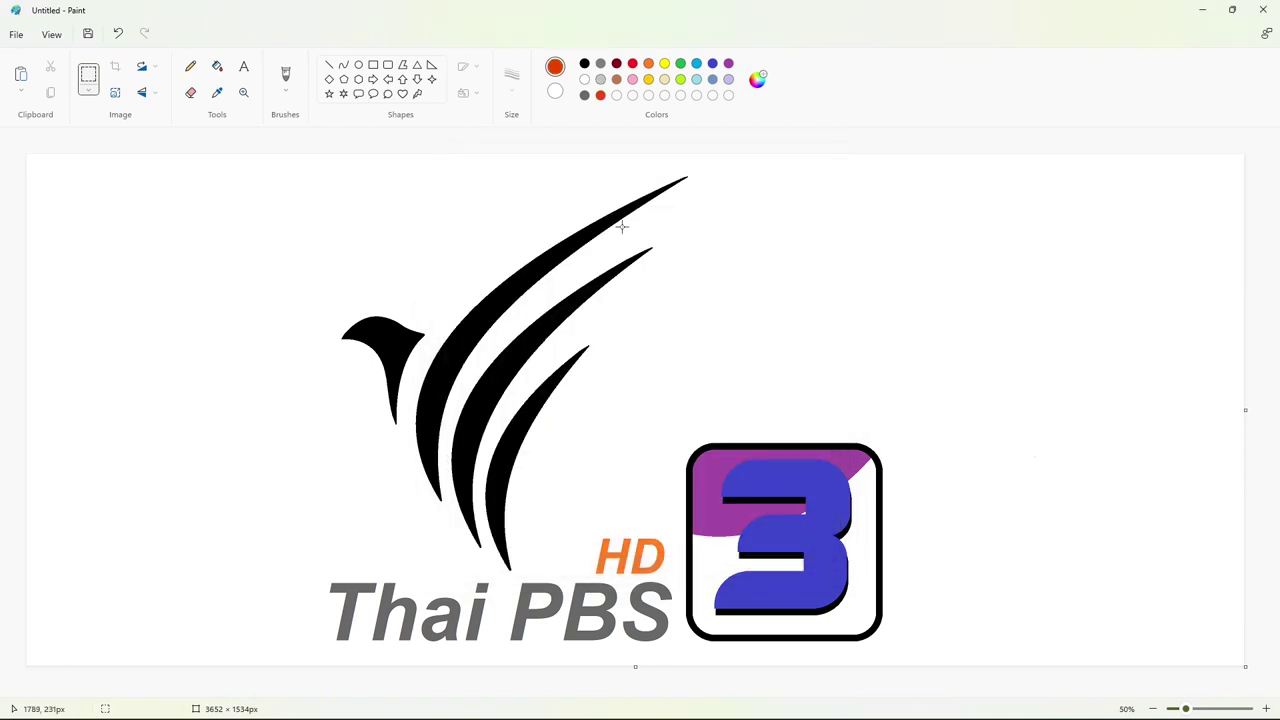
pyautogui.click(757, 79)
pyautogui.click(685, 259)
pyautogui.click(546, 528)
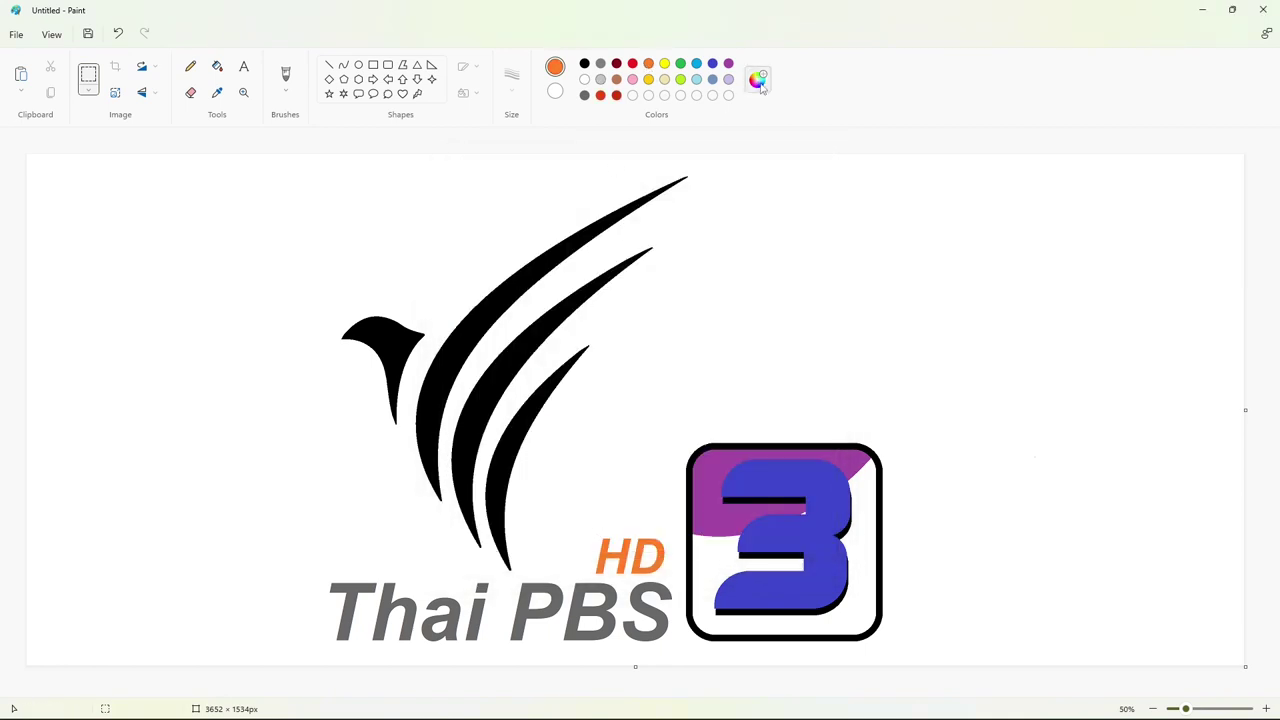
pyautogui.click(757, 79)
pyautogui.click(470, 233)
pyautogui.click(546, 528)
# Fill the frame's border with dark red and the purple area behind the 3 with light orange
pyautogui.click(217, 66)
pyautogui.click(800, 446)
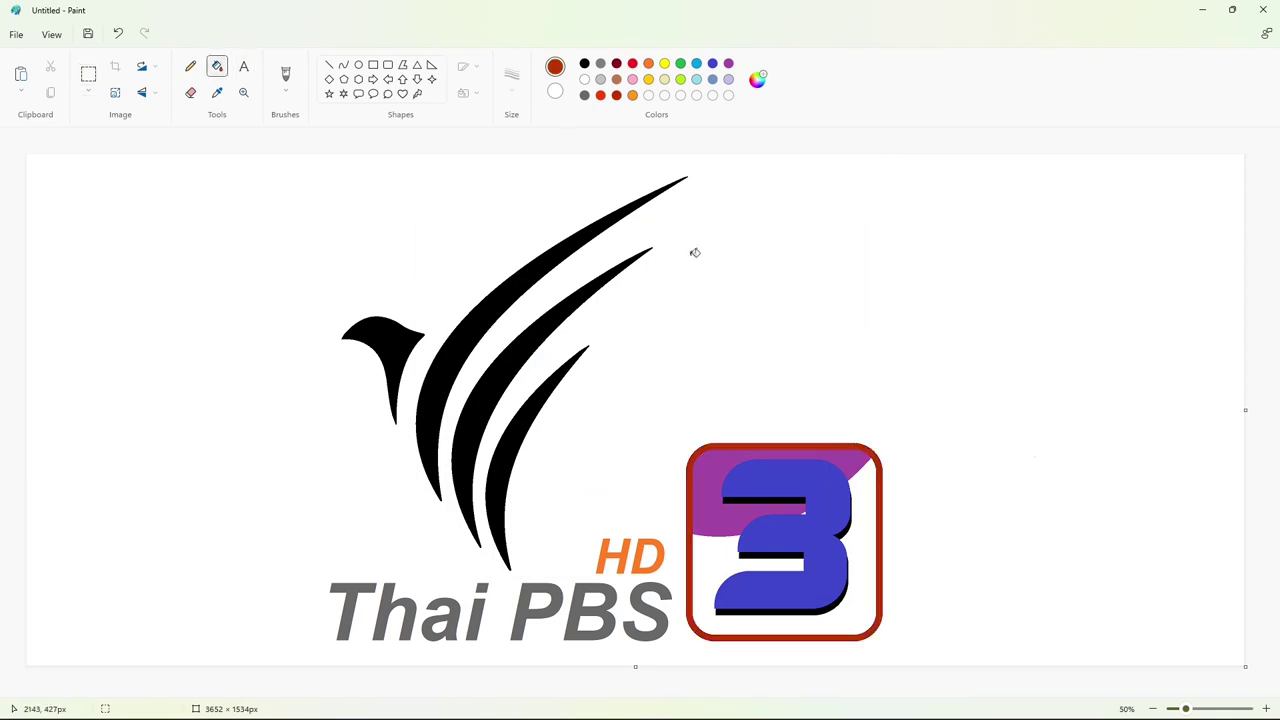
pyautogui.click(632, 96)
pyautogui.click(846, 466)
# Try the custom red and the standard orange as fills for the frame's white background, undoing the orange
pyautogui.click(600, 96)
pyautogui.click(804, 505)
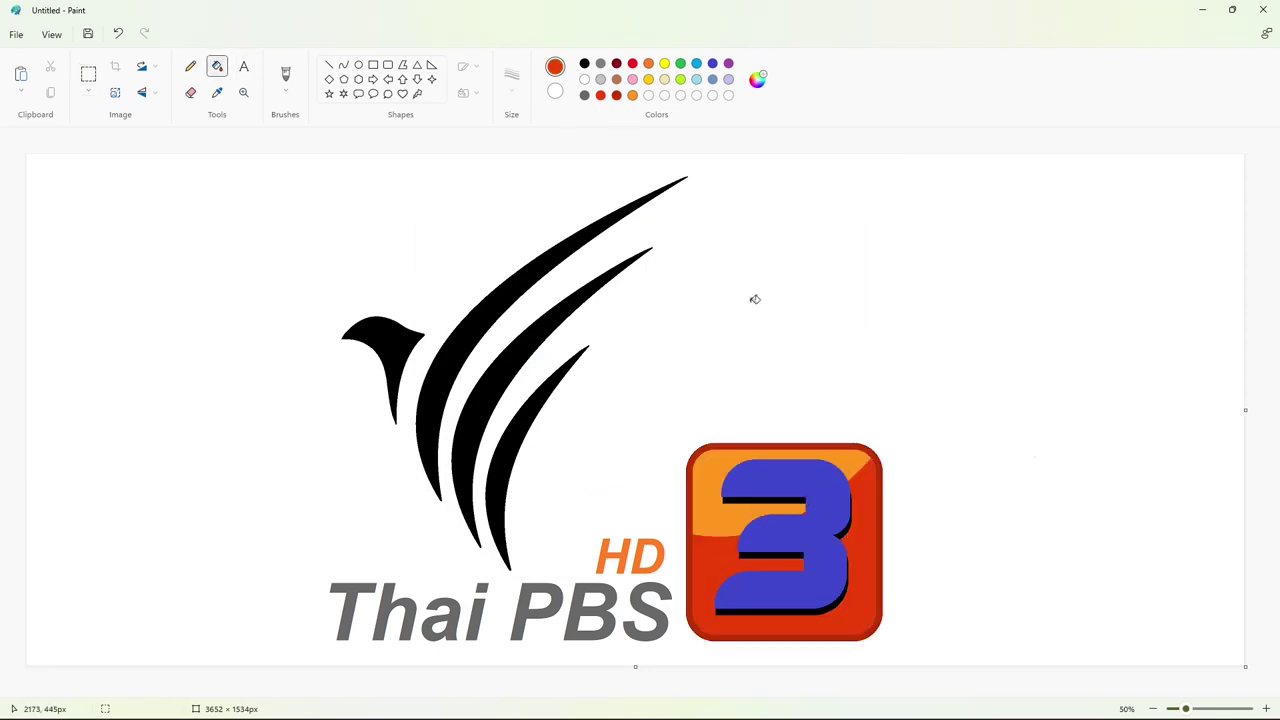
pyautogui.click(648, 63)
pyautogui.click(724, 569)
pyautogui.hotkey('ctrl', 'z')
# Mix a brighter orange-red from the custom red and fill the frame's background below the curve with it
pyautogui.click(602, 97)
pyautogui.click(757, 81)
pyautogui.moveTo(687, 232); pyautogui.dragTo(687, 211)
pyautogui.moveTo(464, 223); pyautogui.dragTo(466, 229)
pyautogui.click(546, 528)
pyautogui.click(734, 562)
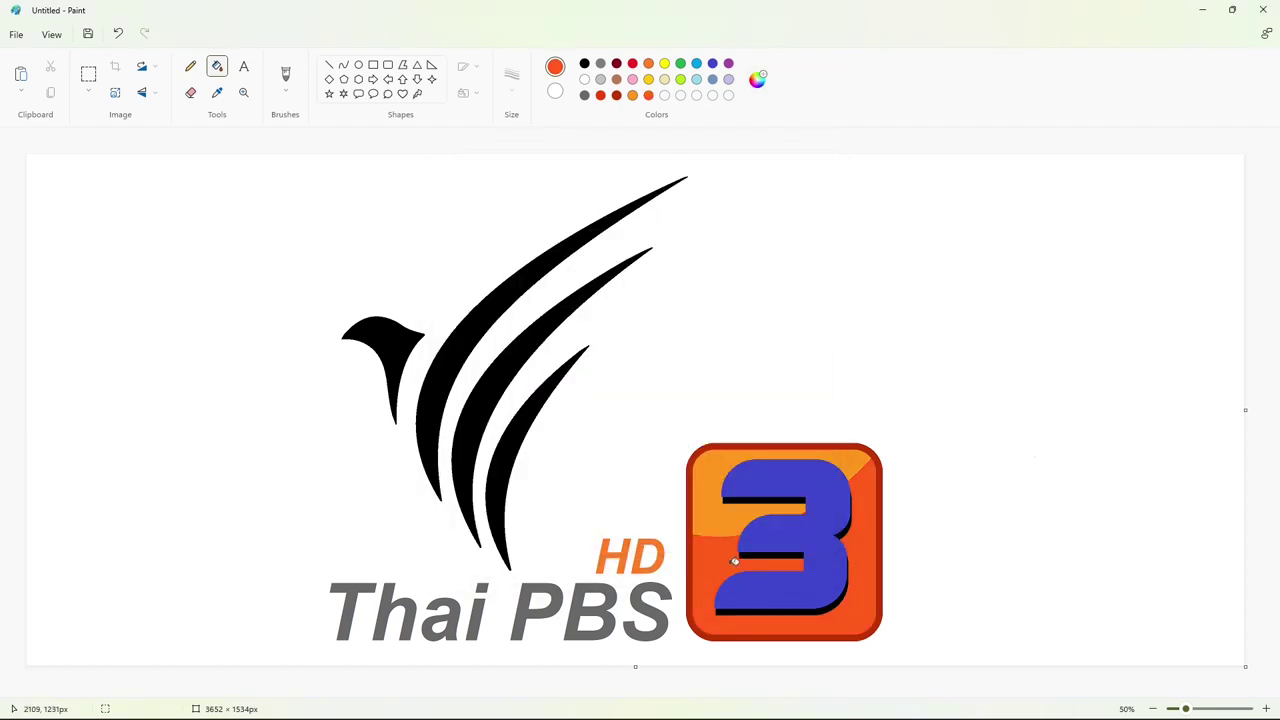